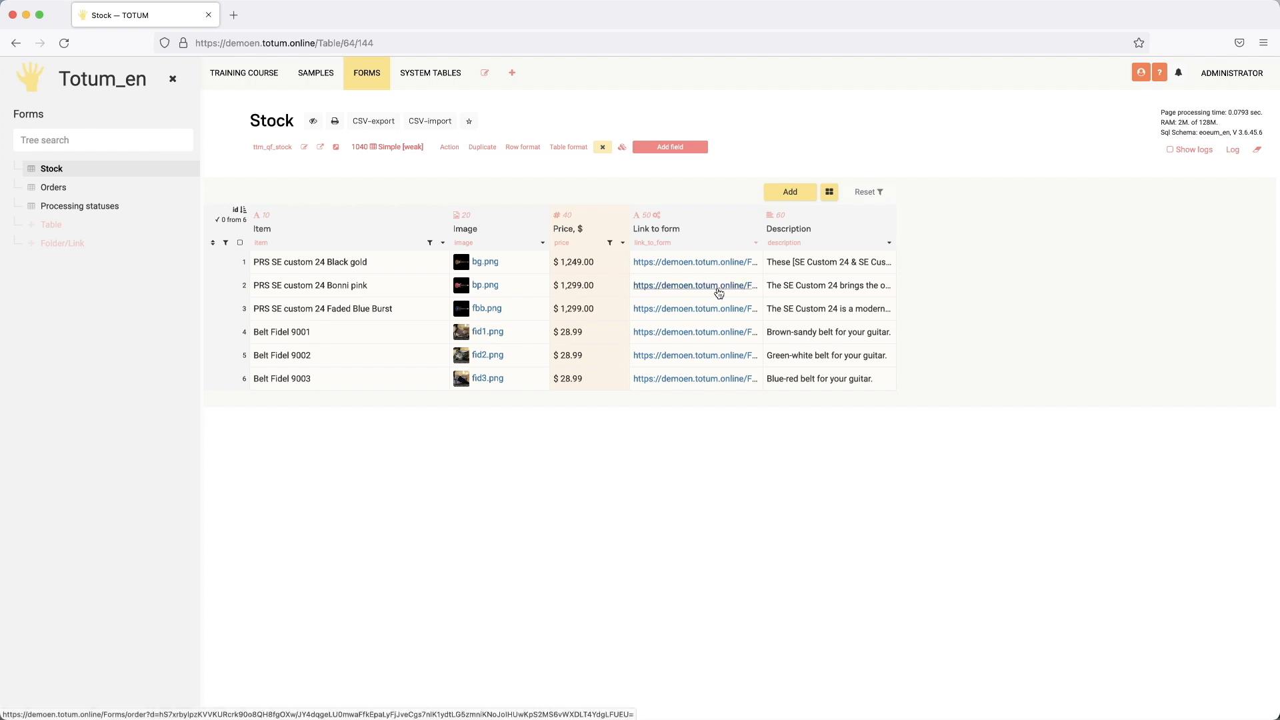
Step: Open the PRS SE custom 24 Bonni pink order-form link from the Stock table in a new tab
click(717, 289)
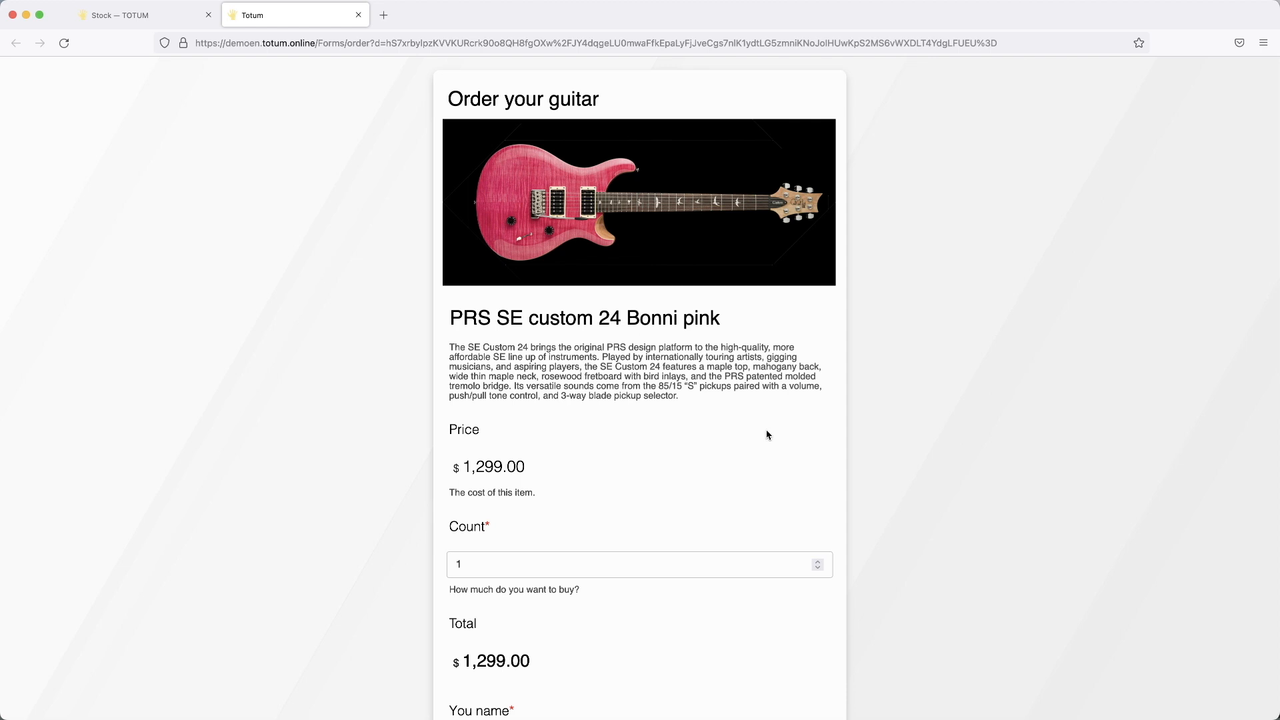
Step: Strip the ?d= parameter from the form URL and reload /Forms/order, which shows the Black gold guitar
click(388, 44)
click(379, 43)
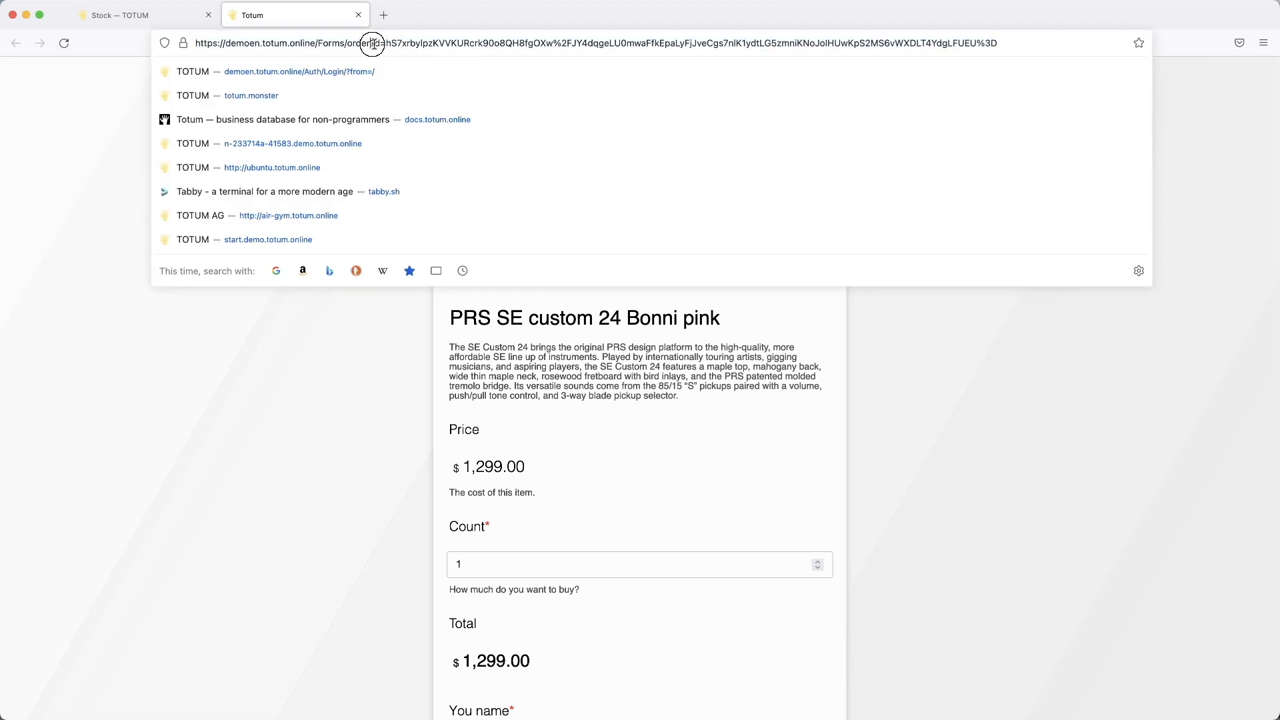
drag(371, 43, 1040, 50)
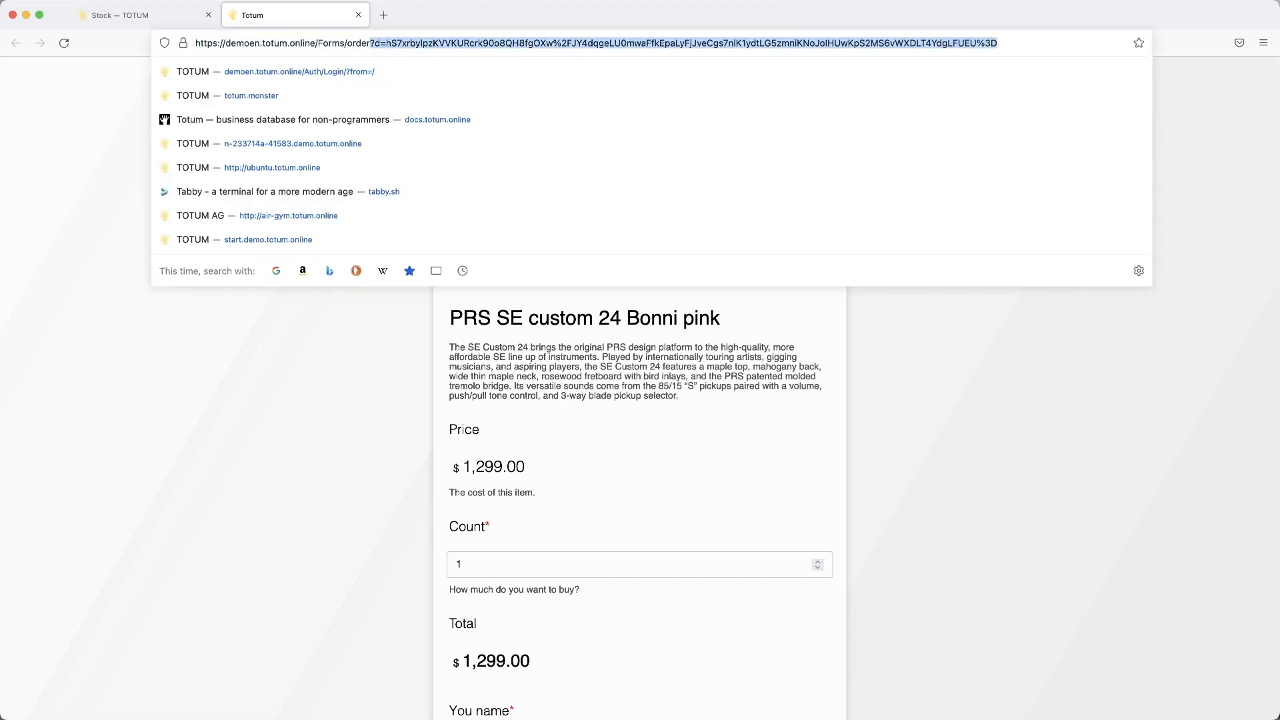
key(BackSpace)
key(Return)
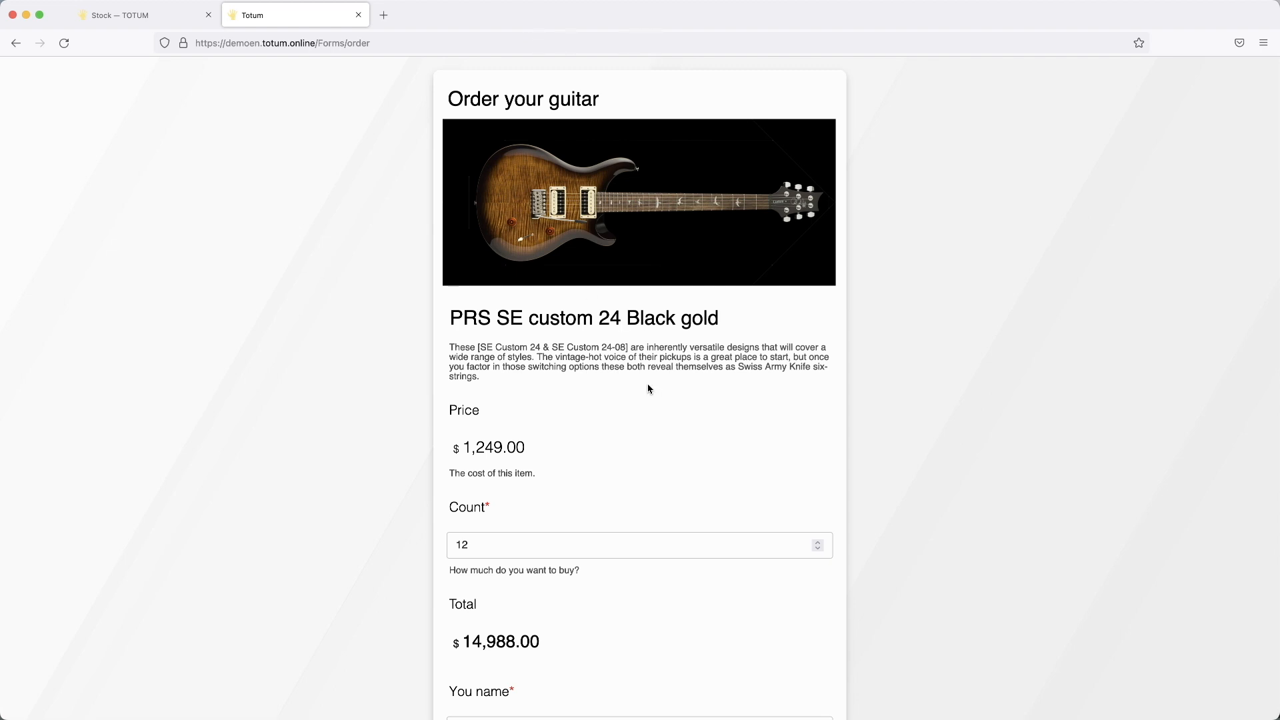
Step: Return to Totum, close the link preview, and open the Orders table's forms list
click(176, 23)
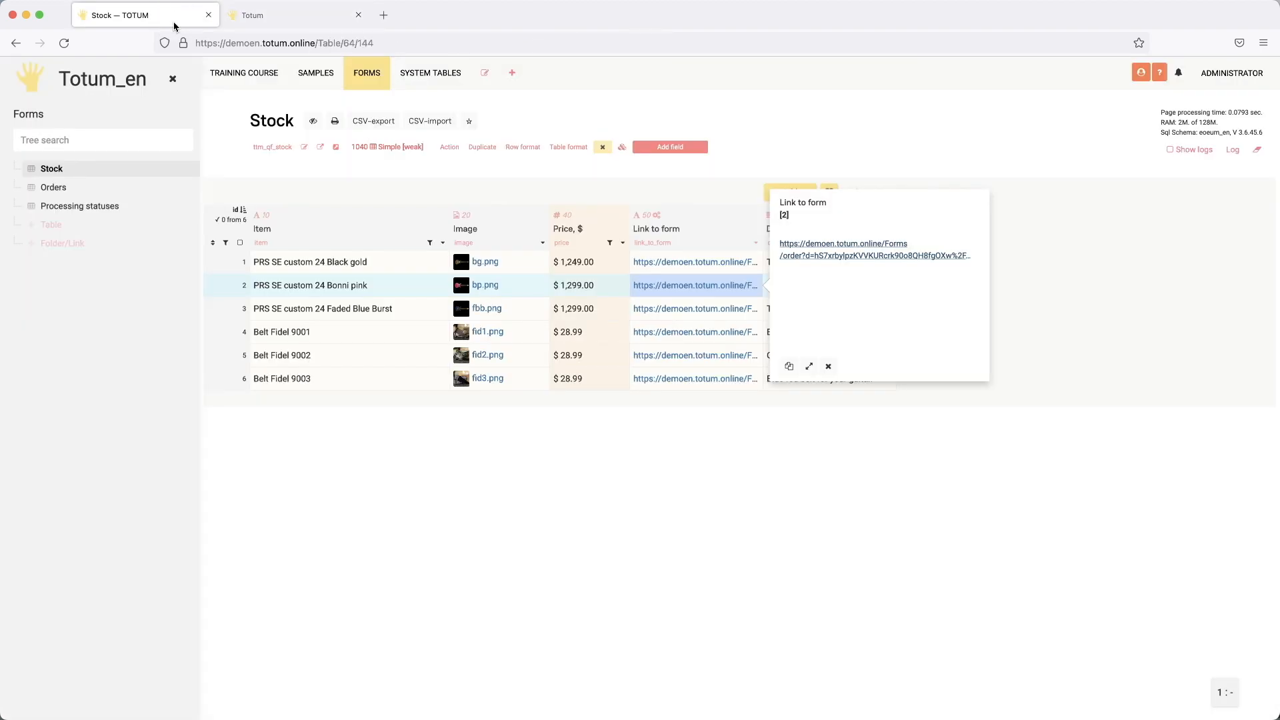
click(697, 519)
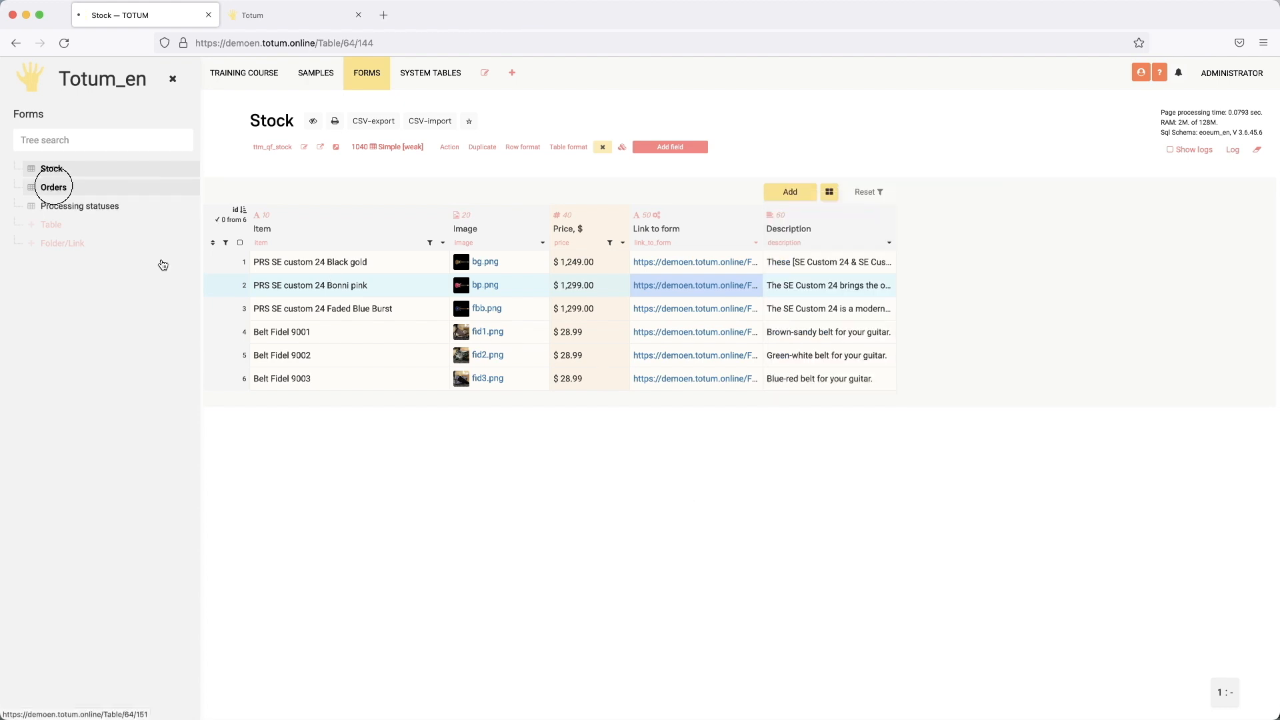
click(54, 187)
click(625, 147)
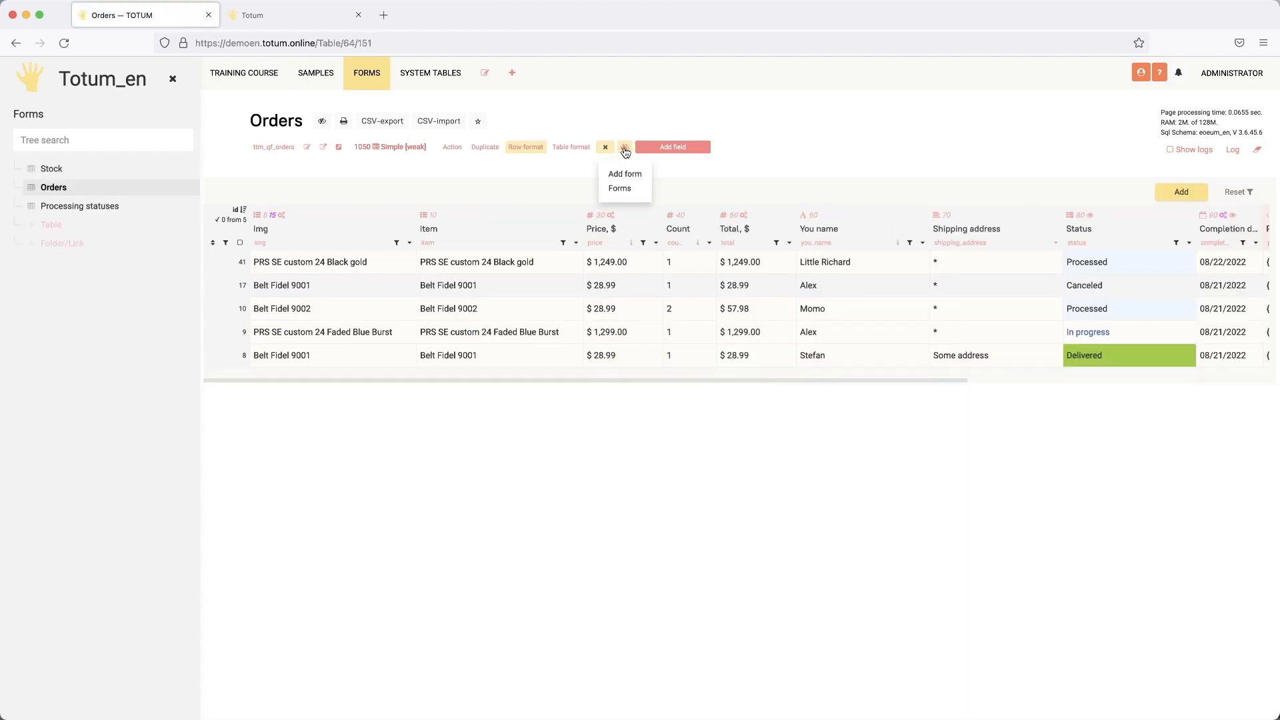
click(620, 189)
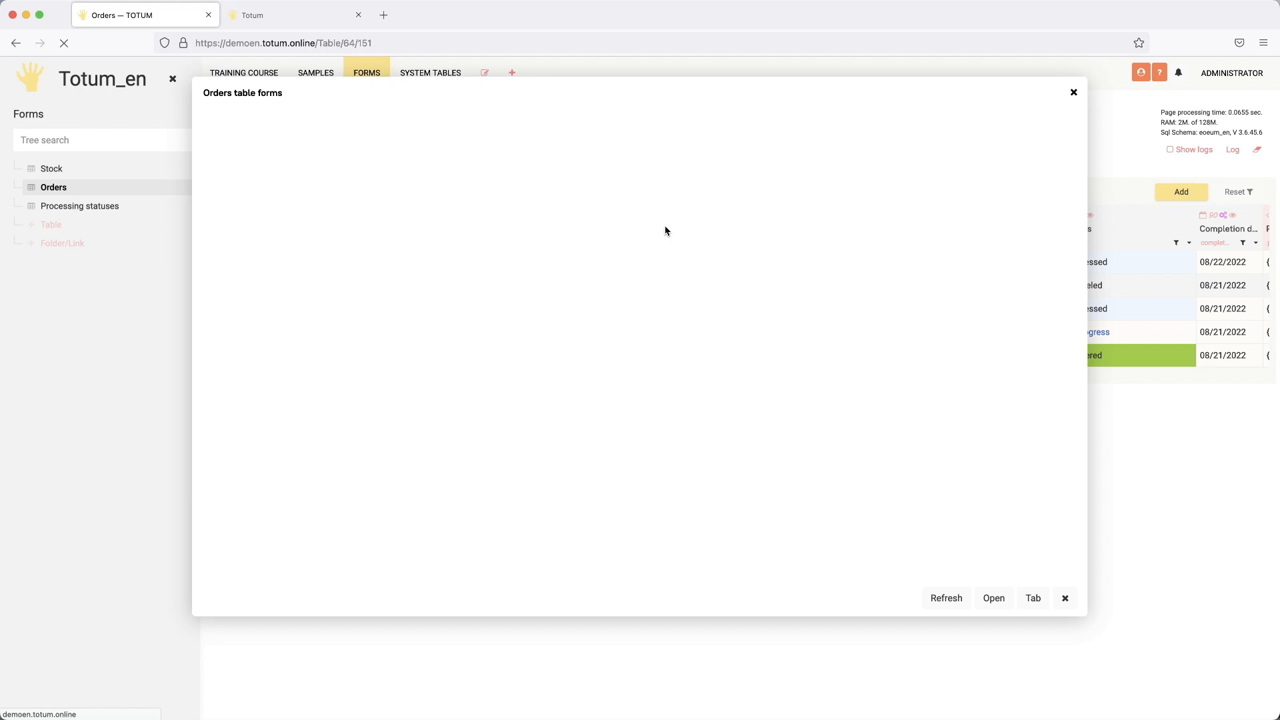
Step: Switch on 'The form is available only with params' in the order form's parameters
click(947, 242)
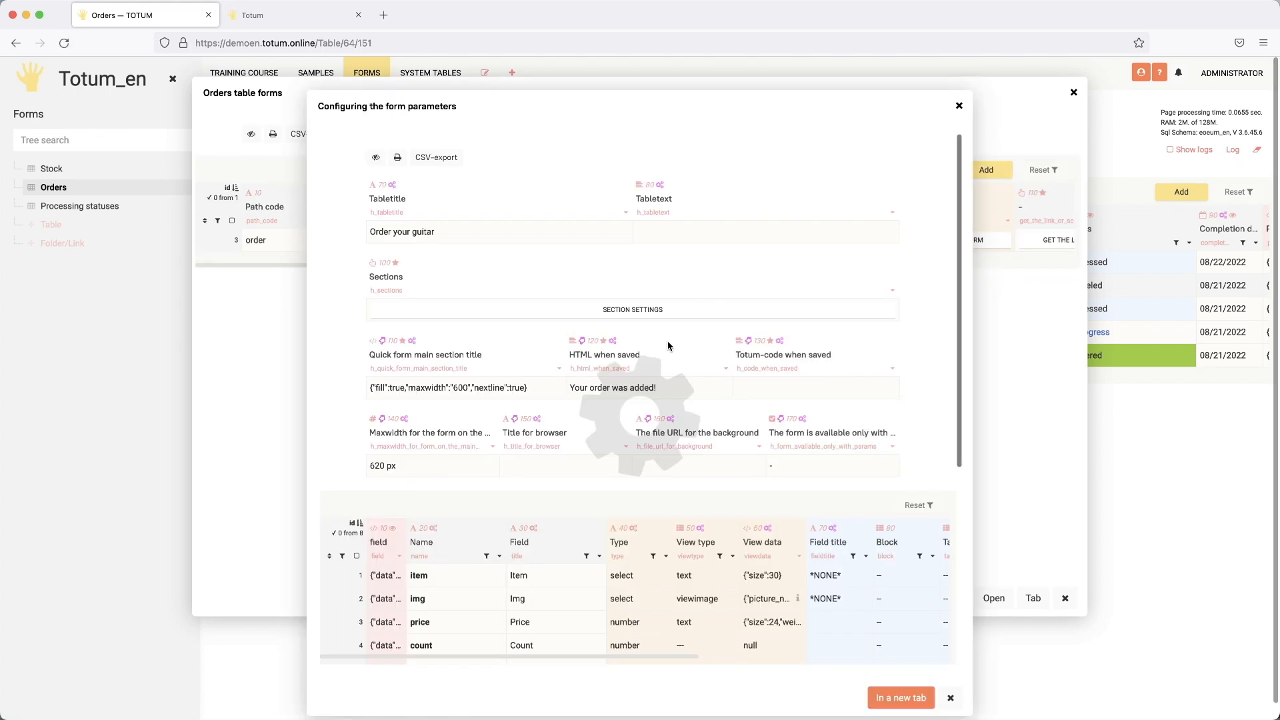
click(825, 465)
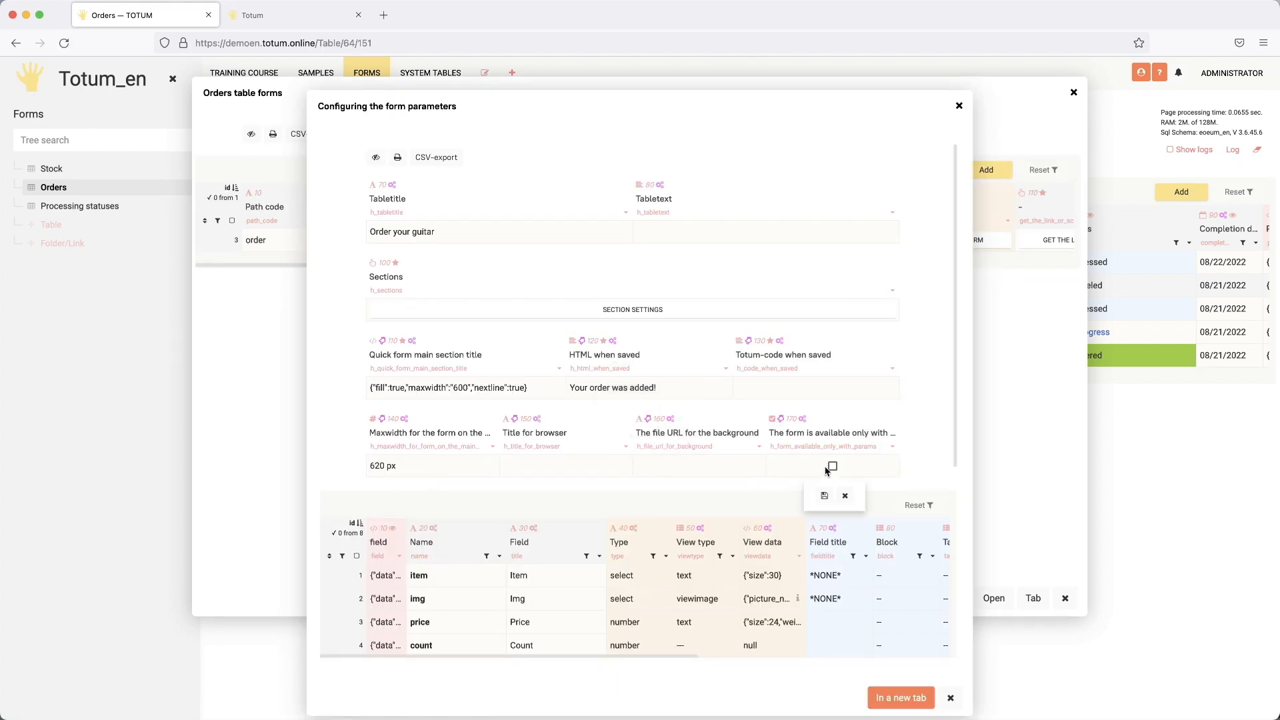
click(832, 465)
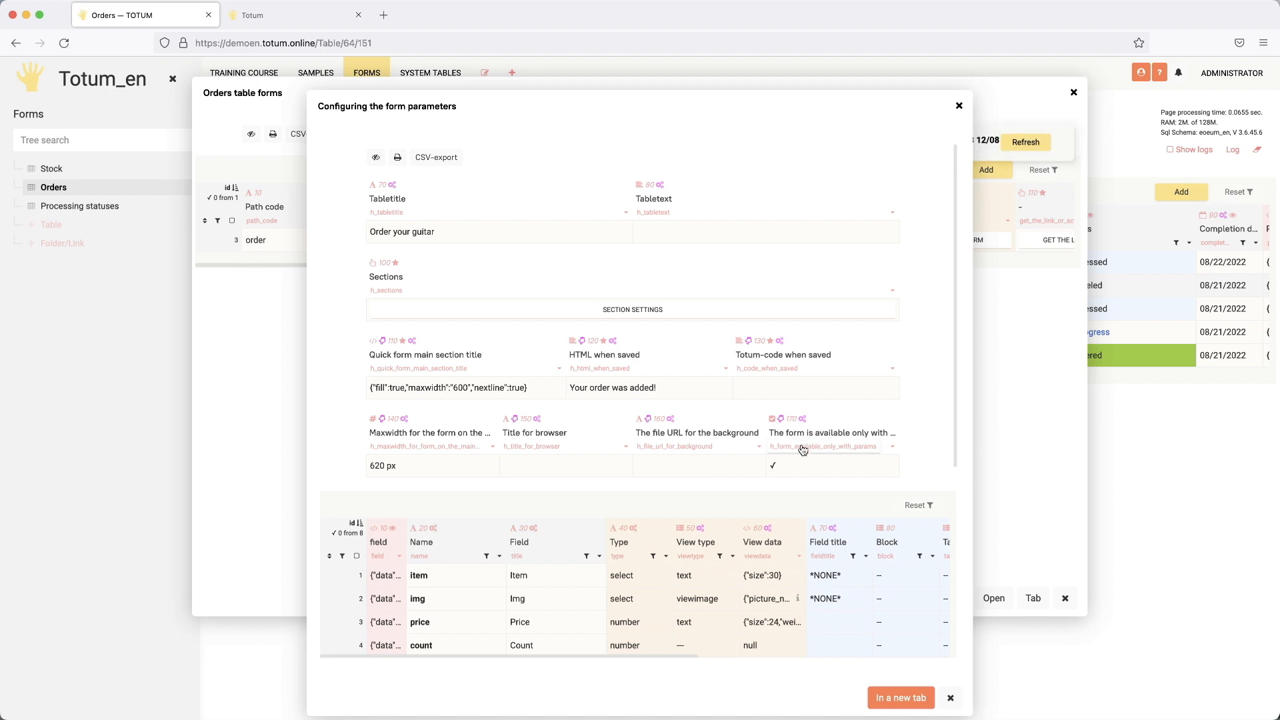
Step: Reload the parameterless order form to confirm it no longer opens
click(325, 14)
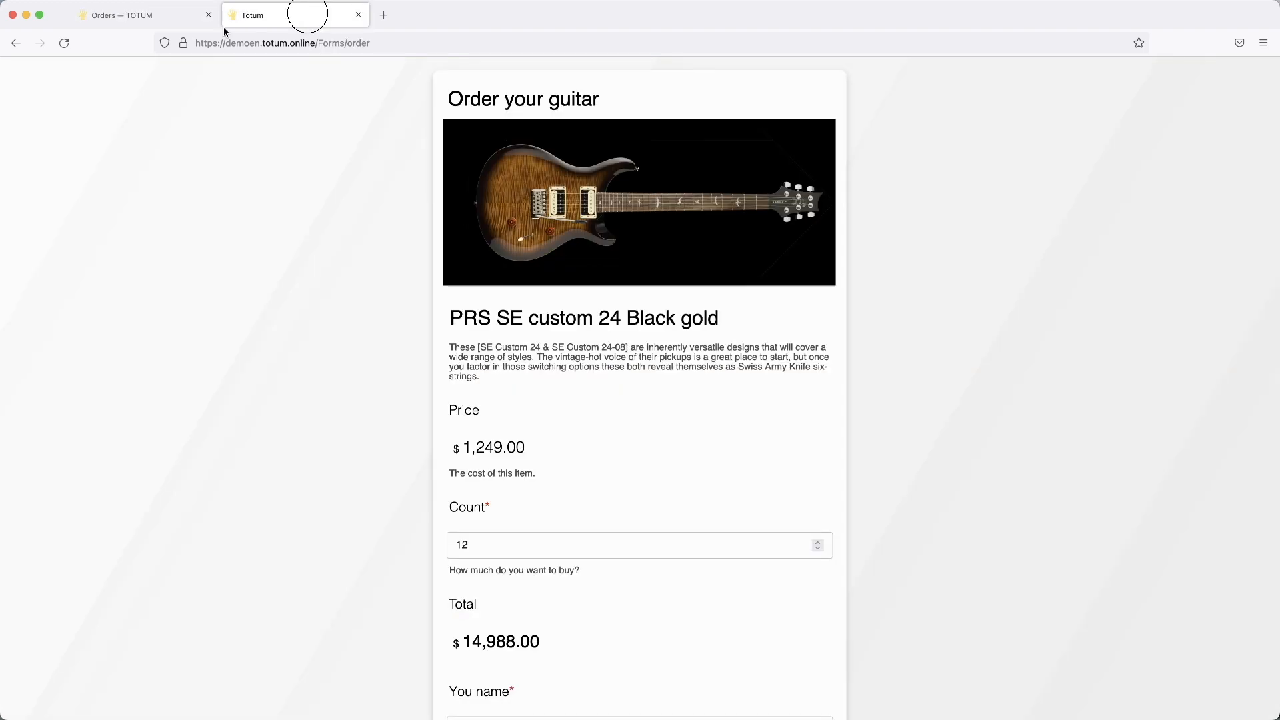
click(64, 42)
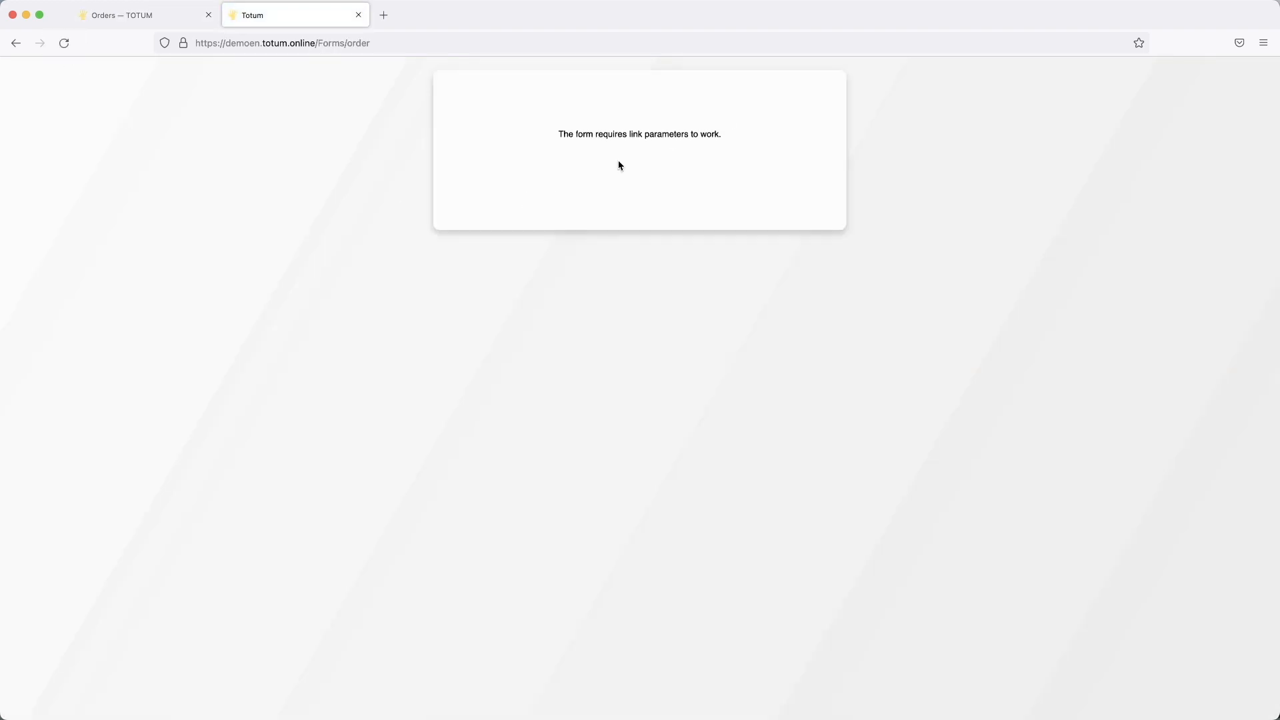
click(381, 42)
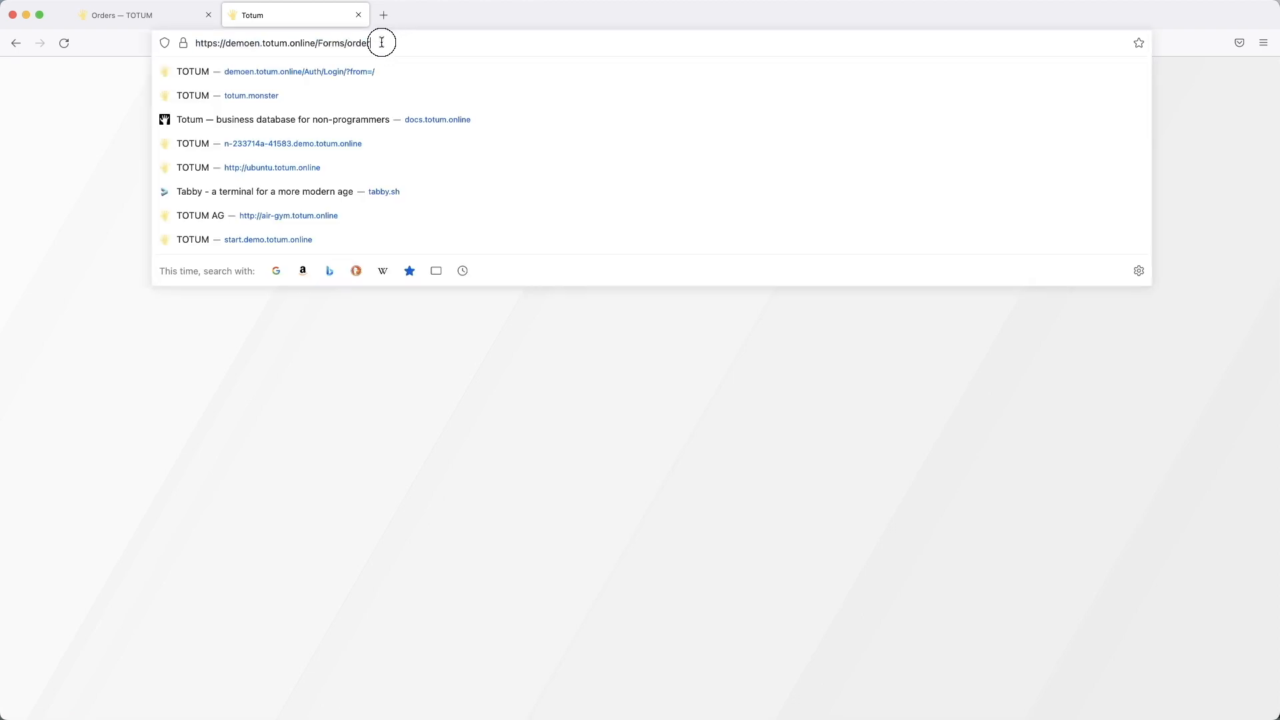
click(385, 42)
Step: Open the Belt Fidel 9001 form link, alter its URL parameter, reload it, then close a test tab
click(158, 16)
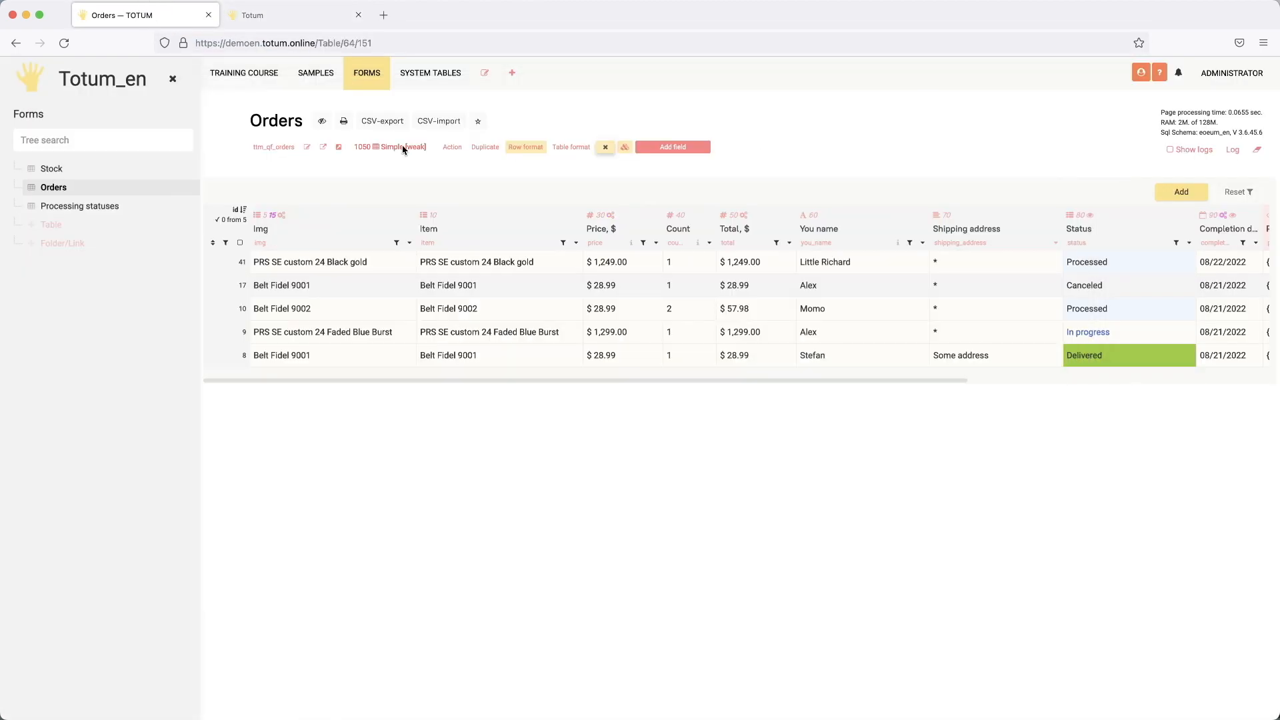
click(49, 167)
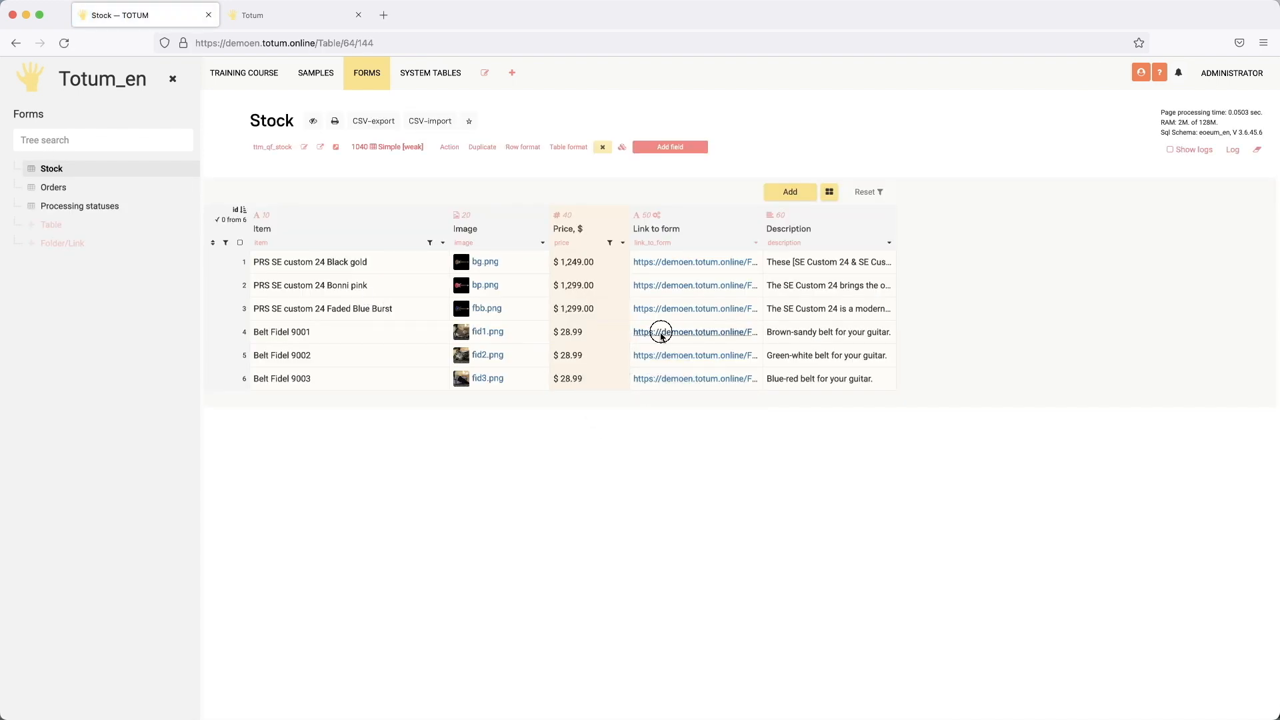
click(660, 331)
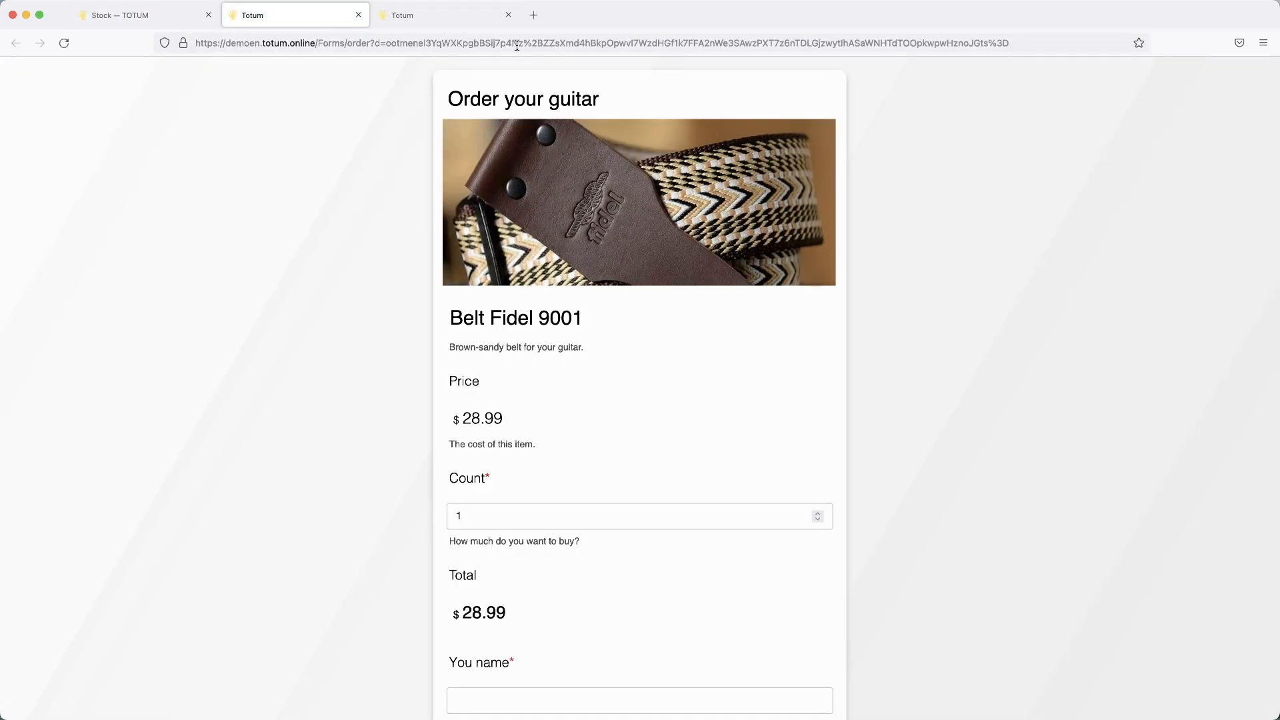
click(537, 44)
click(531, 44)
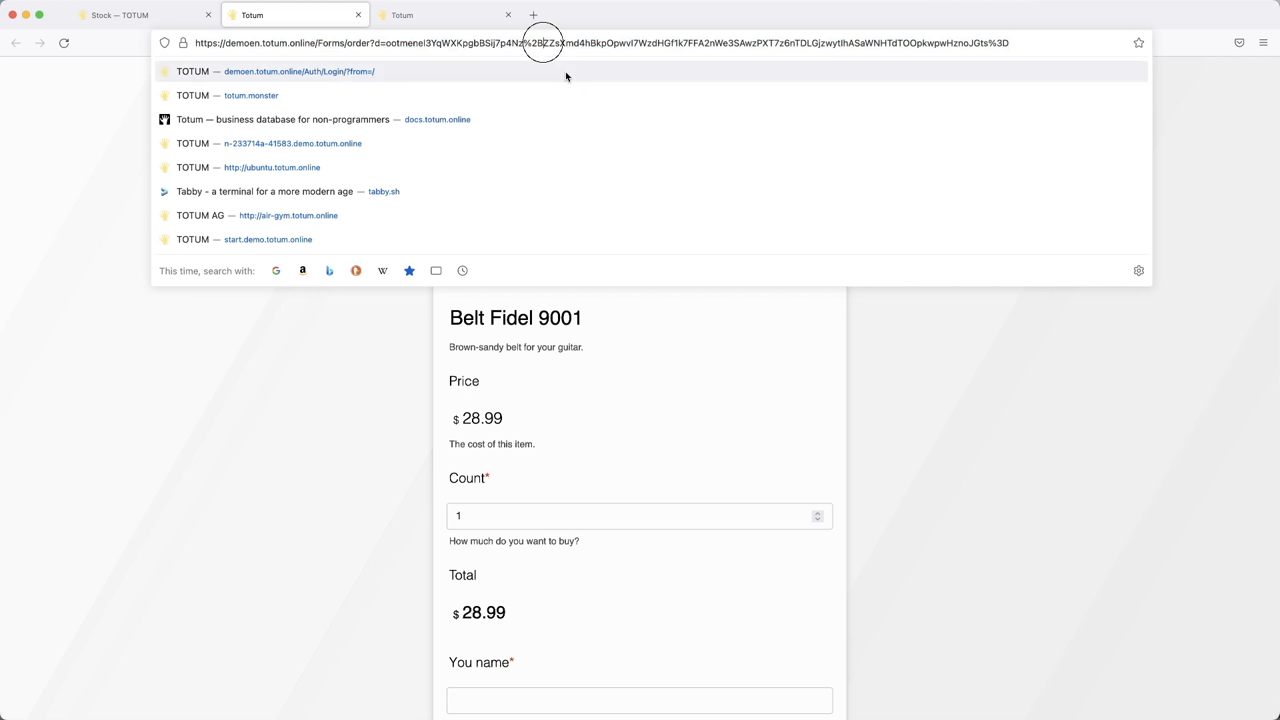
key(BackSpace)
key(BackSpace)
key(Return)
drag(579, 133, 731, 149)
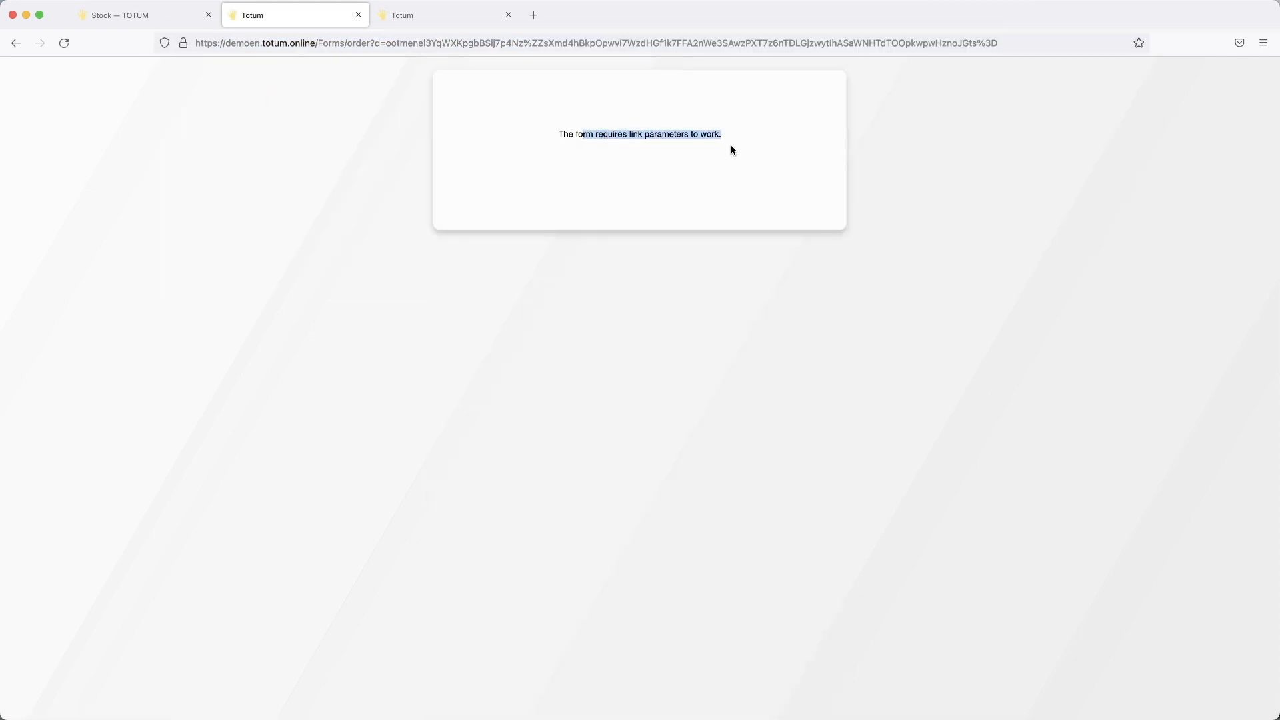
click(731, 149)
click(388, 43)
drag(412, 44, 960, 51)
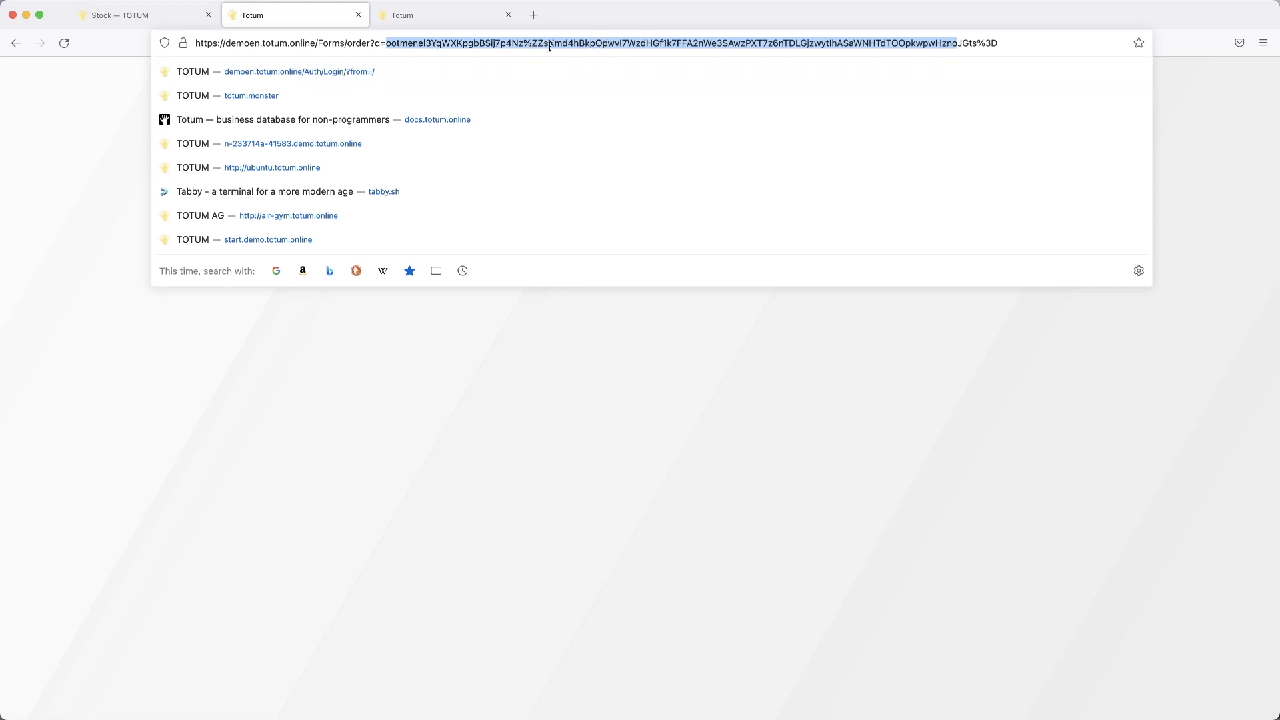
click(508, 15)
Step: Close the last form tab and reopen the Orders table's list of forms
click(359, 15)
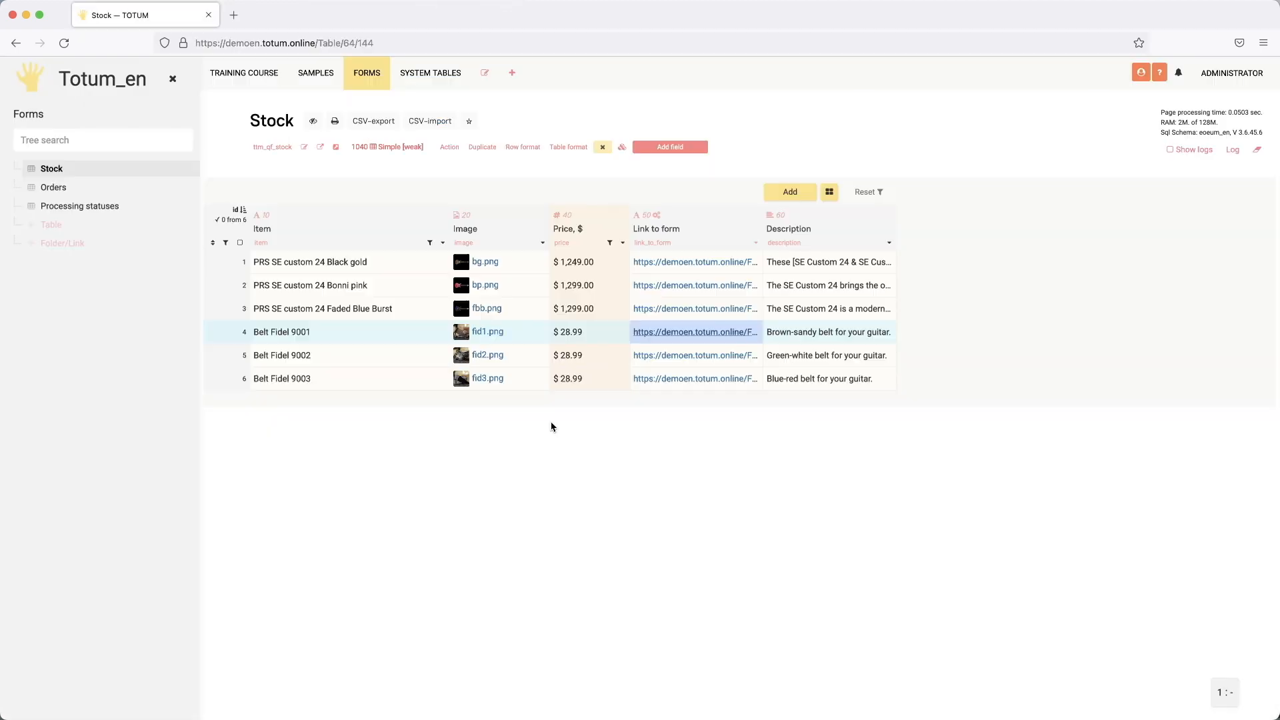
click(57, 187)
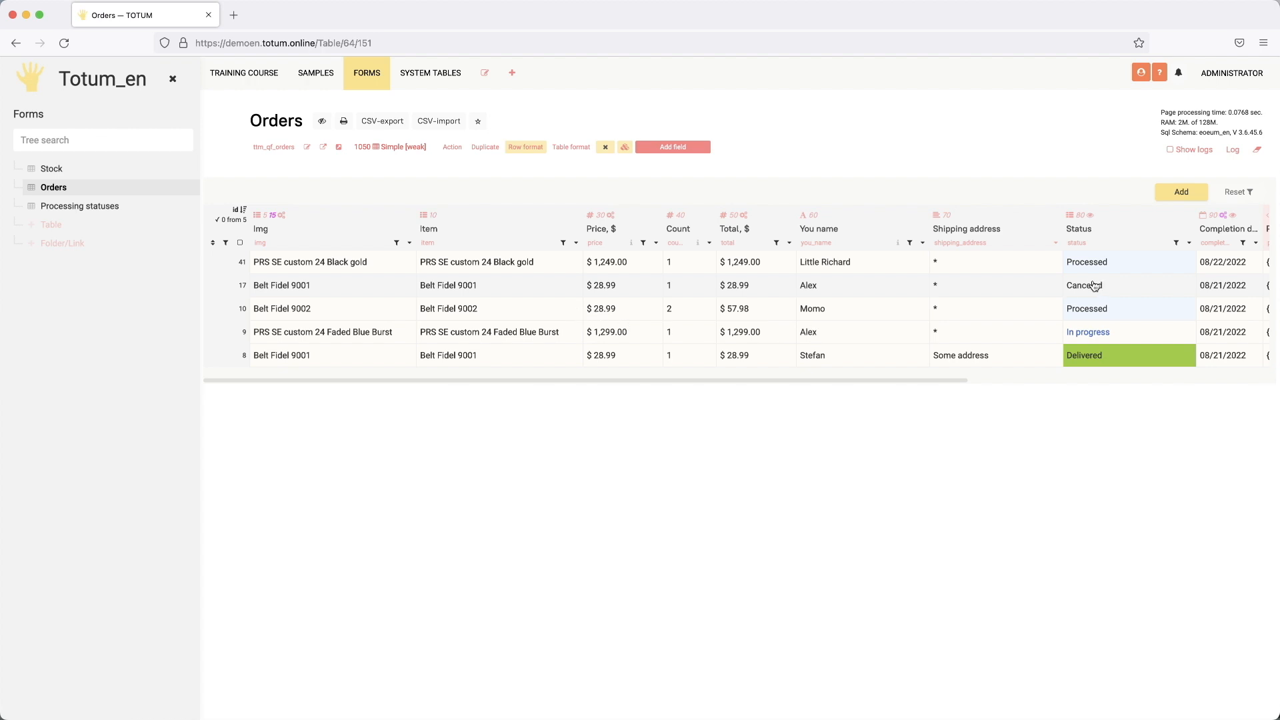
scroll(1094, 286, right, 2)
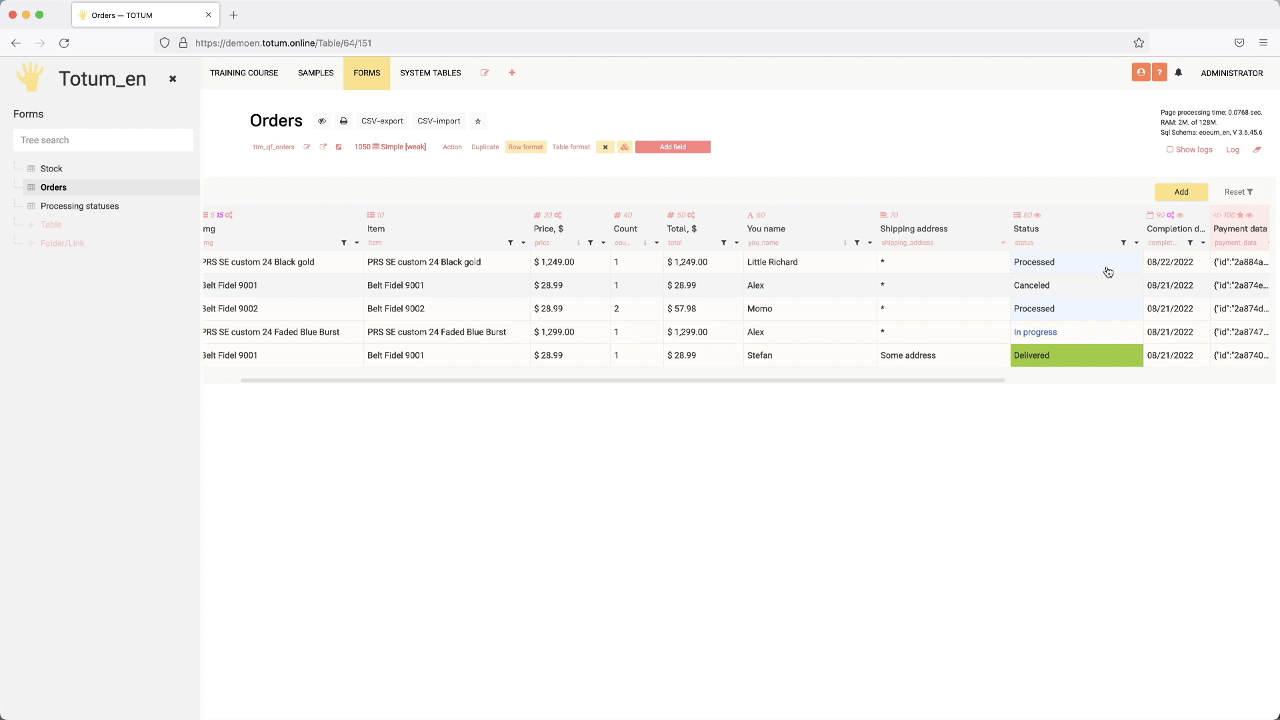
scroll(1106, 273, left, 2)
click(624, 147)
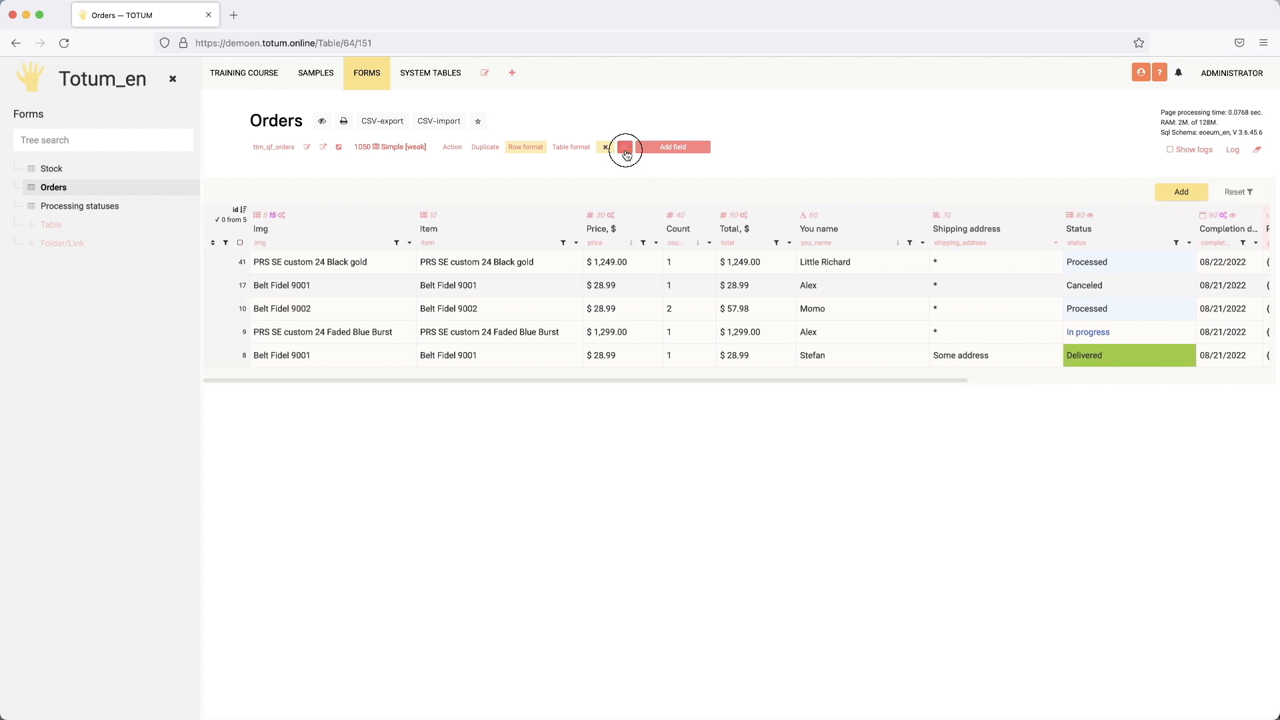
click(791, 160)
click(625, 147)
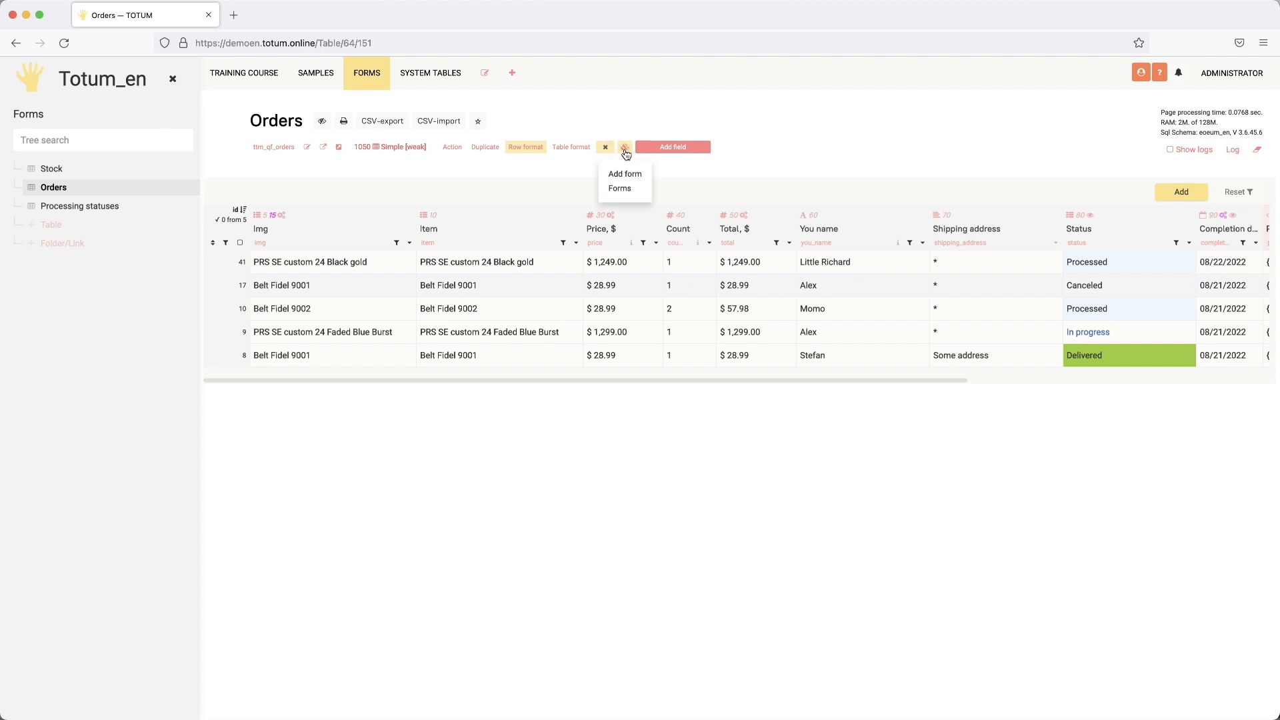
click(620, 189)
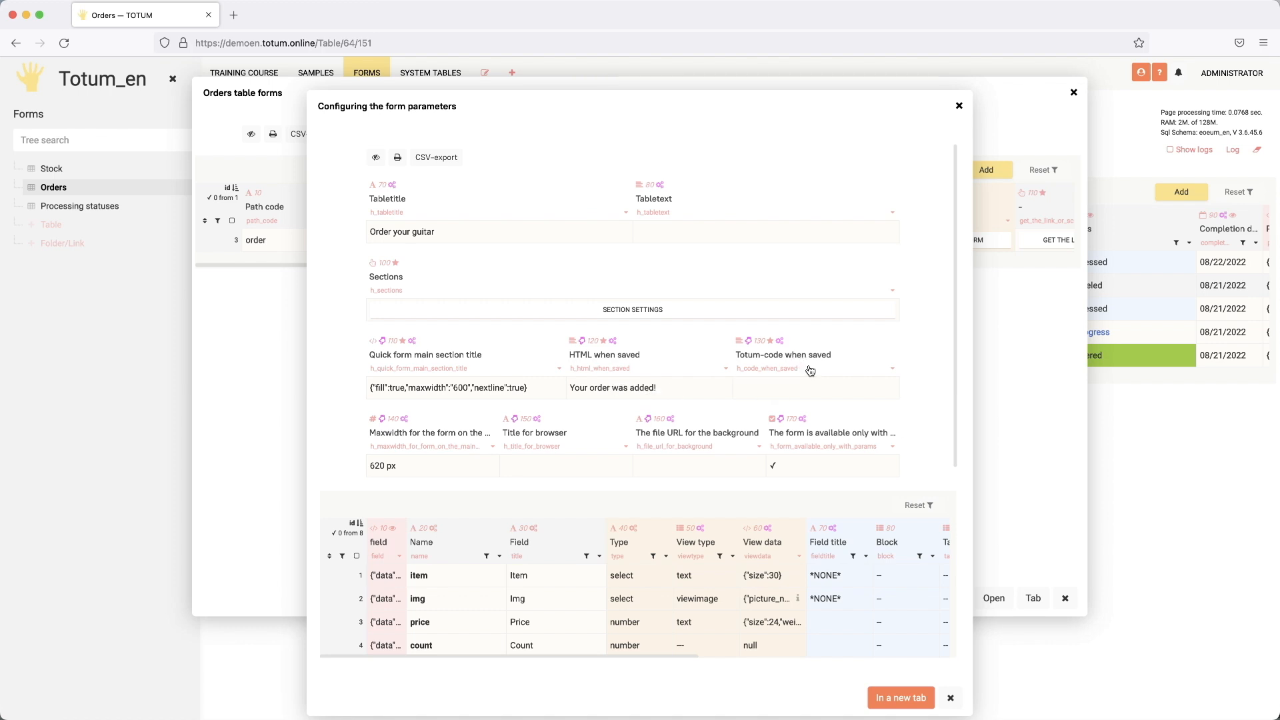
Step: Enter on-save code =: linkToDataText with title 'Your order was added!' and text str`"Delivery date is" ++ $date`
click(793, 386)
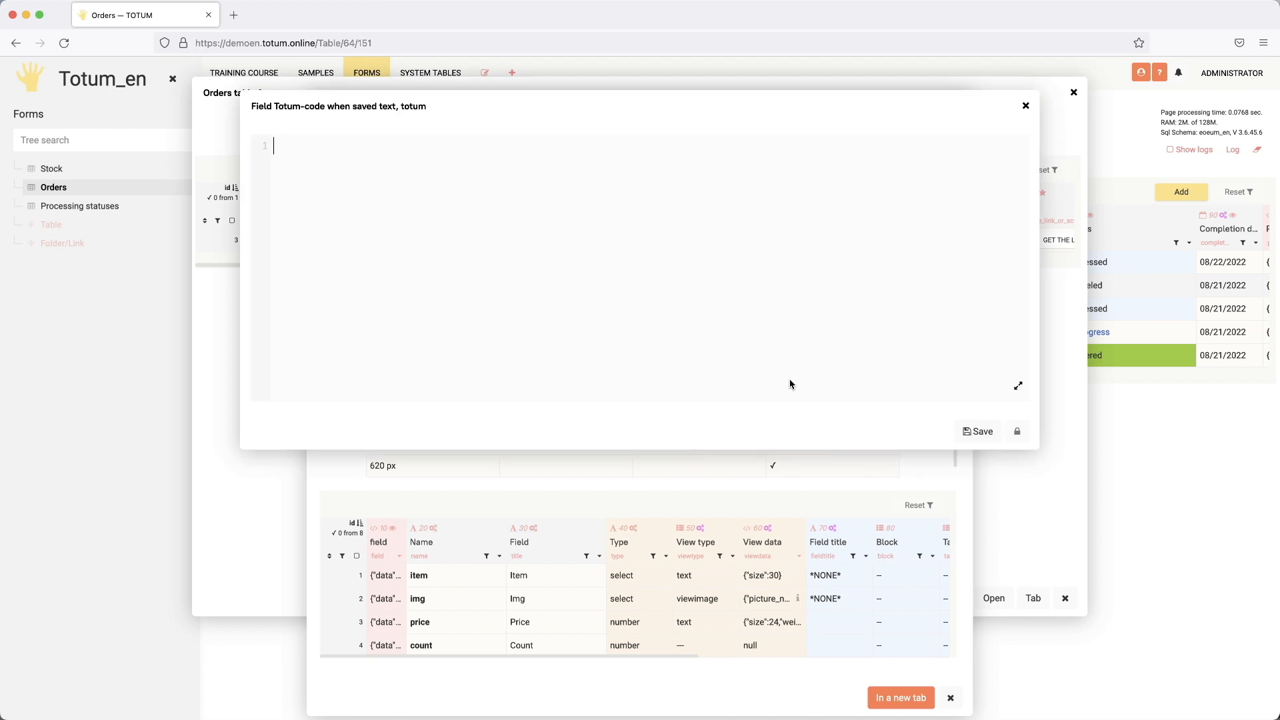
text(=: linktod)
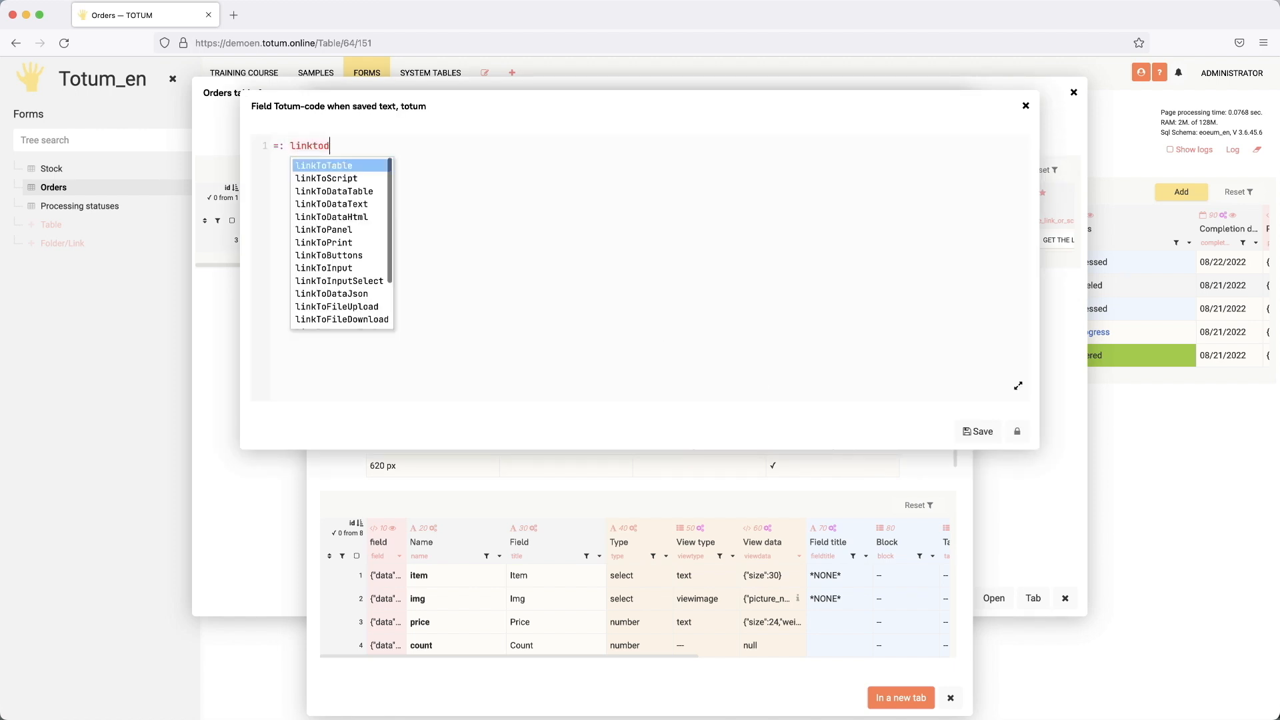
text(a)
key(Down)
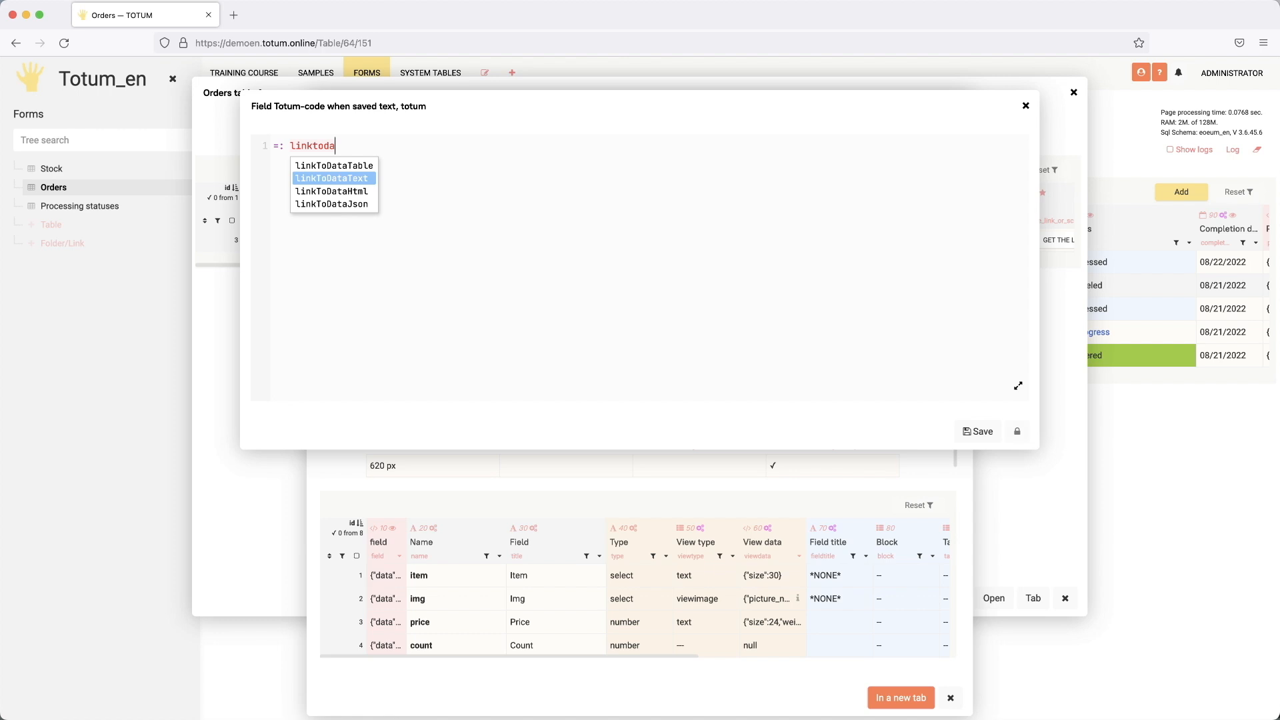
key(Down)
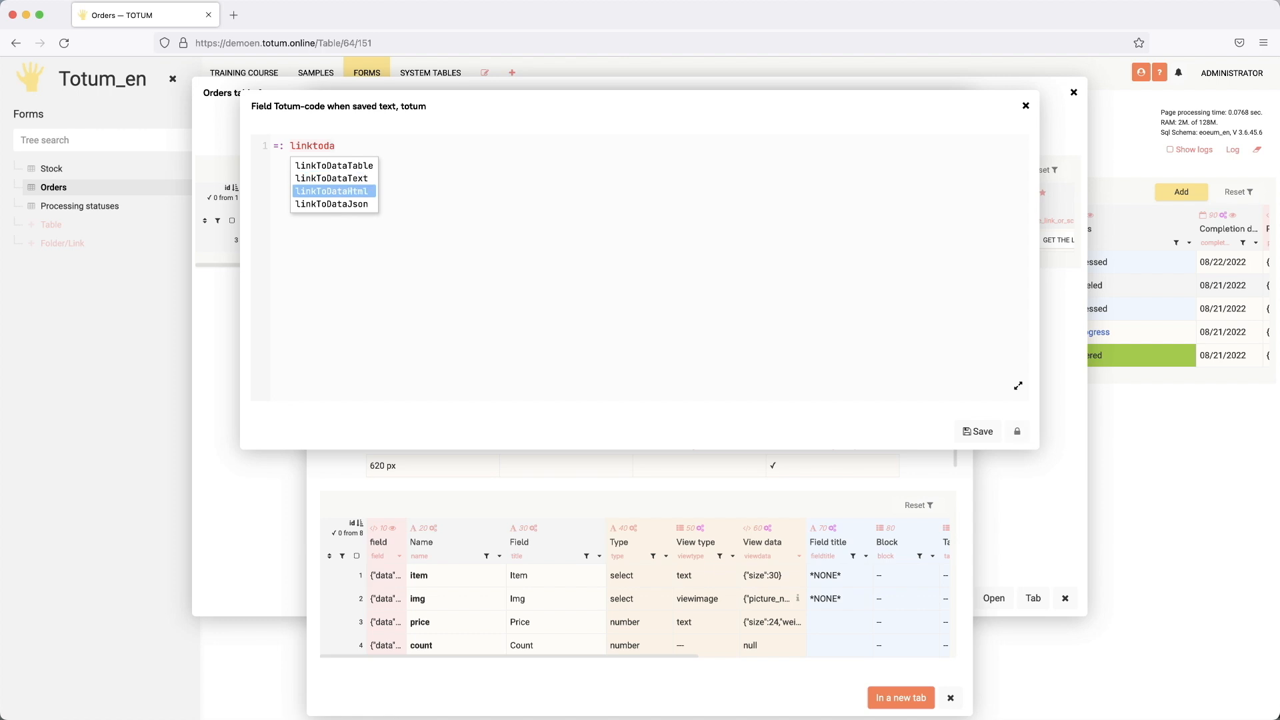
key(Up)
key(Return)
text(()
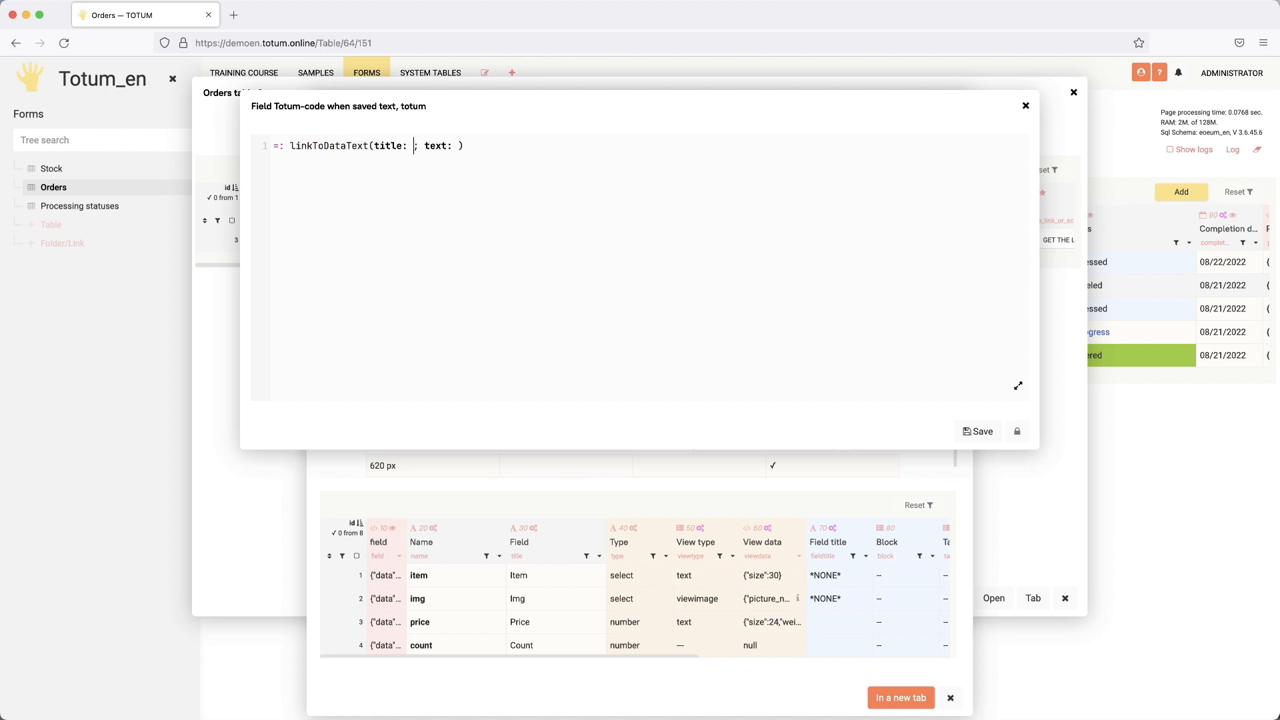
text("")
text(Your order was added!)
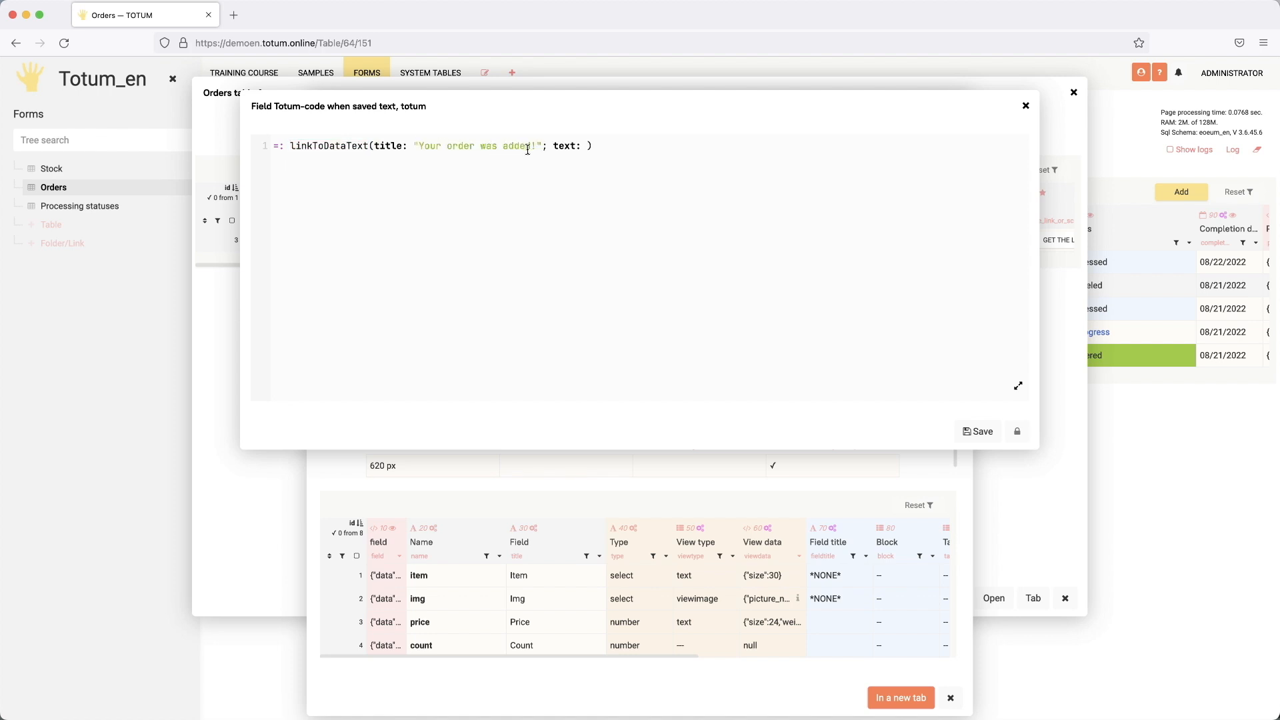
click(587, 146)
text(str`"Delivery date is")
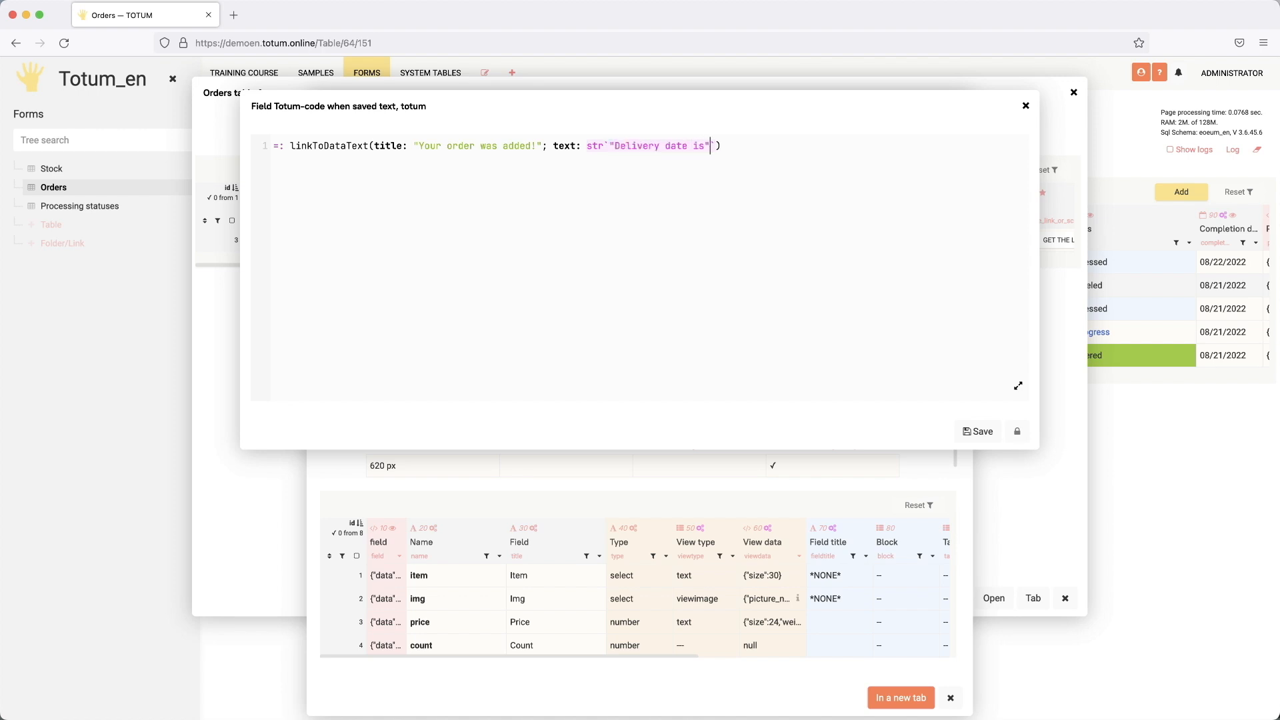
text( ++ )
text($)
text(date`)  )
text(date: datef)
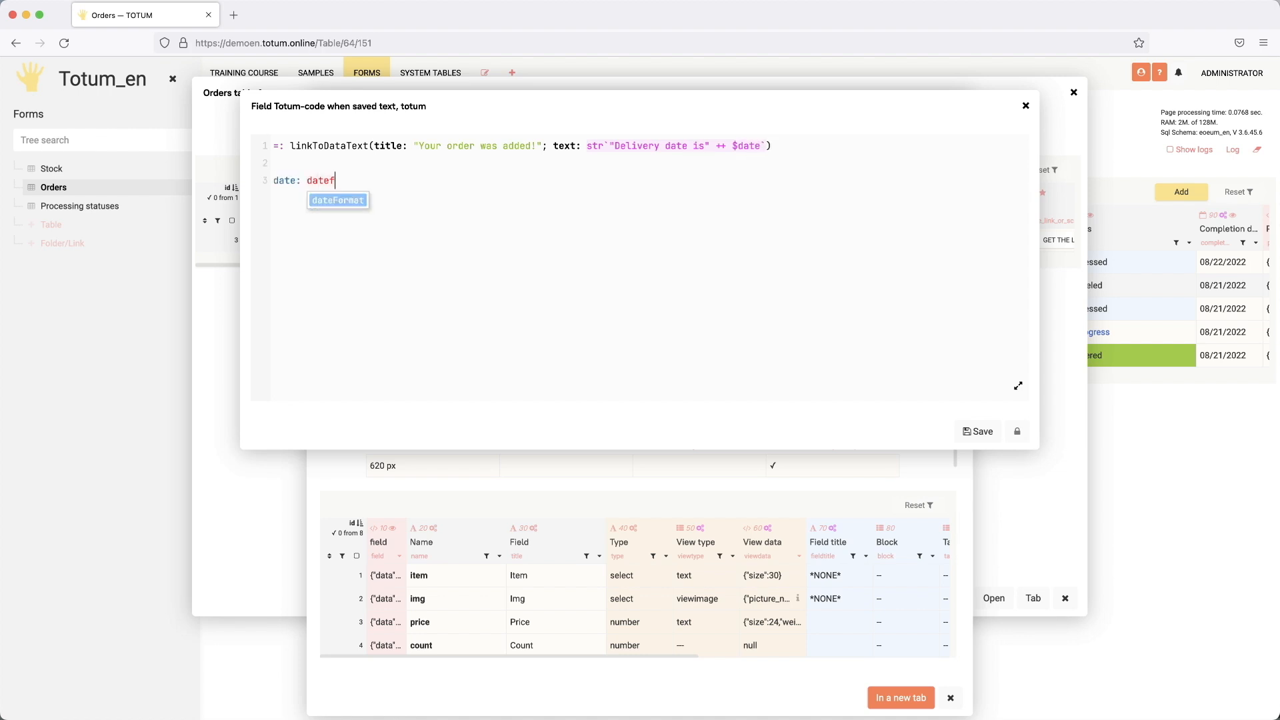
Step: Define date as dateFormat($sel, "m/d/Y") and sel as a select of completion_date from ttm_qf_orders
key(Return)
text(()
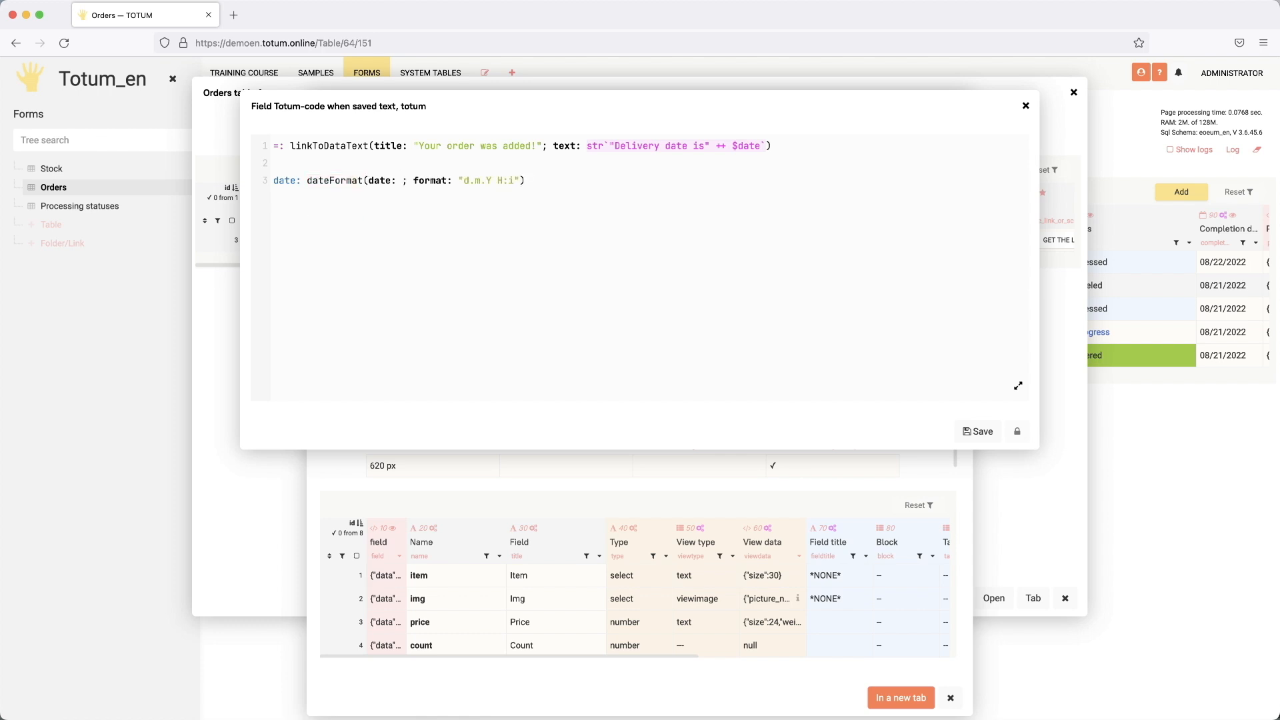
text($)
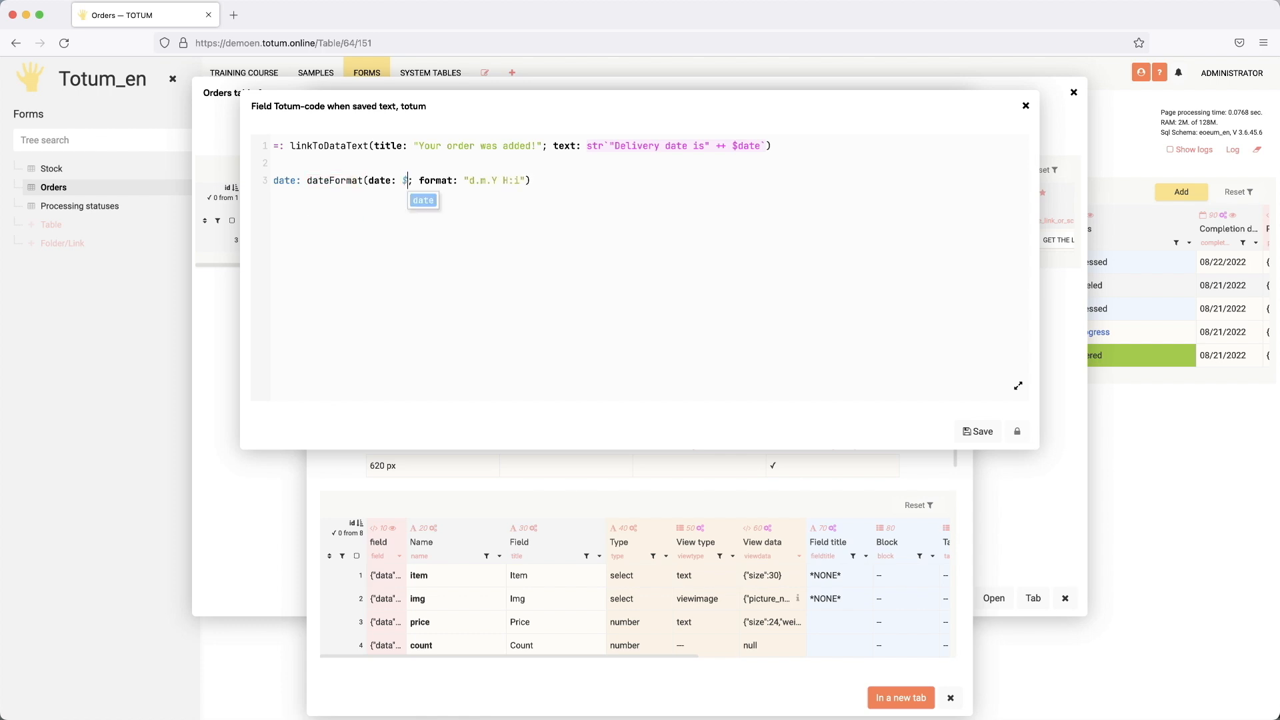
text(sel)
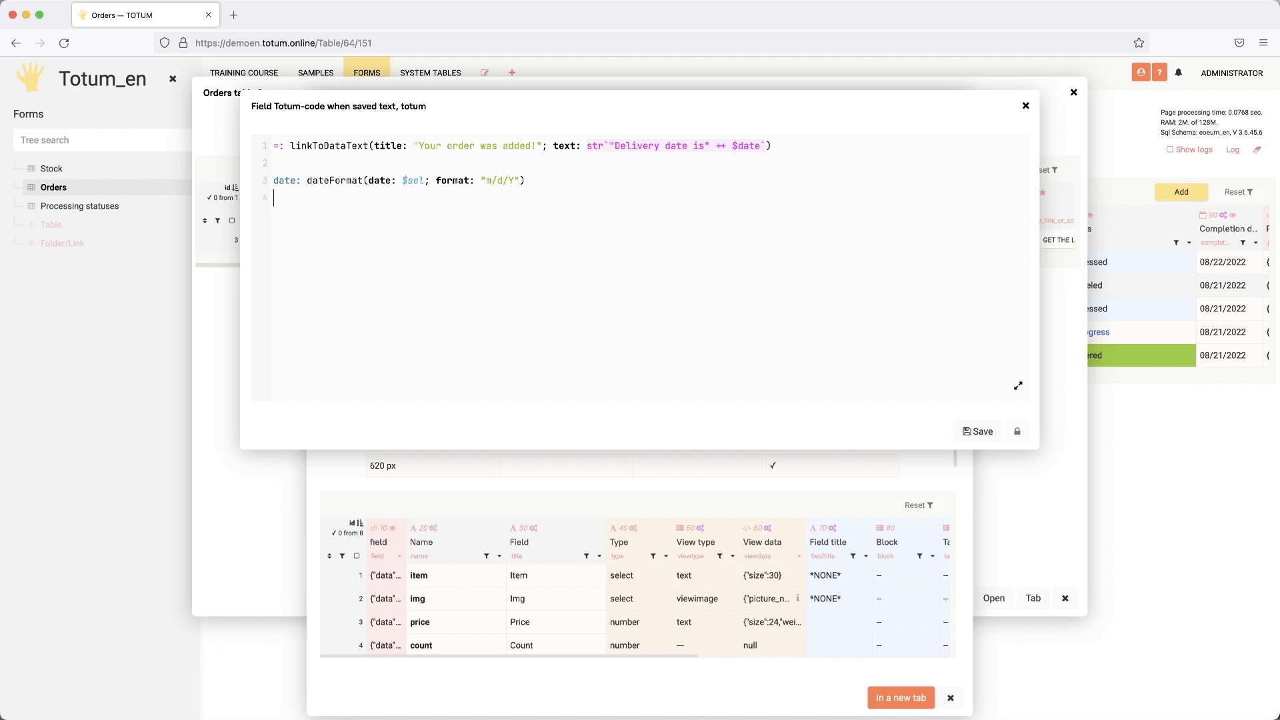
text(el: se)
key(Return)
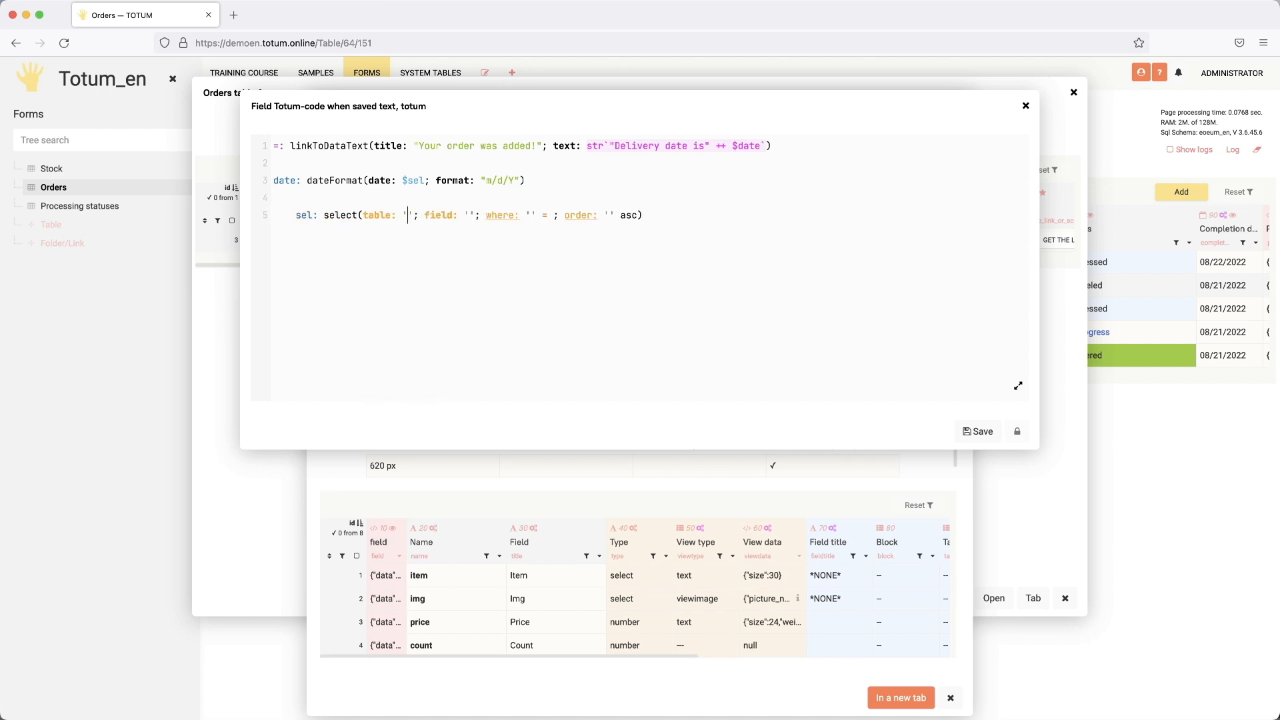
text(or)
key(Return)
key(Tab)
key(Down)
key(Down)
key(Down)
key(Down)
key(Down)
key(Down)
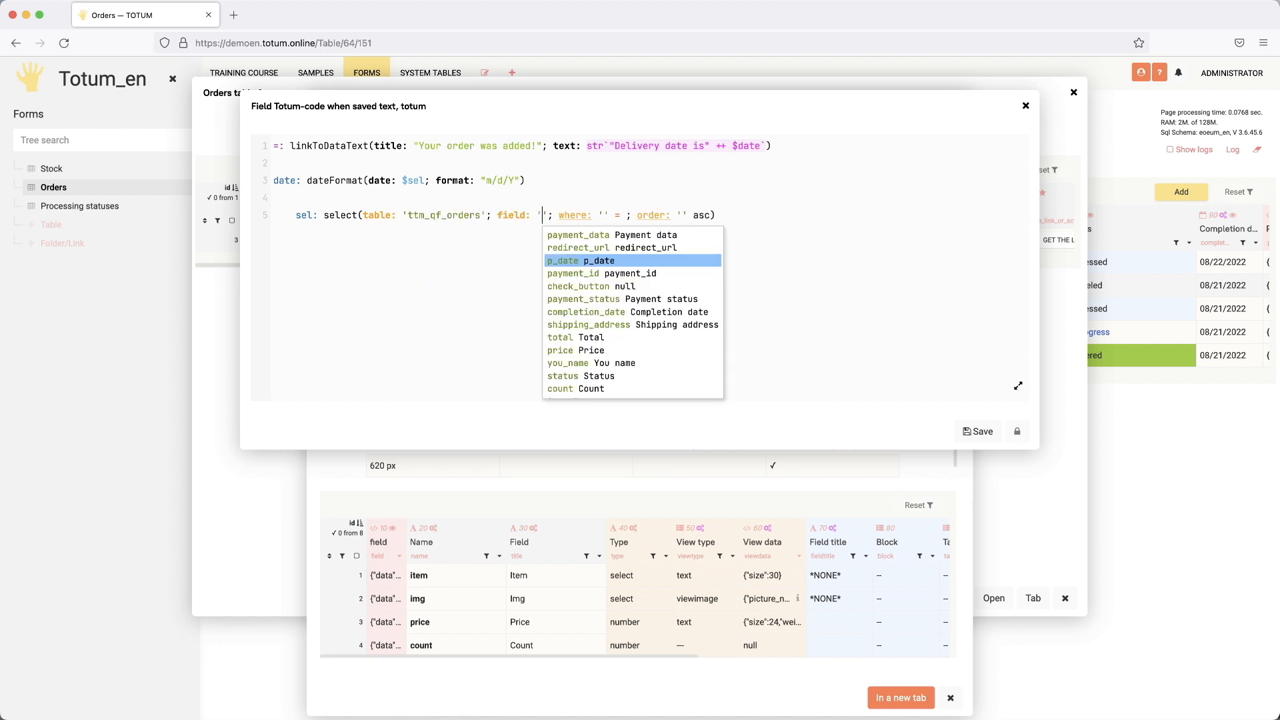
key(Return)
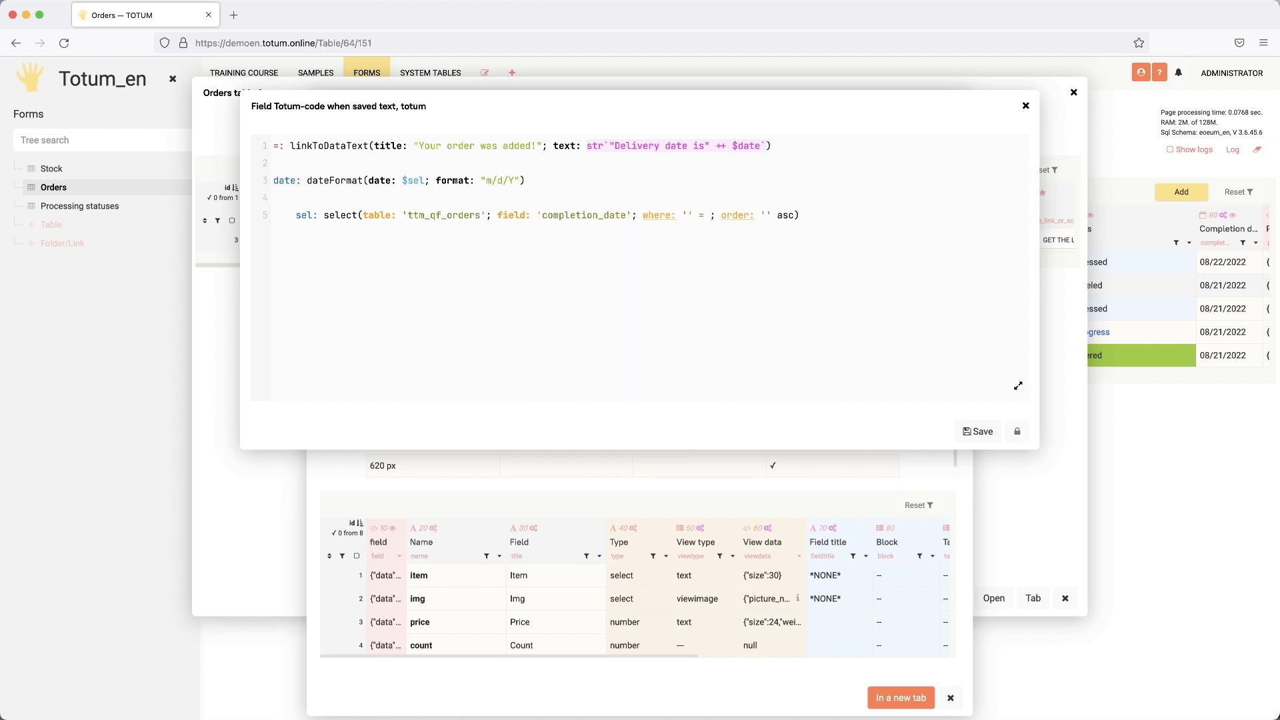
Step: Add the condition id = $#rowId, drop the order parameter, and save the code
key(Tab)
text(id)
key(Return)
key(Tab)
key(super+shift+Right)
key(shift+Left)
key(BackSpace)
text($#)
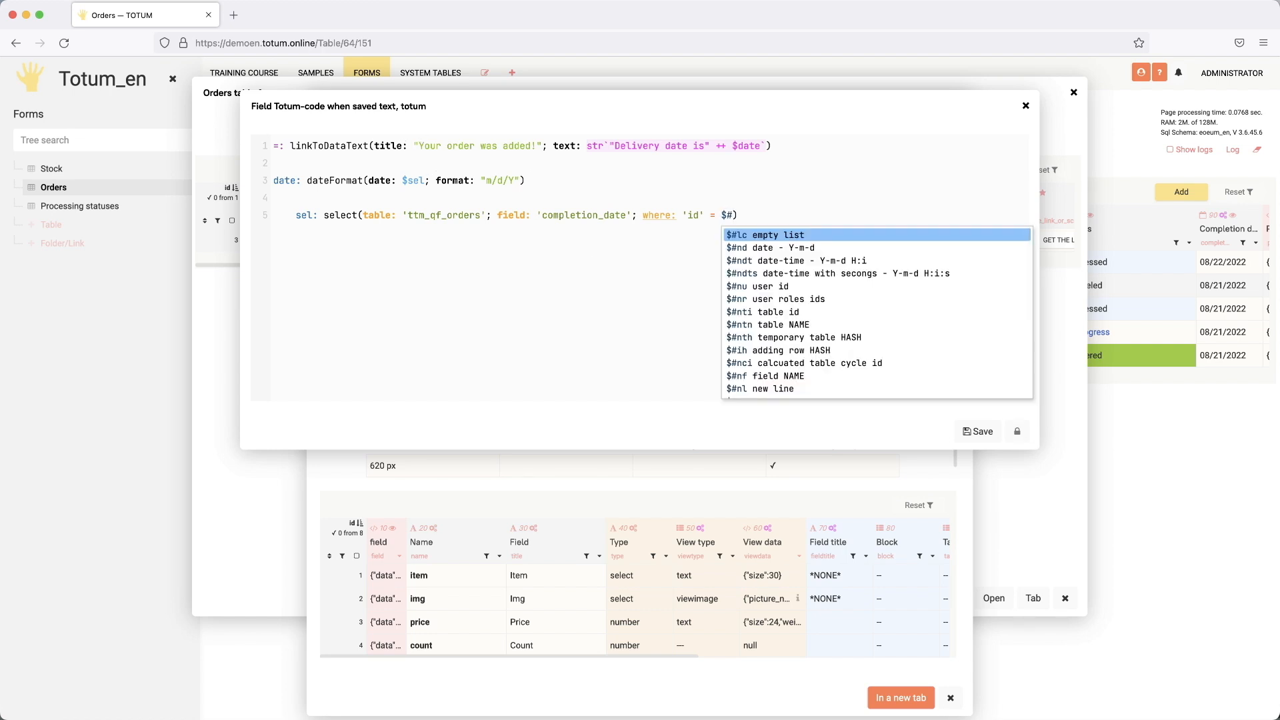
text(rowId)
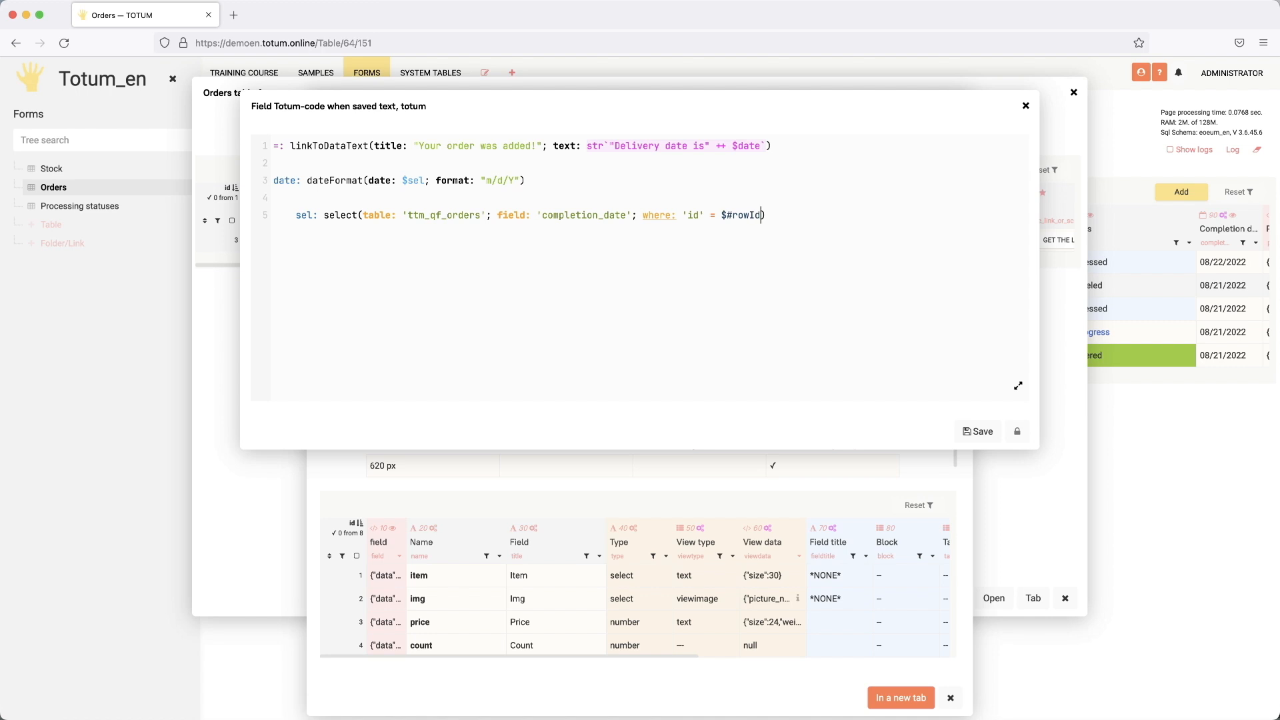
click(755, 215)
click(978, 432)
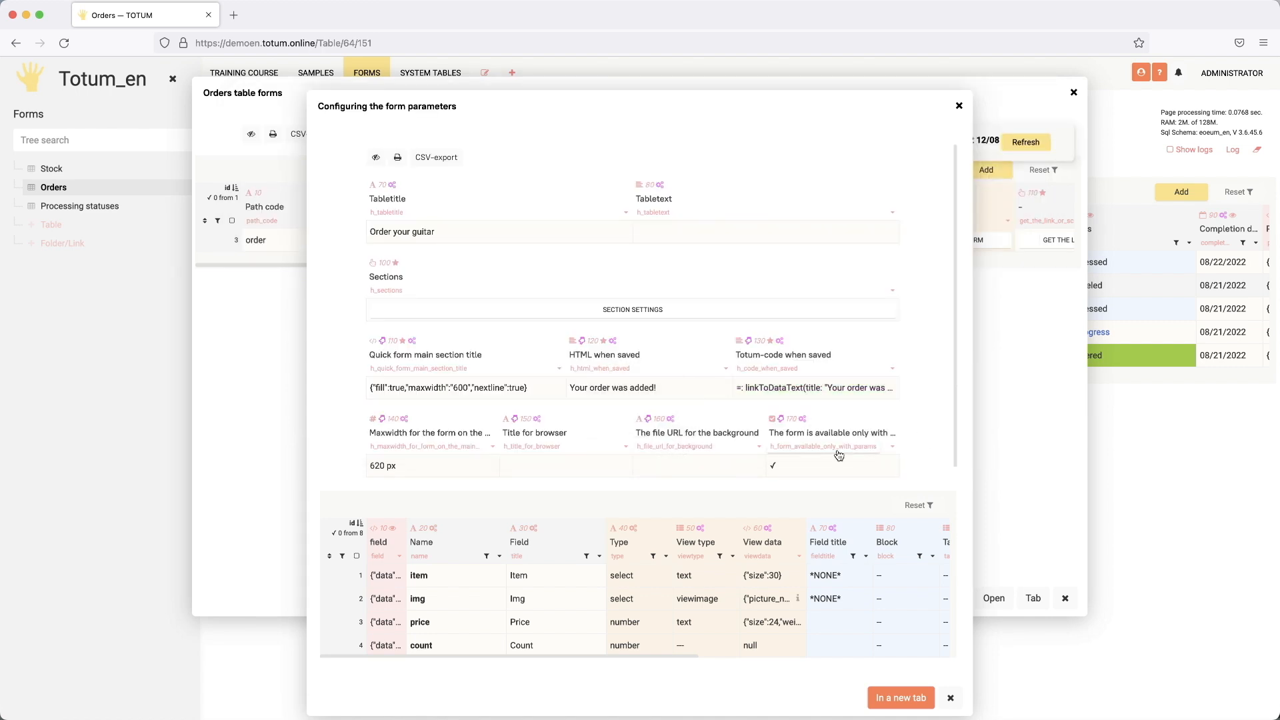
Step: Test the form's public link in a new tab, then duplicate the Orders tab
click(951, 697)
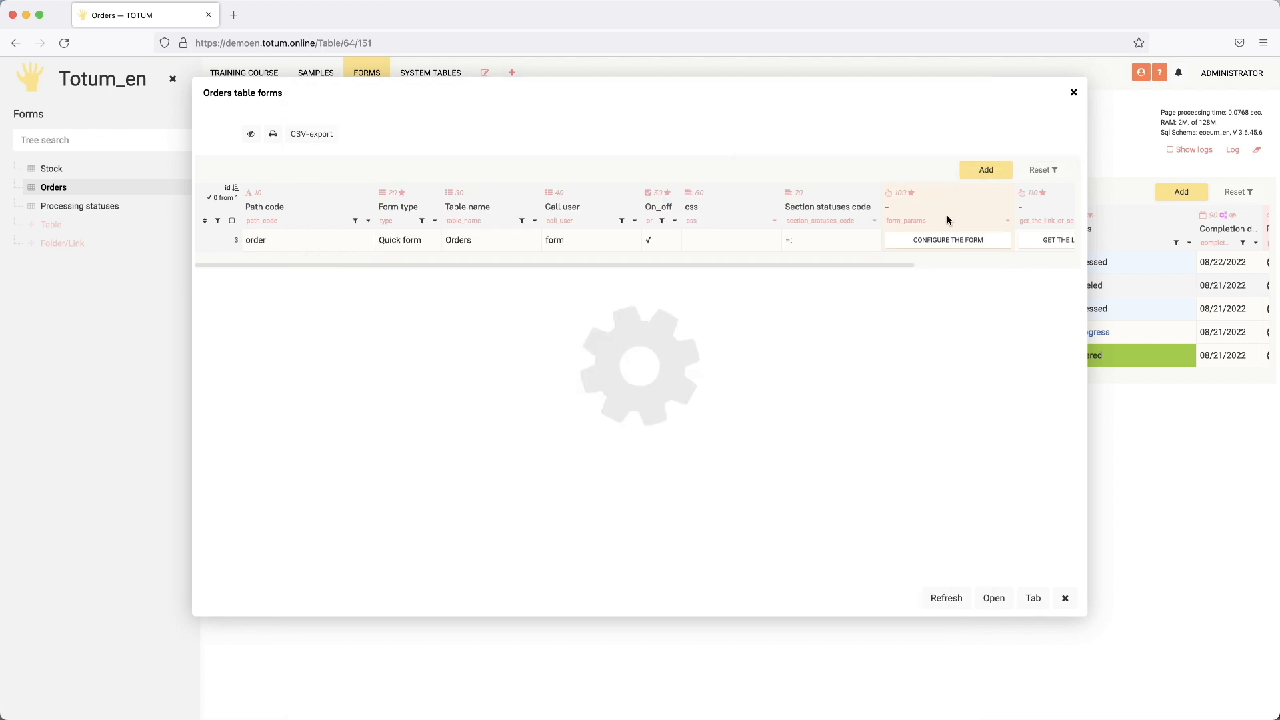
click(1047, 240)
right_click(623, 133)
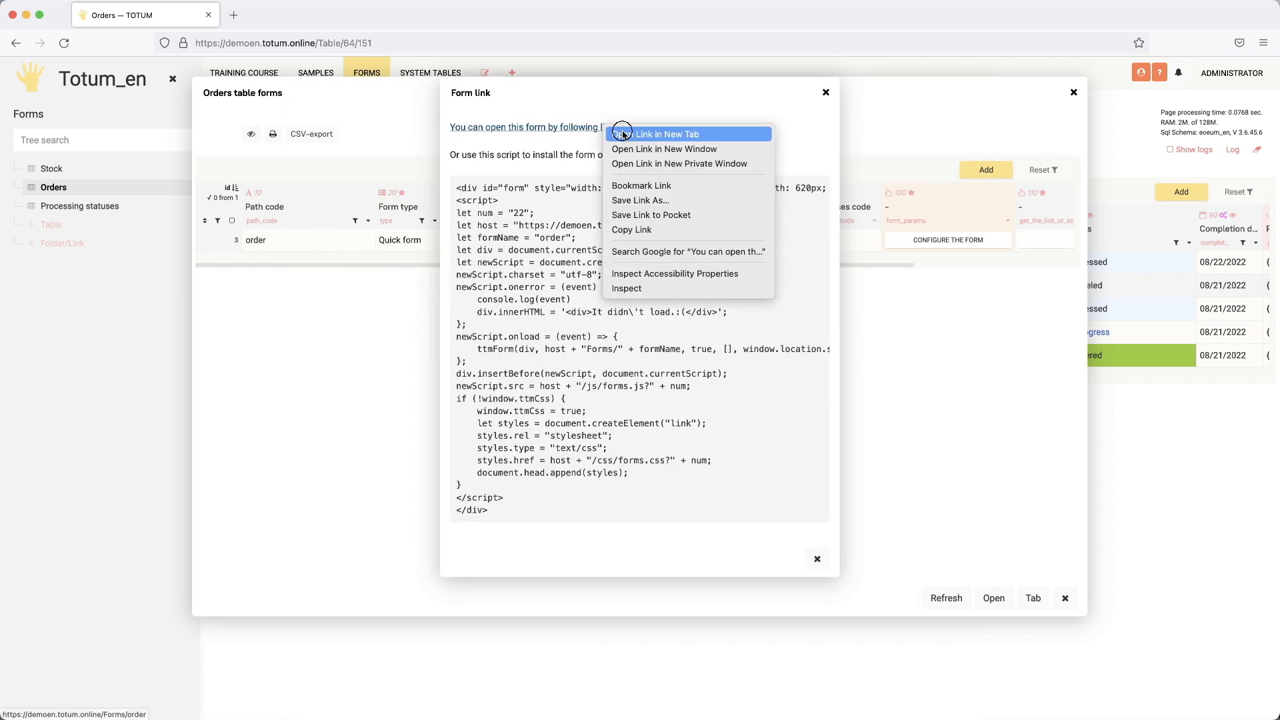
click(622, 134)
click(301, 18)
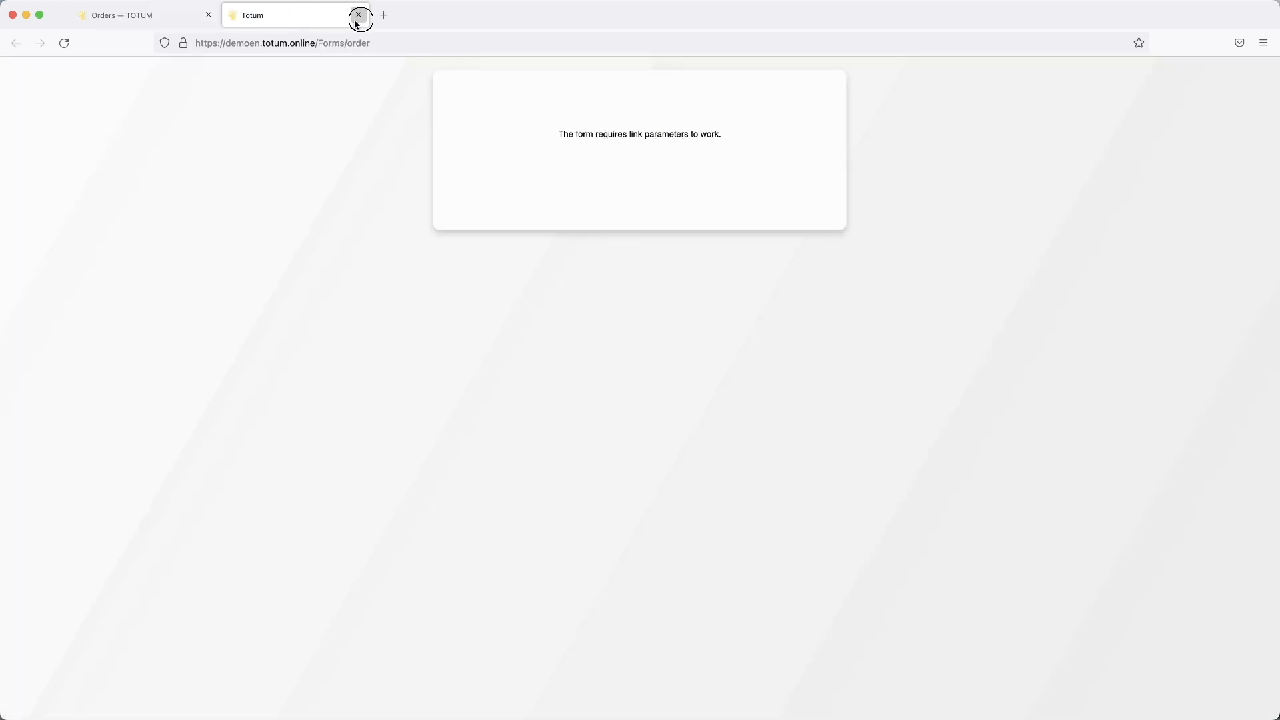
click(358, 16)
right_click(165, 22)
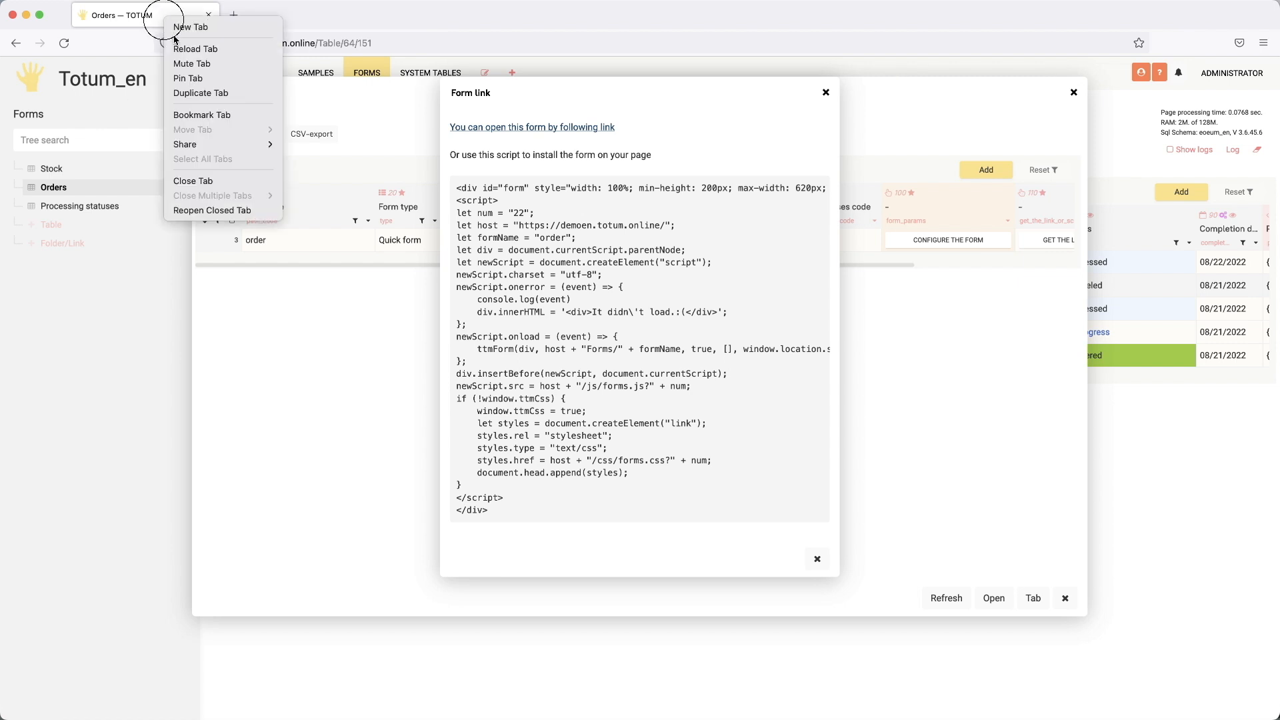
click(200, 81)
Step: Open the Bonni pink order form from Stock, enter the buyer's name and address, and submit
click(58, 174)
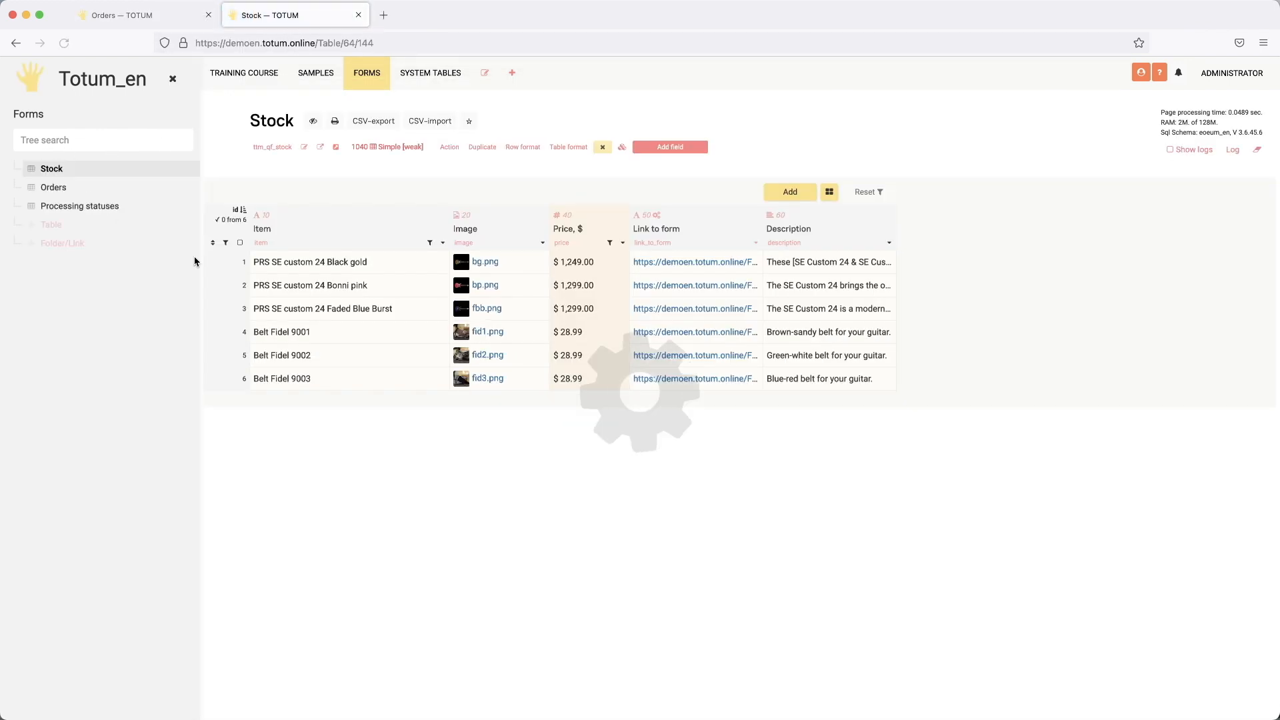
click(666, 283)
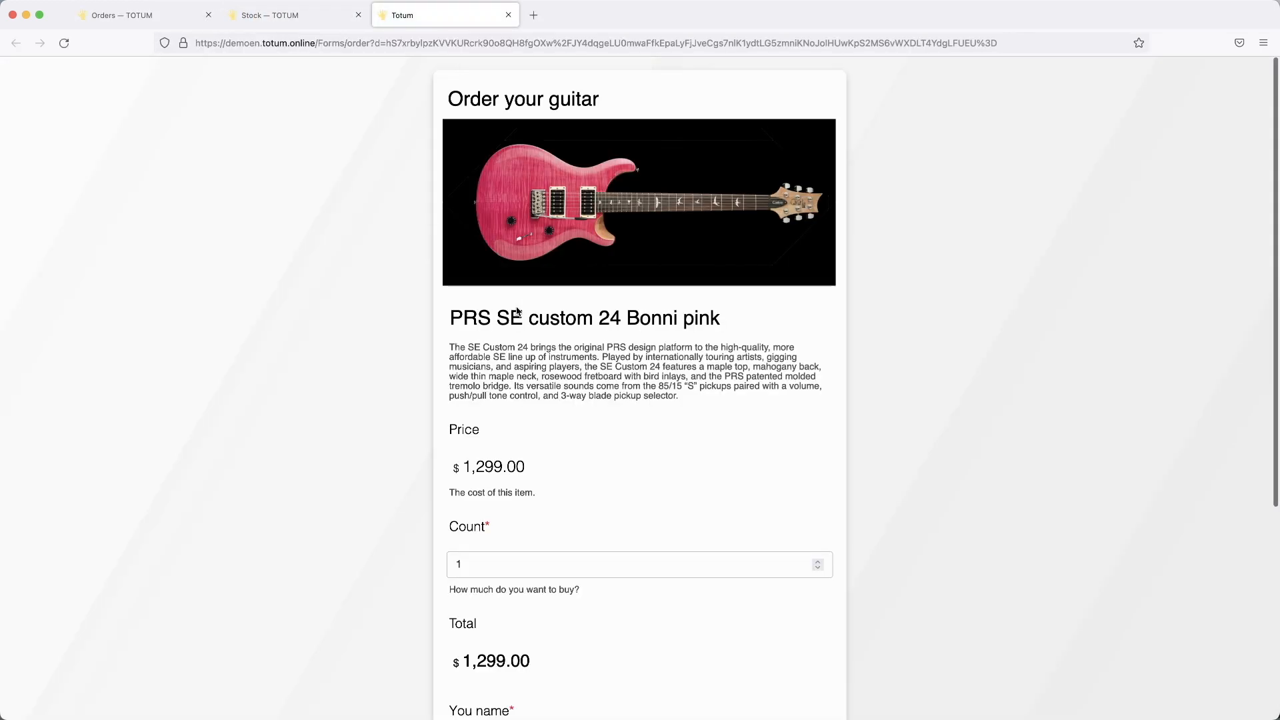
scroll(561, 403, down, 2)
scroll(561, 402, down, 5)
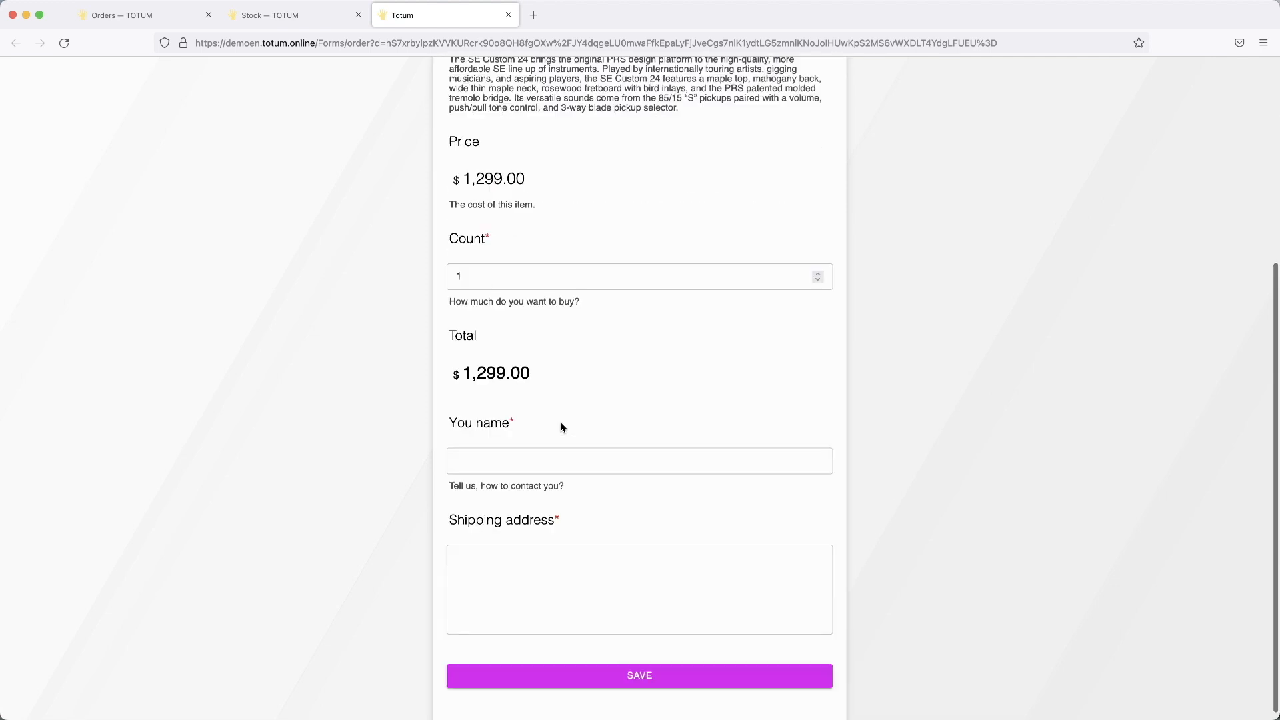
click(523, 451)
text(Alex)
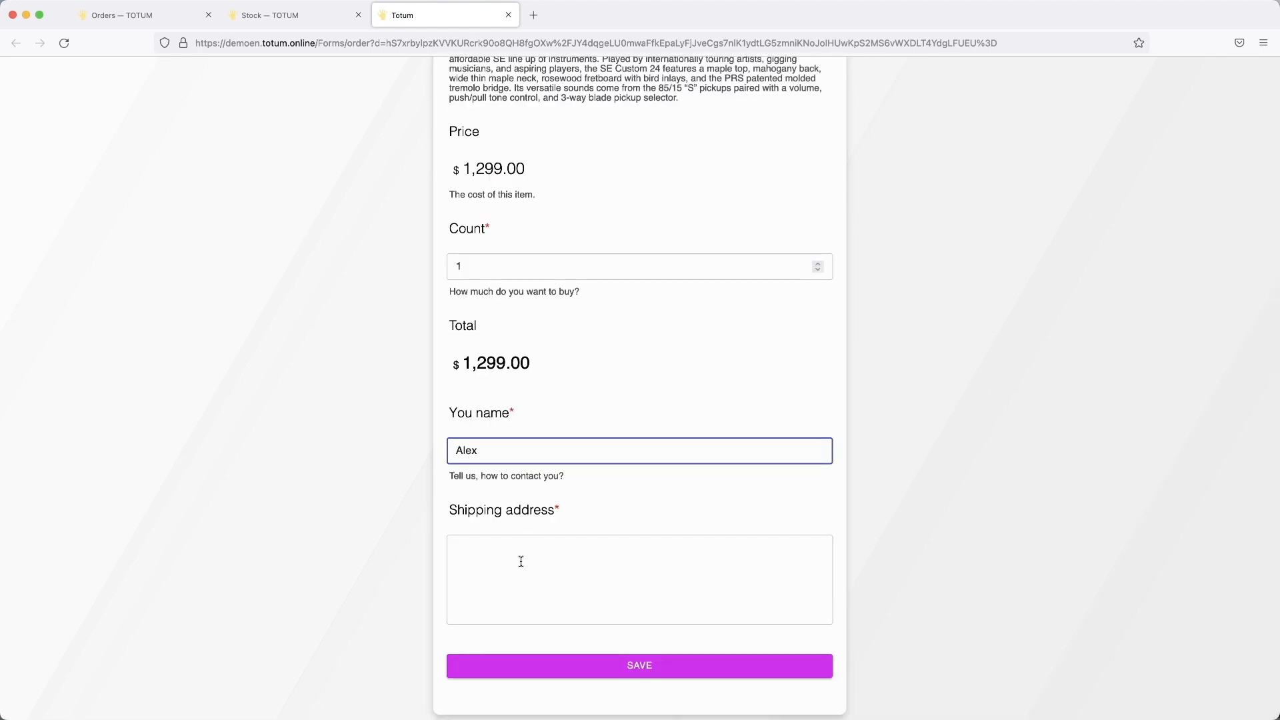
click(521, 562)
text(*)
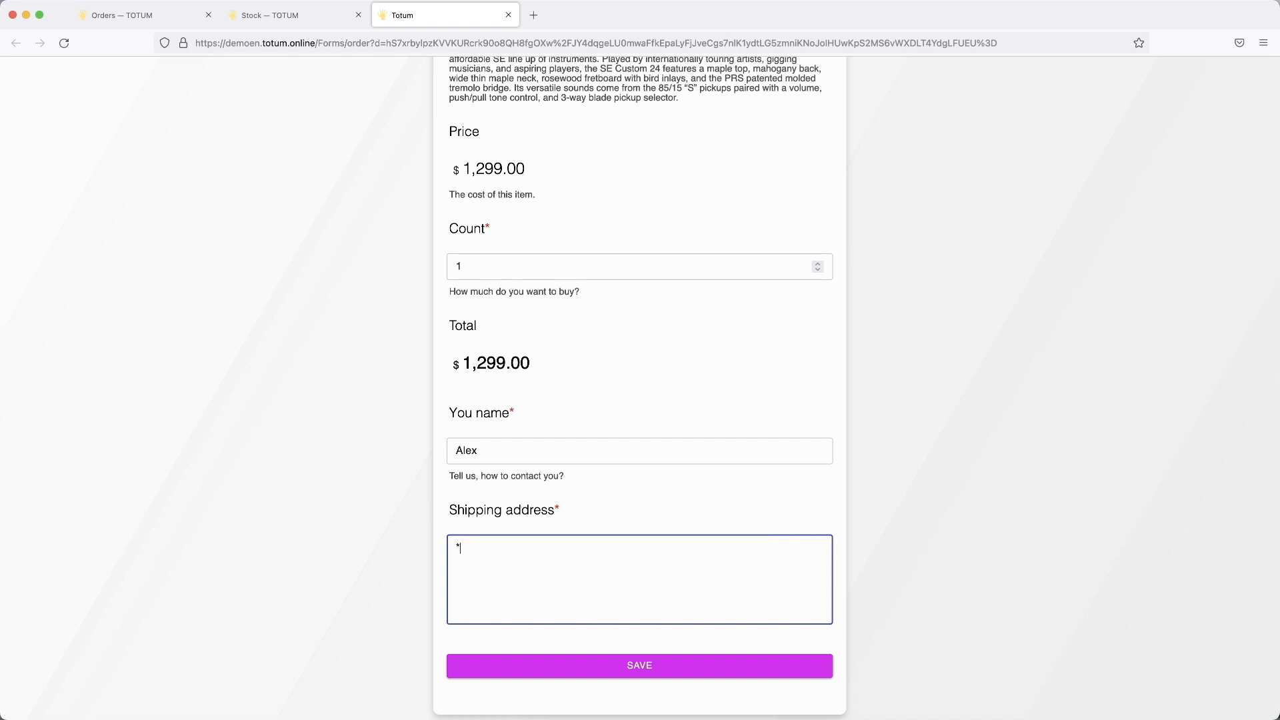
click(614, 665)
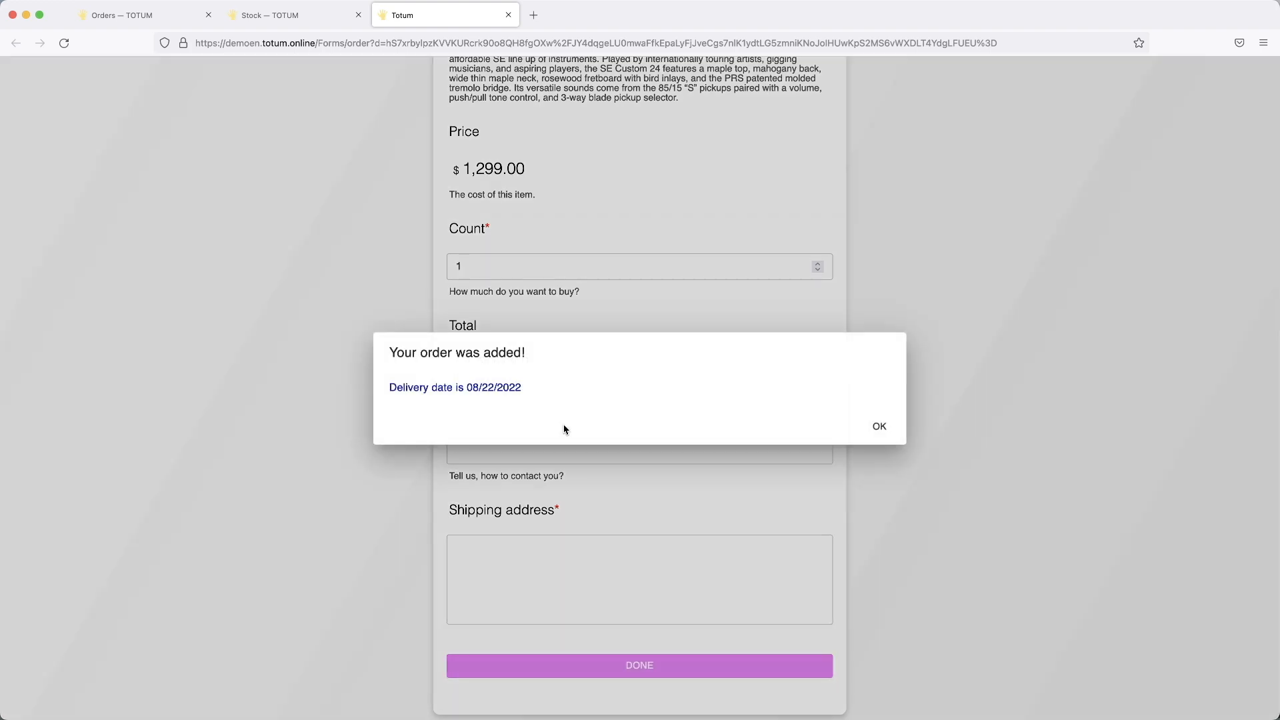
Step: Check the 'Your order was added!' confirmation with delivery date 08/22/2022, then dismiss it
drag(401, 352, 562, 364)
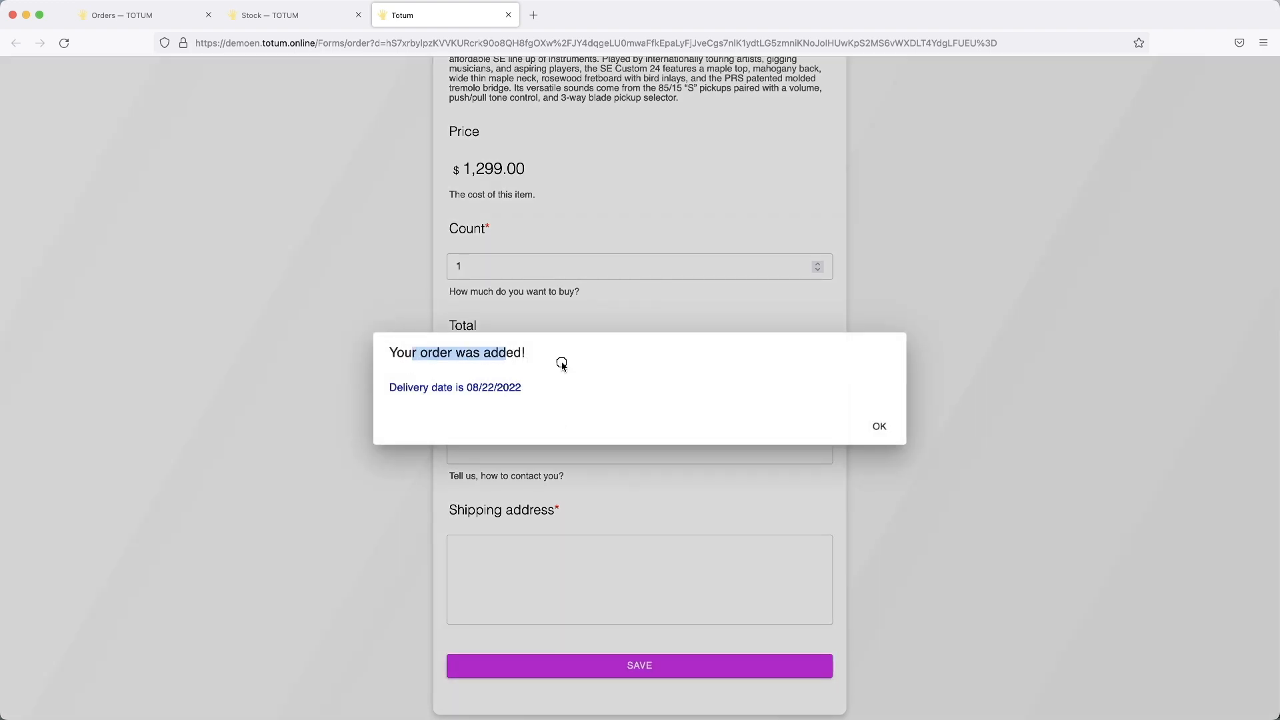
click(562, 367)
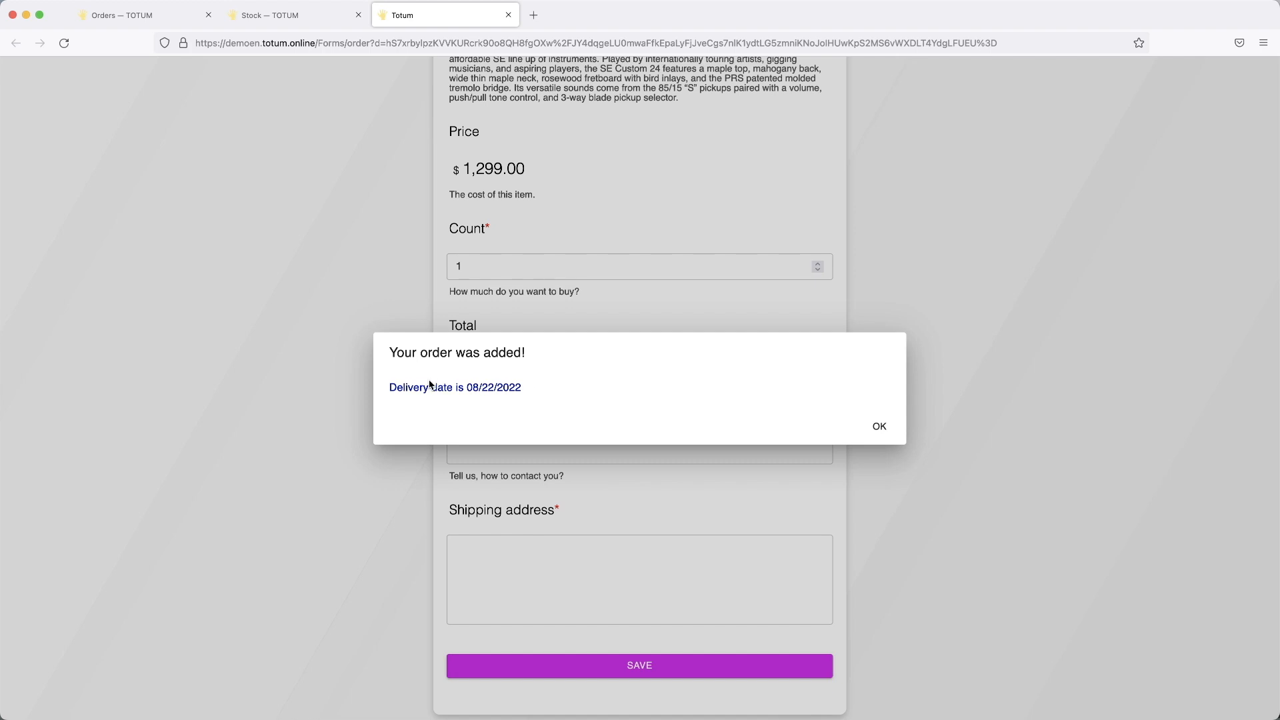
drag(431, 388, 522, 388)
click(545, 387)
drag(437, 388, 515, 389)
click(515, 389)
click(876, 431)
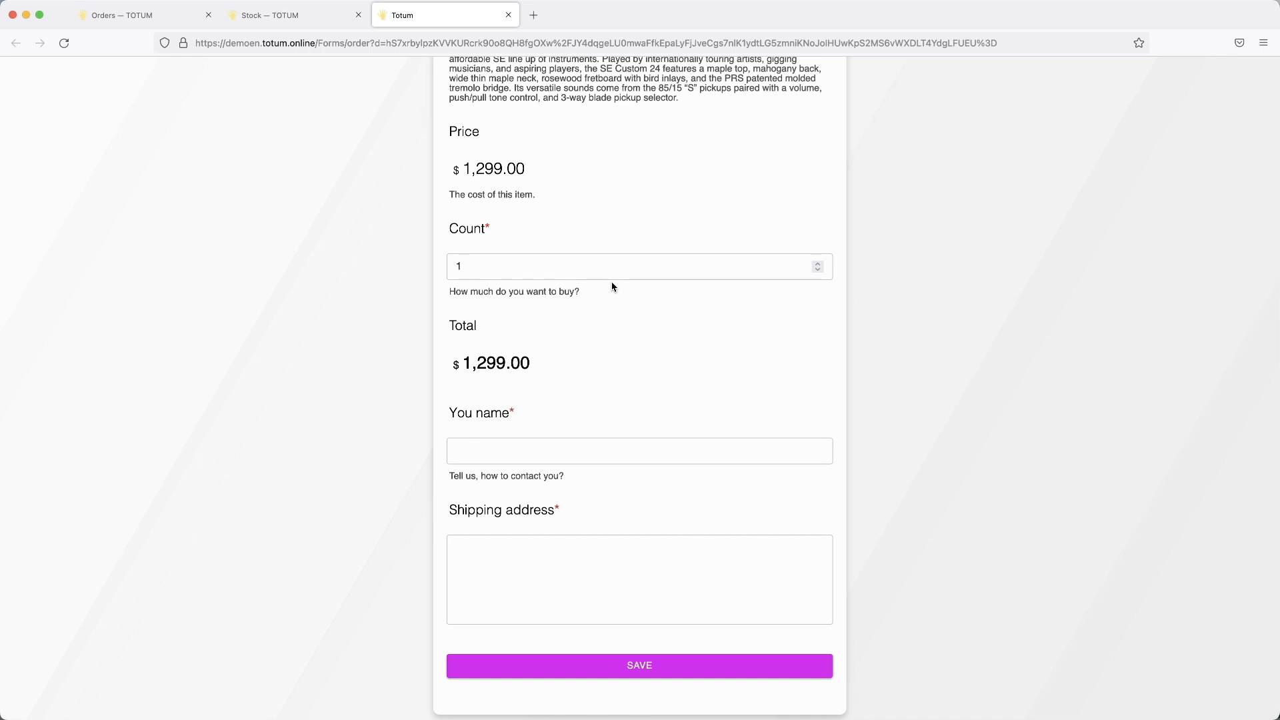
Step: Close the form and Stock tabs and the Form link and forms windows, then scroll Orders right
key(super+w)
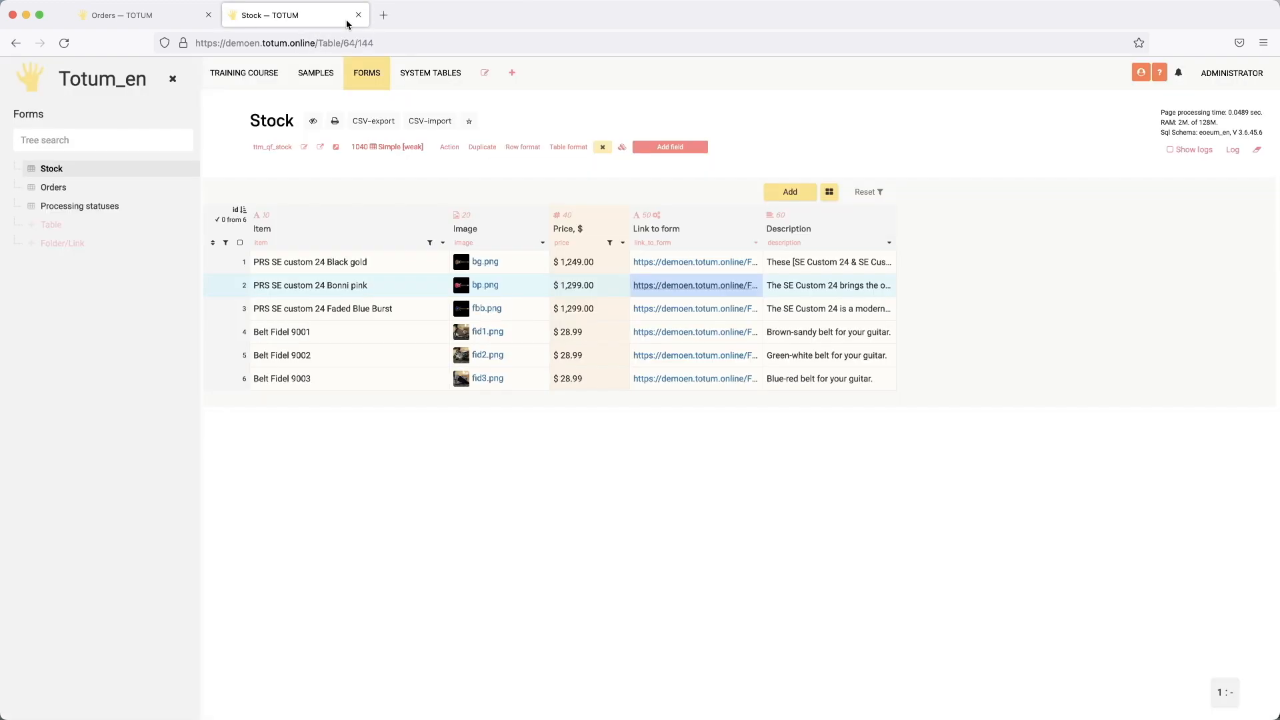
click(358, 15)
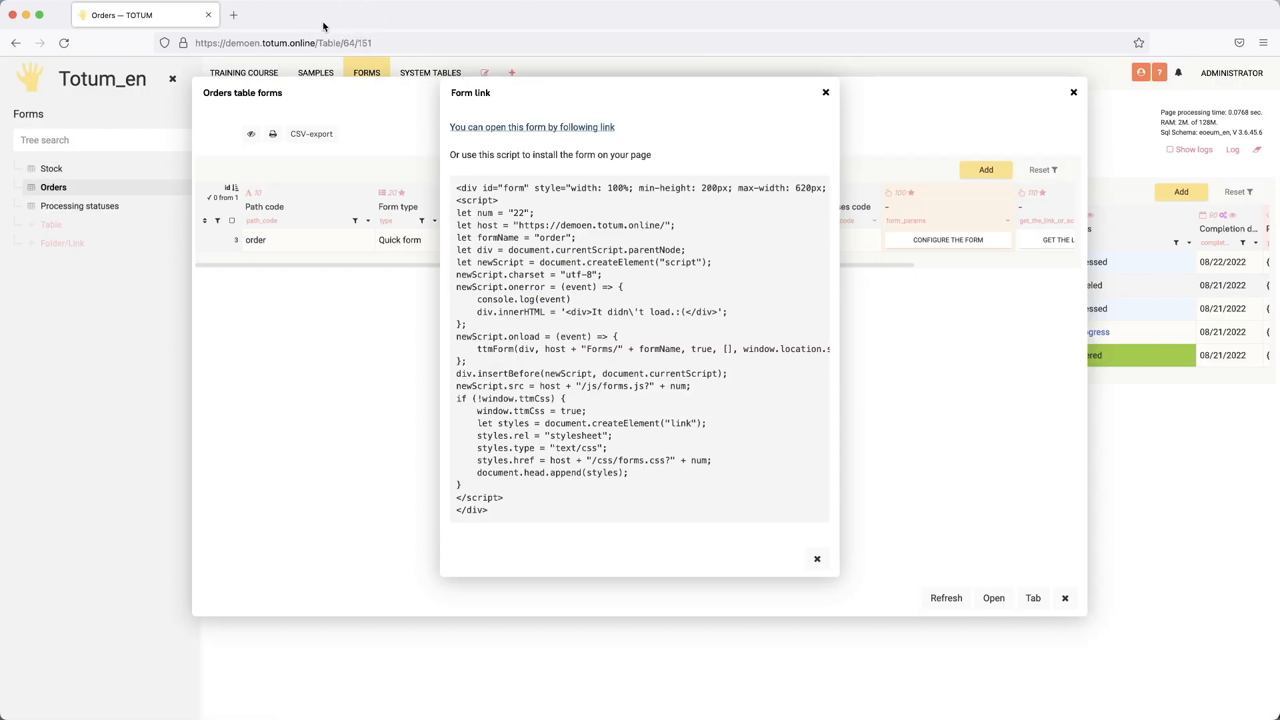
click(827, 93)
click(1074, 92)
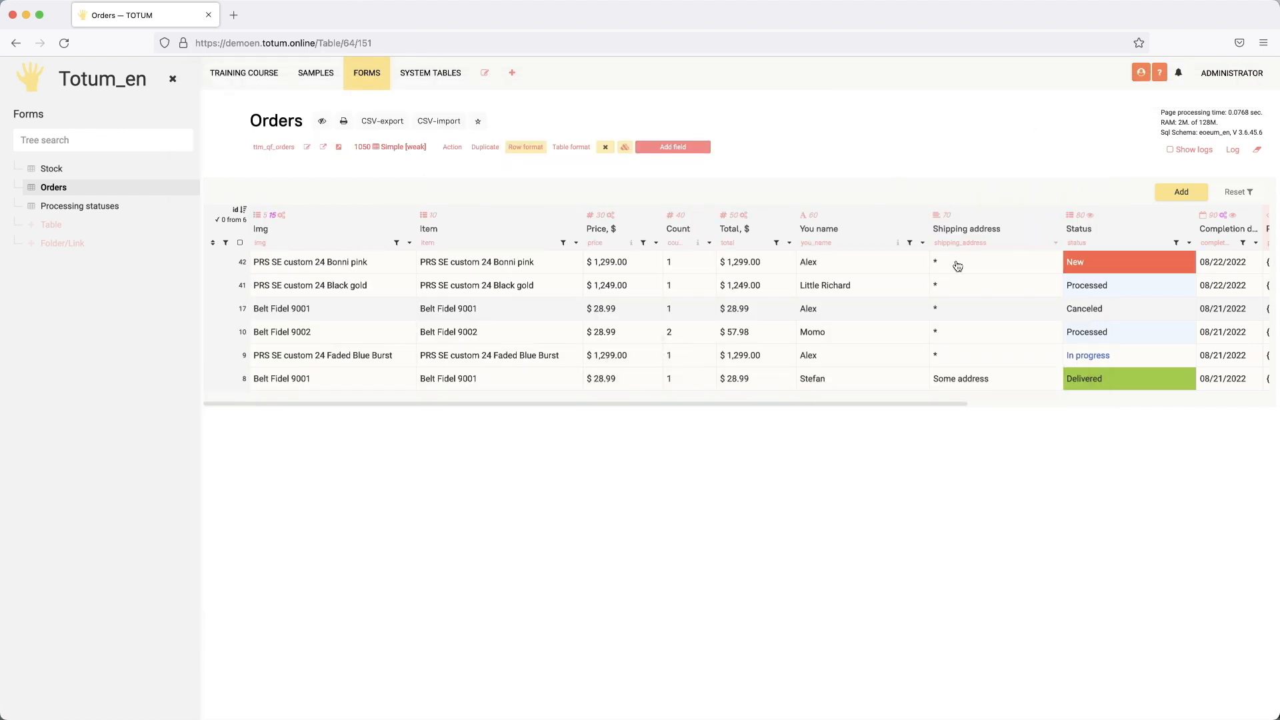
scroll(1024, 276, right, 3)
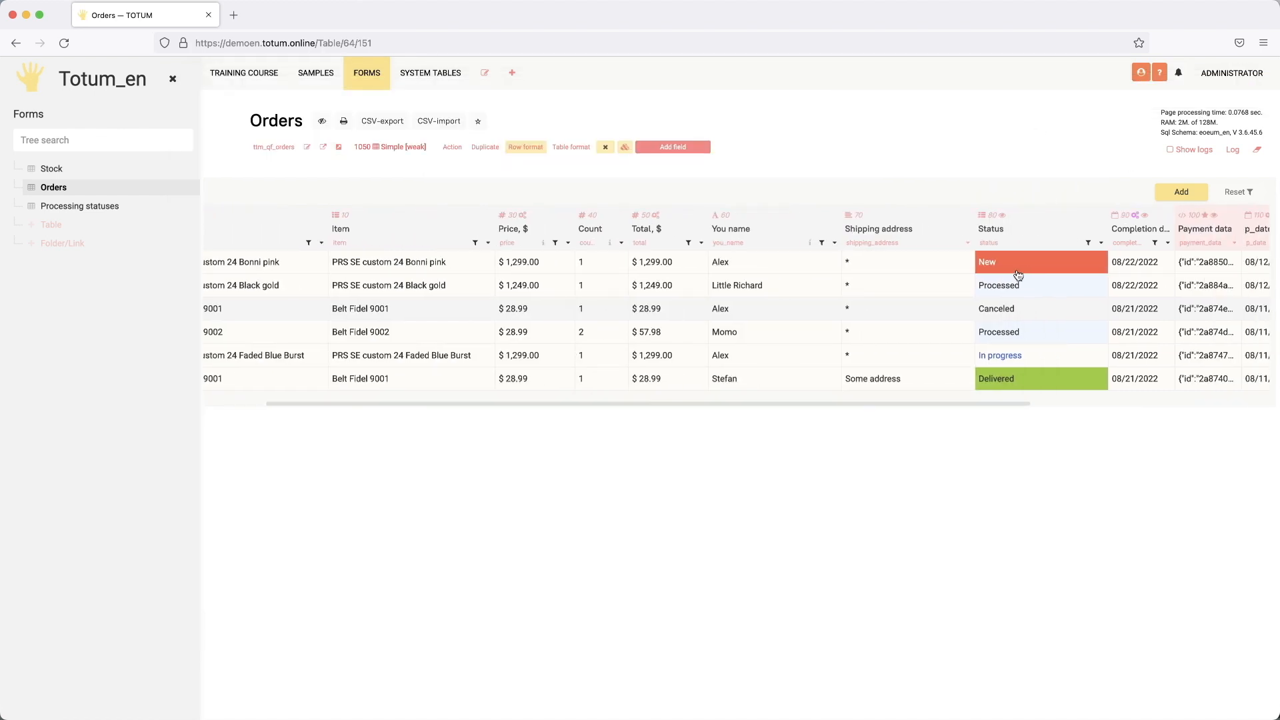
scroll(1019, 276, right, 8)
Step: Close the diagram and show the Payment data field's getFromScript action code in its settings
scroll(1019, 275, right, 3)
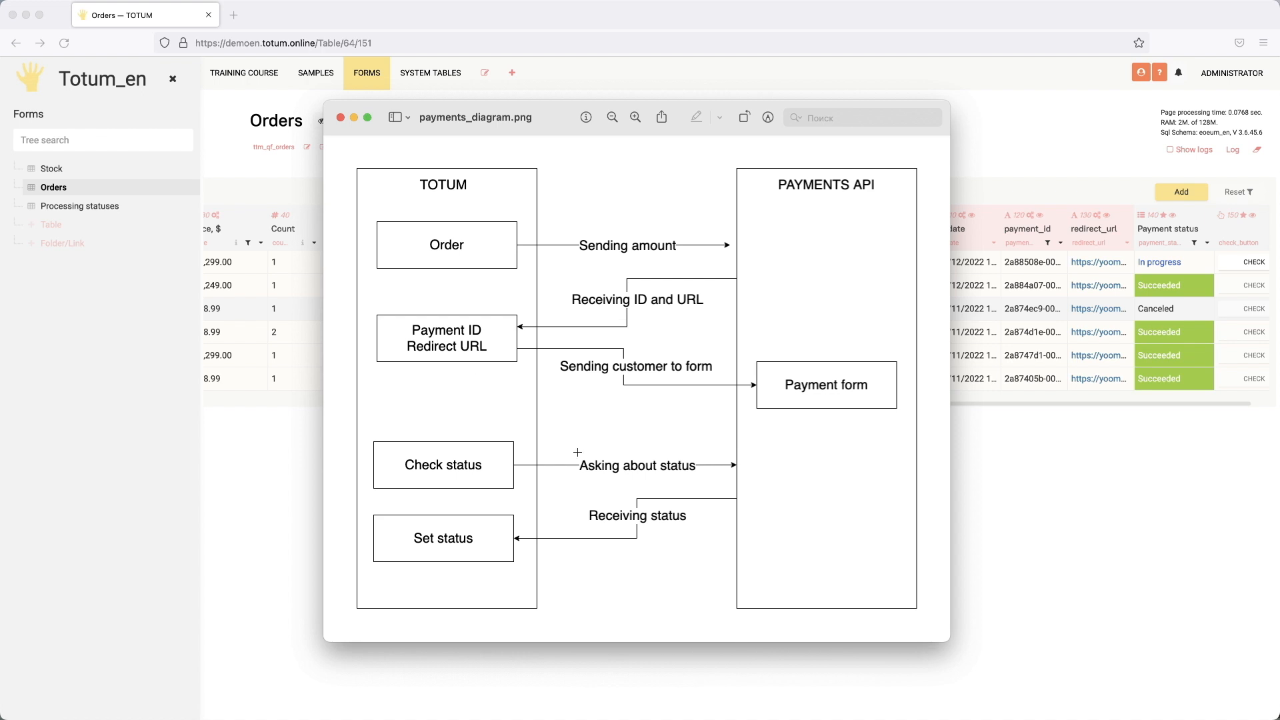
click(340, 118)
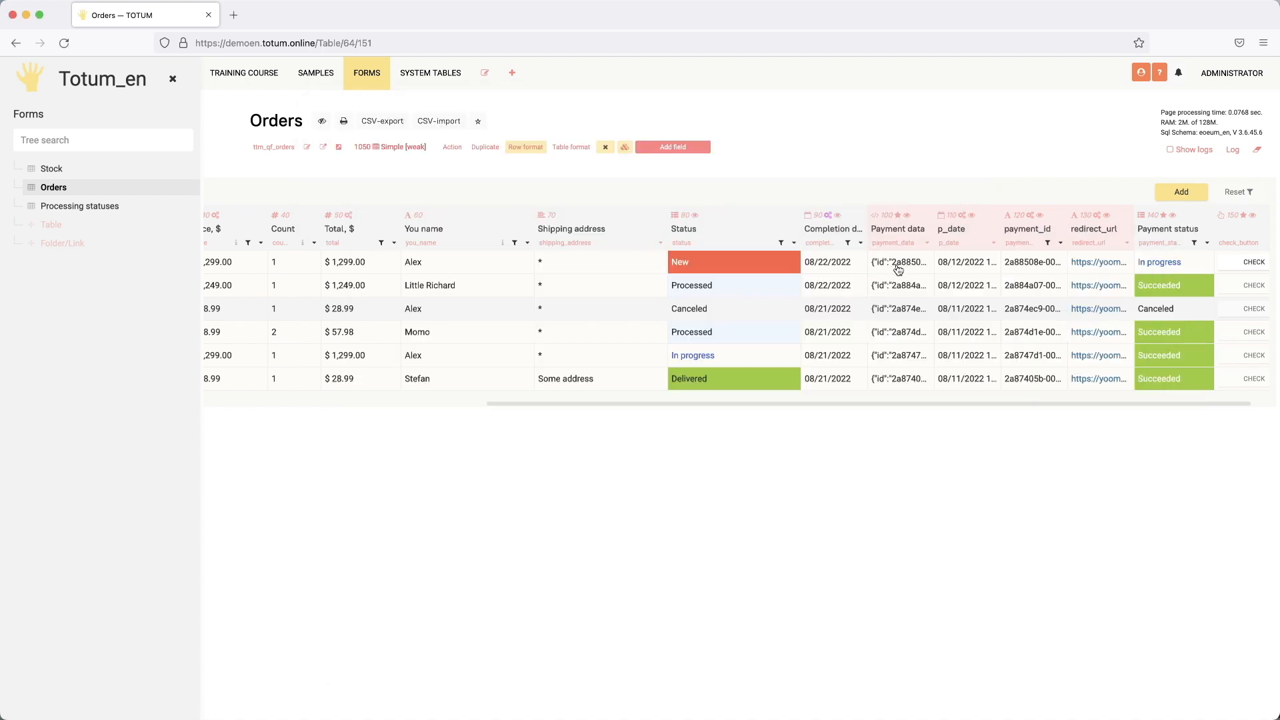
click(905, 268)
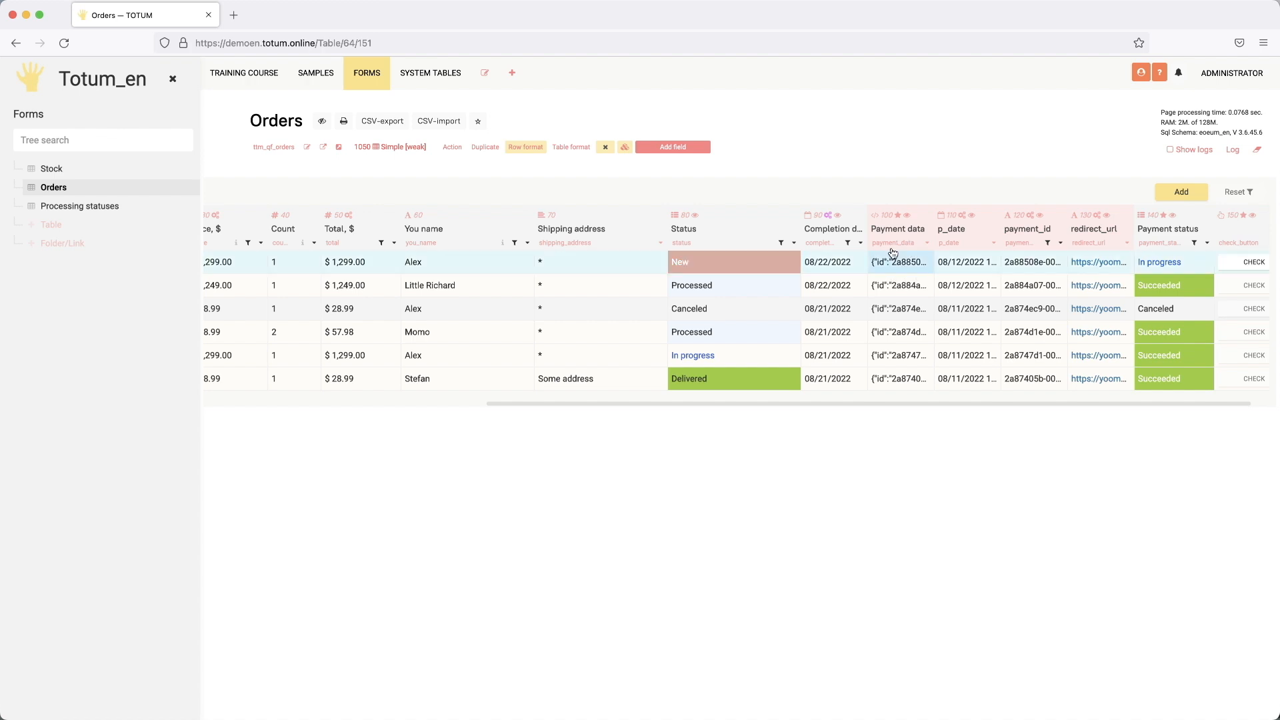
click(927, 248)
scroll(652, 392, down, 10)
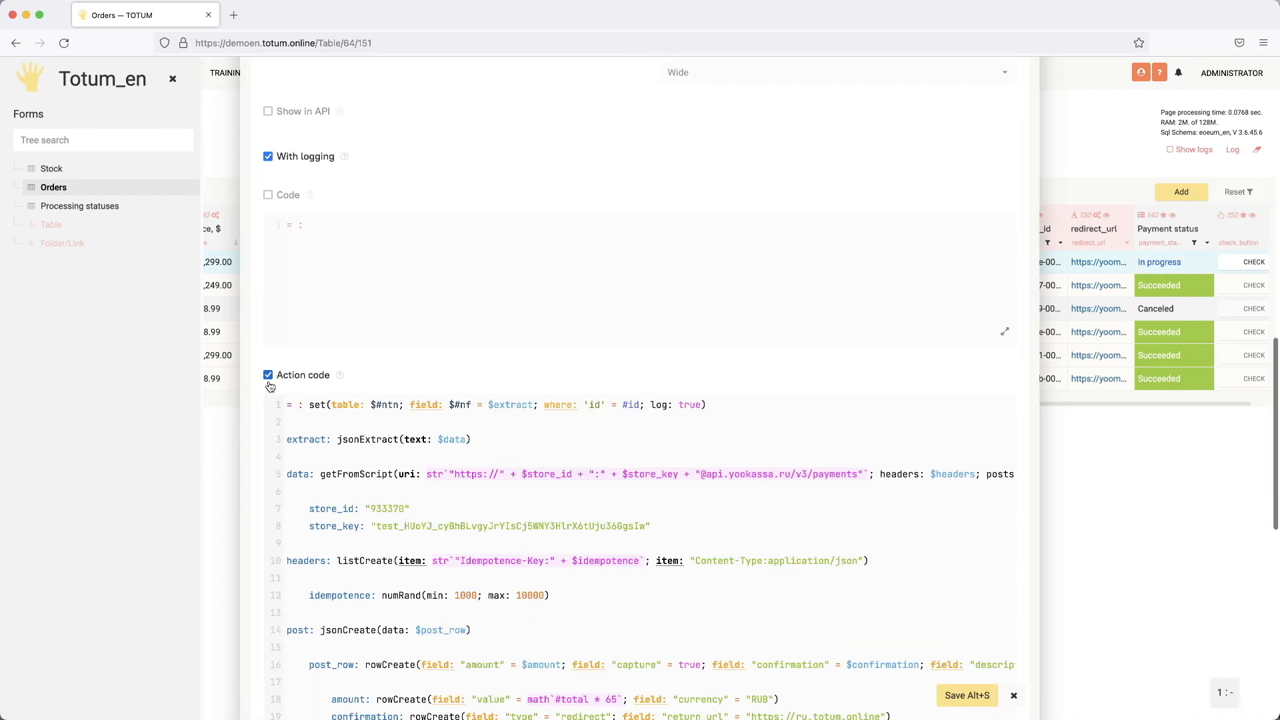
scroll(442, 388, down, 4)
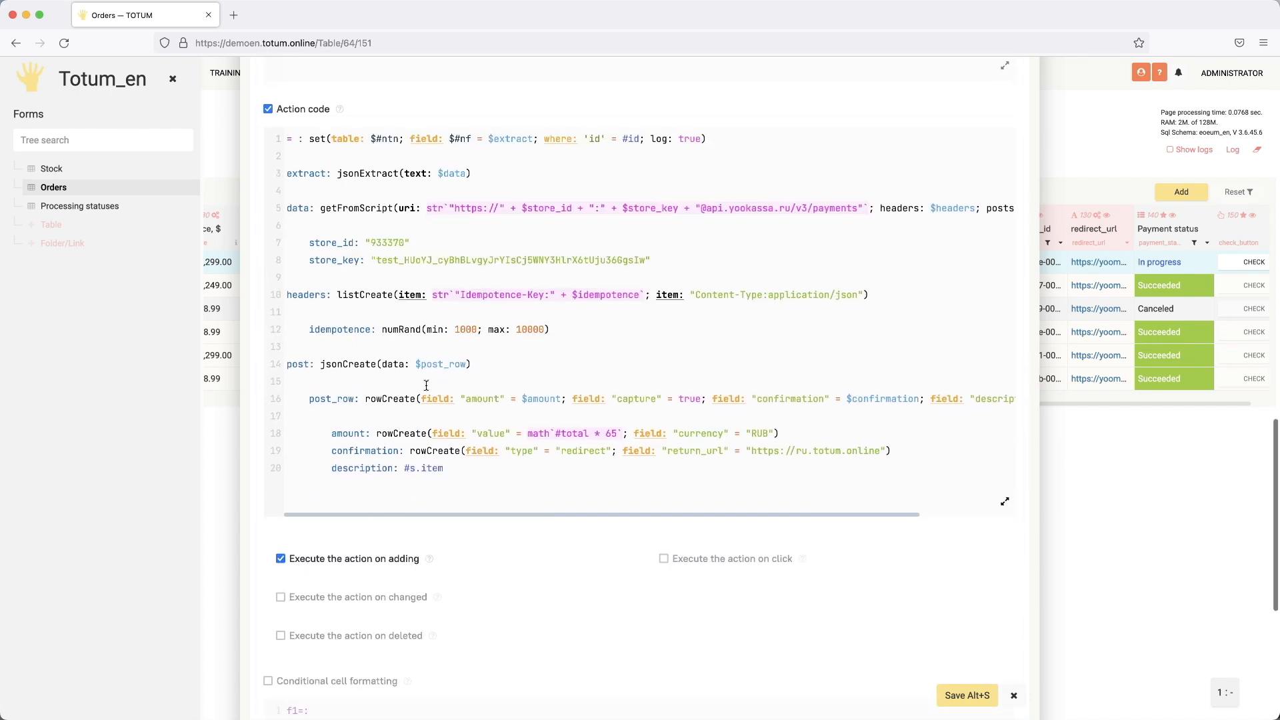
click(322, 142)
drag(323, 142, 588, 142)
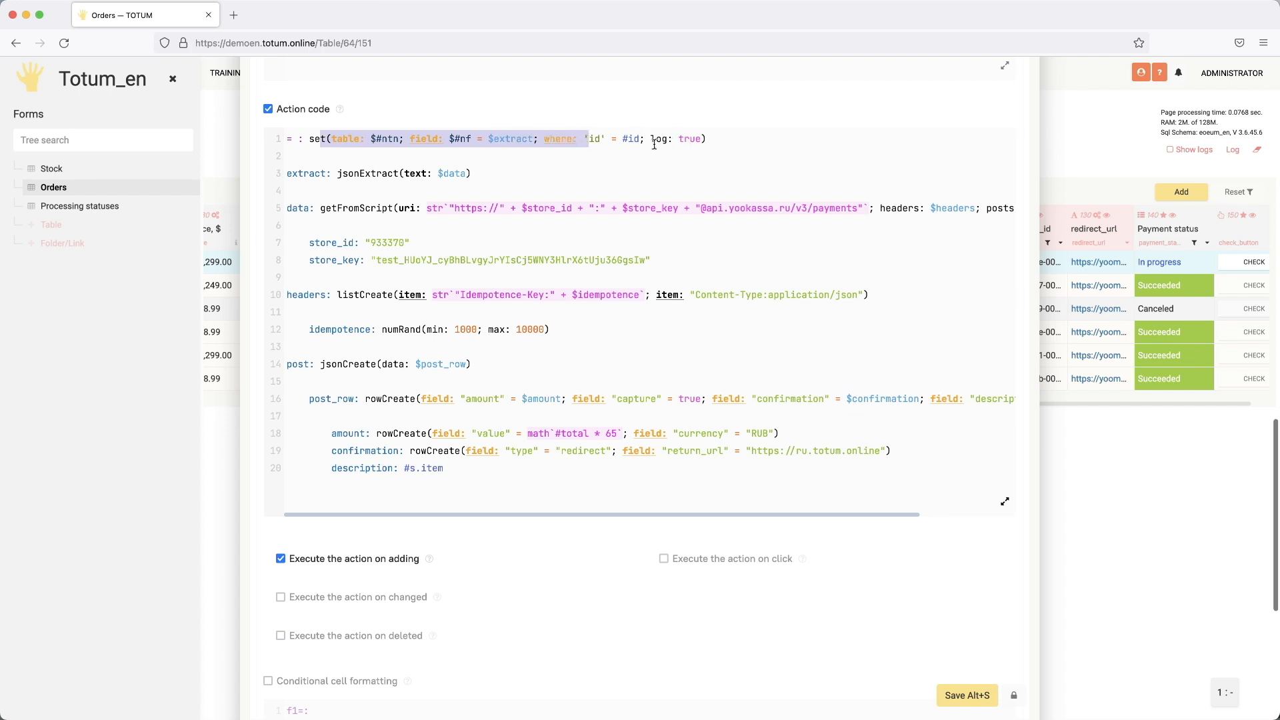
click(514, 142)
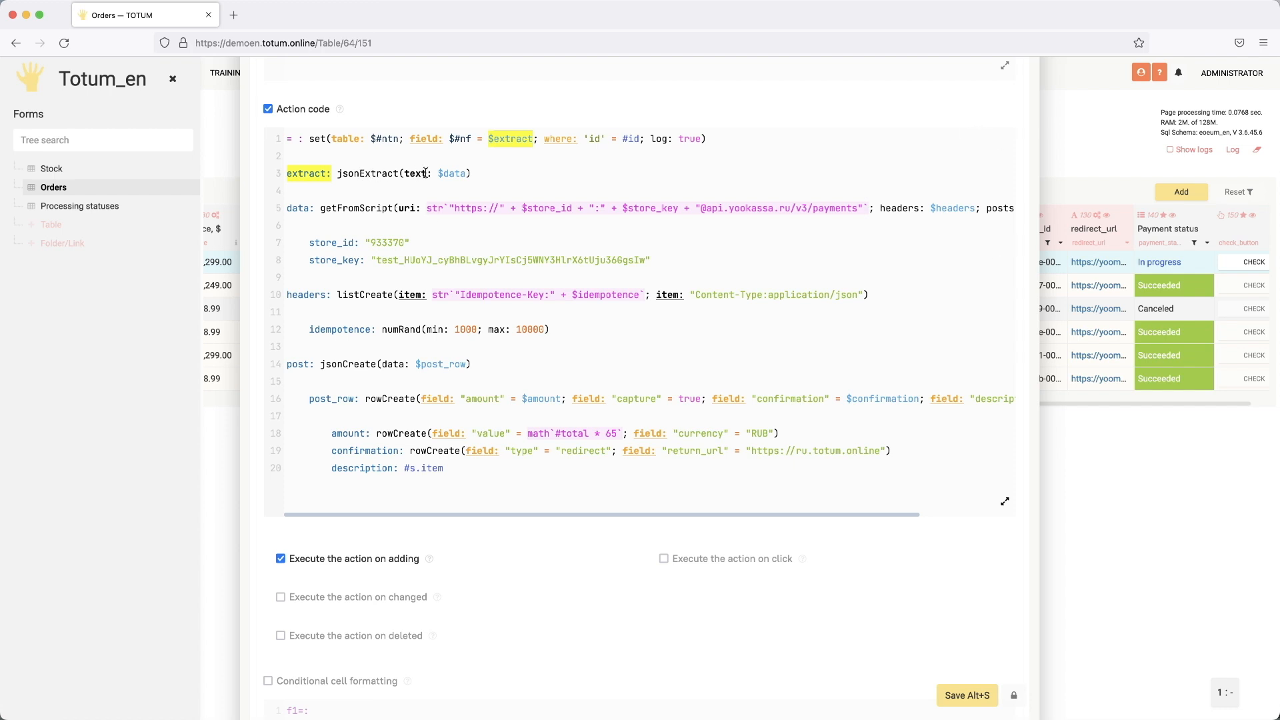
click(454, 174)
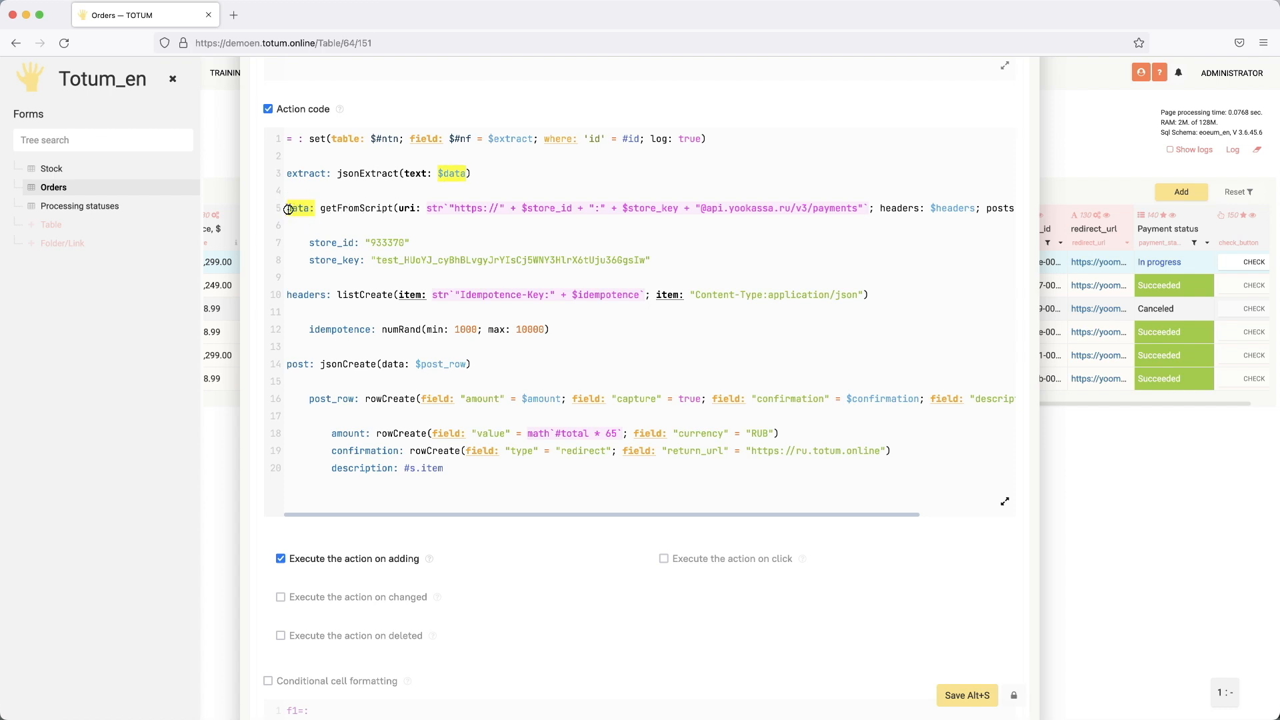
drag(286, 209, 573, 252)
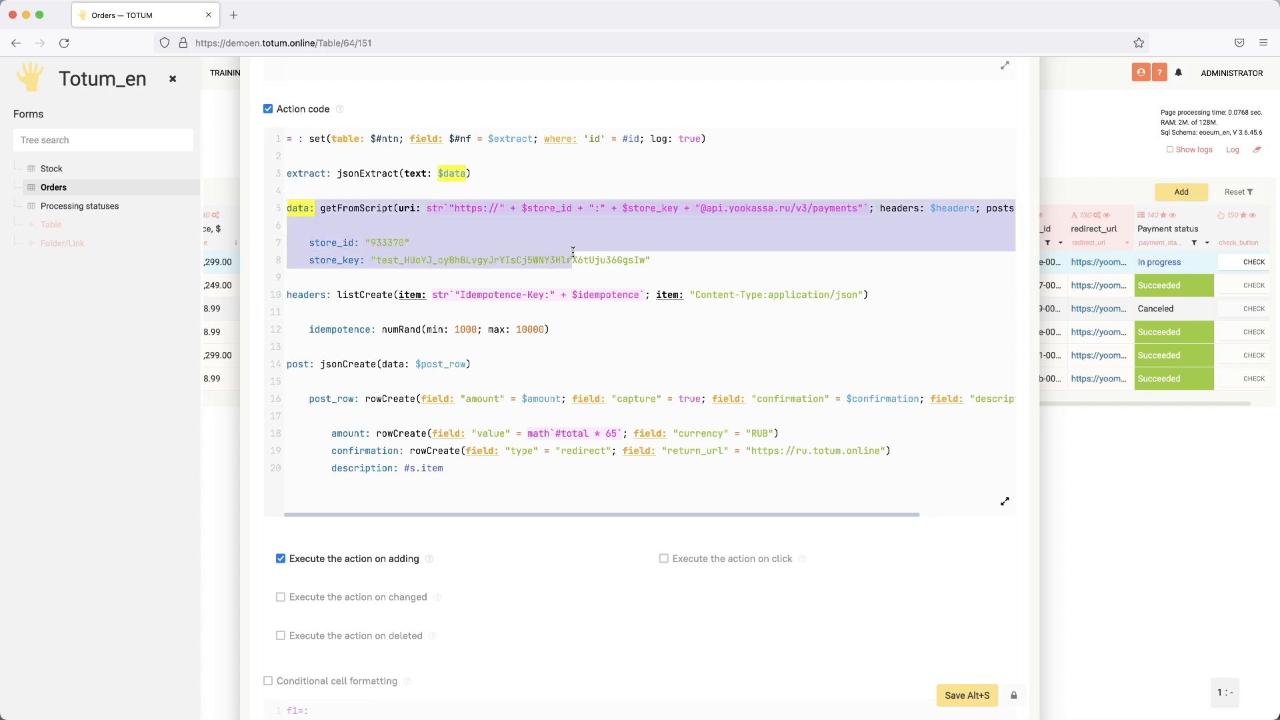
drag(573, 252, 542, 466)
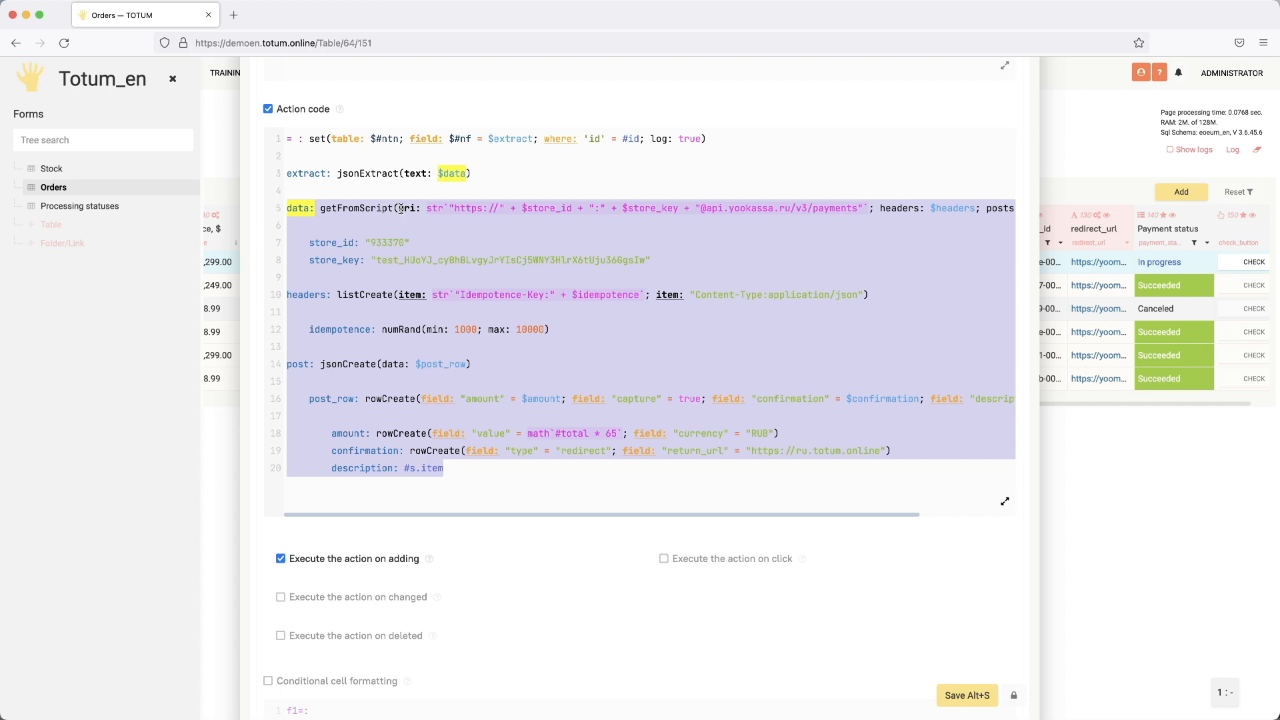
Step: Highlight the store credentials and the idempotence key lines in the action code
click(471, 230)
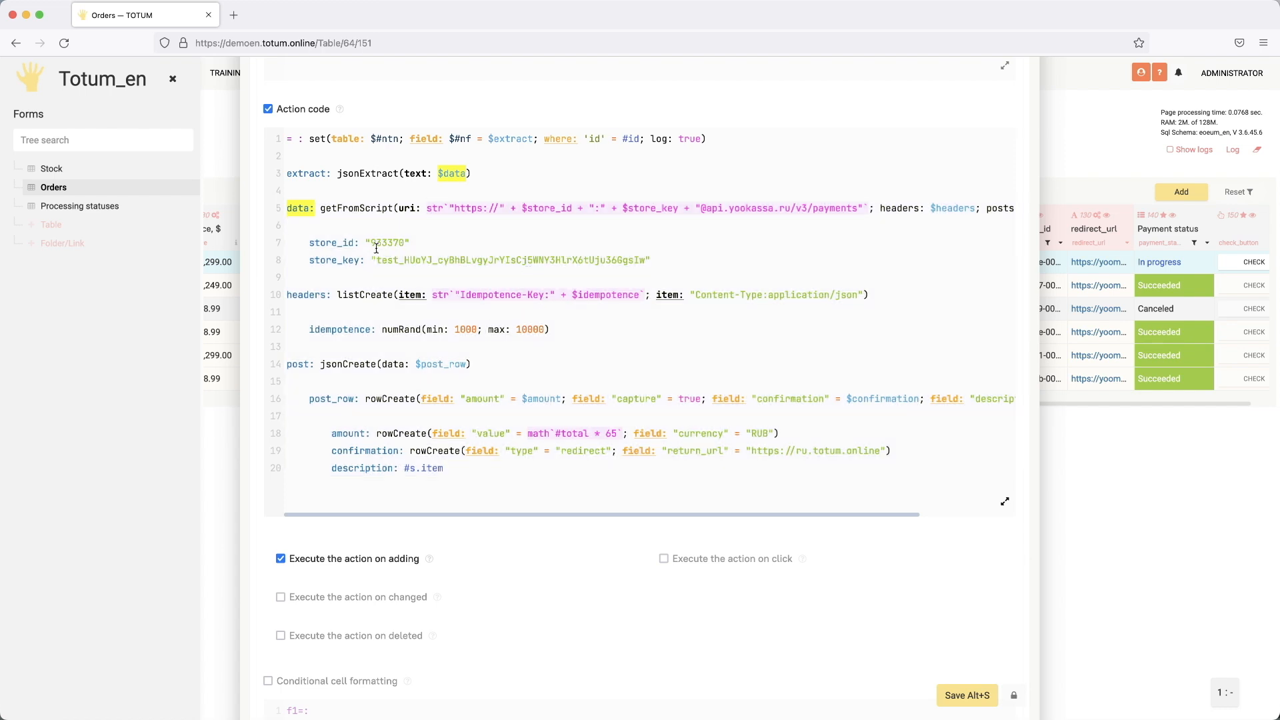
drag(365, 243, 472, 260)
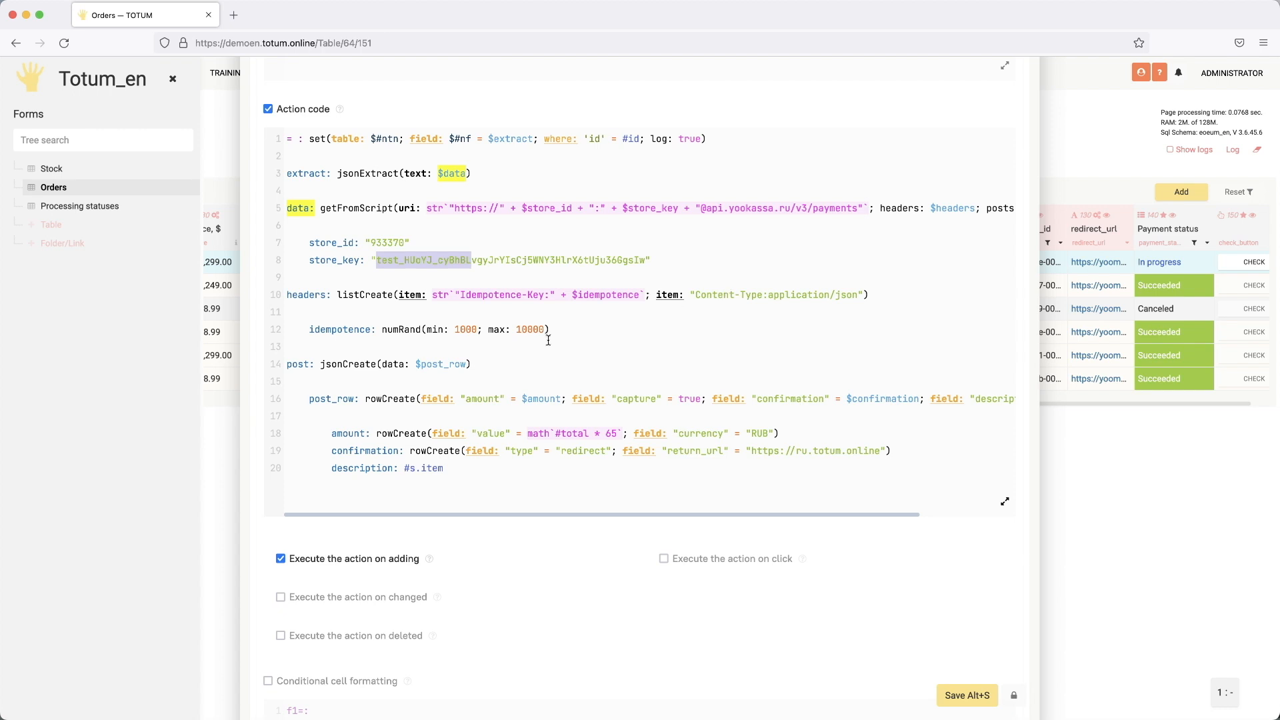
click(335, 329)
drag(335, 329, 514, 329)
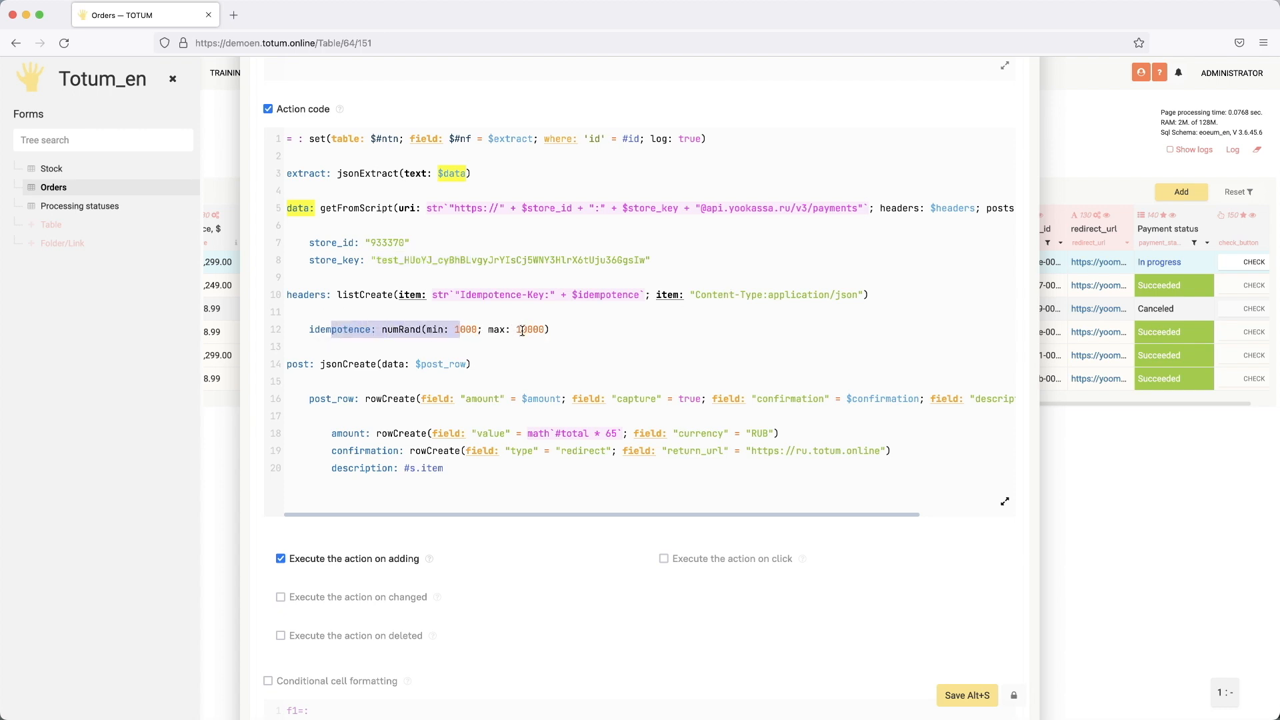
drag(527, 296, 595, 296)
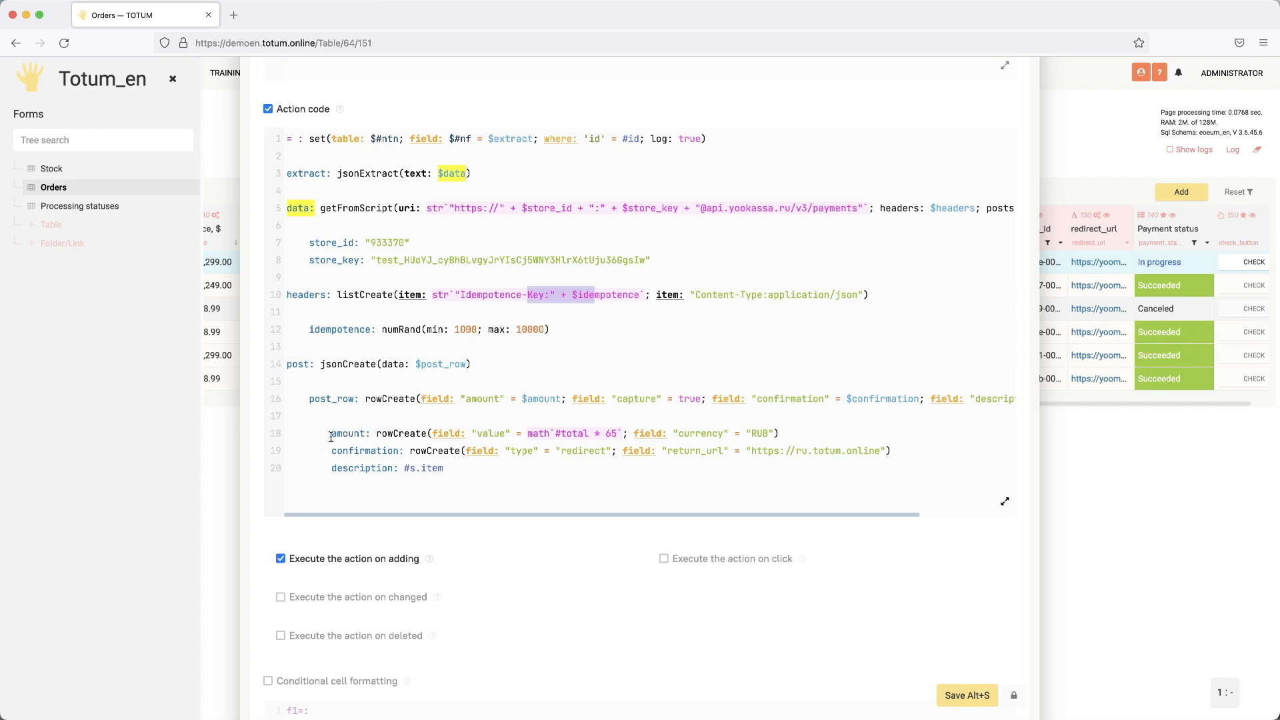
Step: Highlight the amount on line 18, then delete 'ru.' from the return_url on line 19
drag(331, 433, 365, 434)
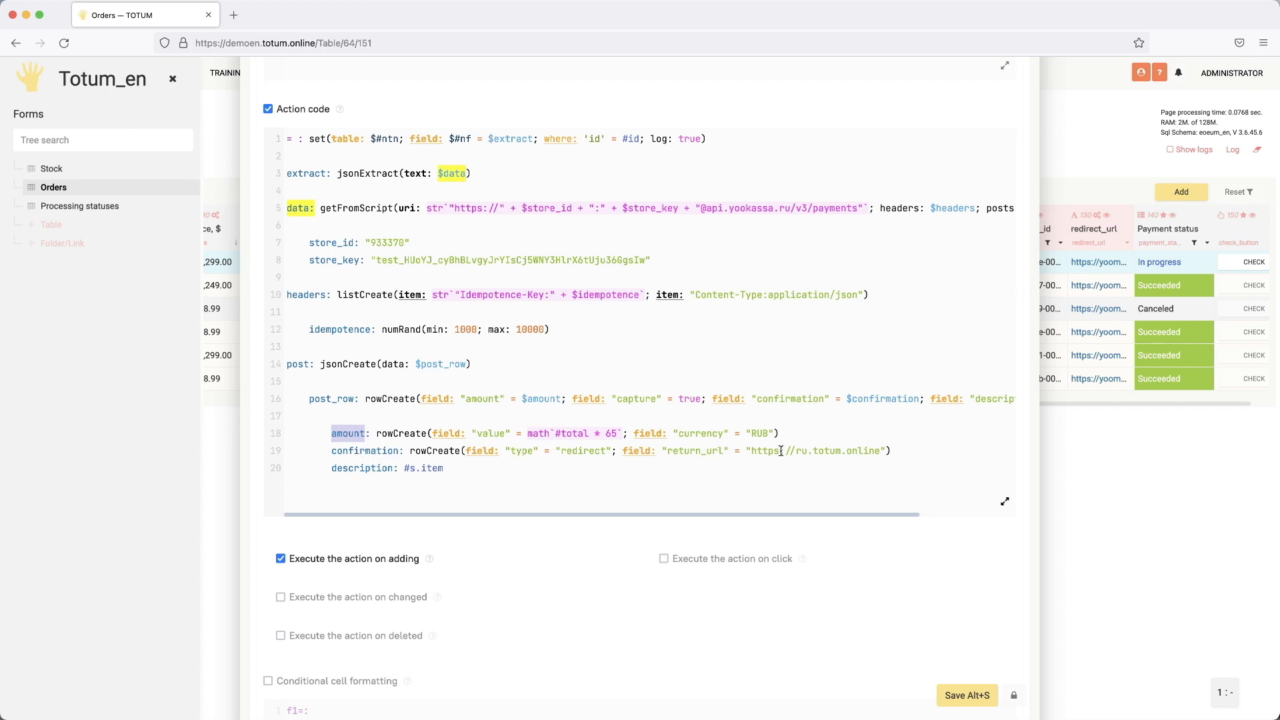
click(815, 453)
key(BackSpace)
key(BackSpace)
key(BackSpace)
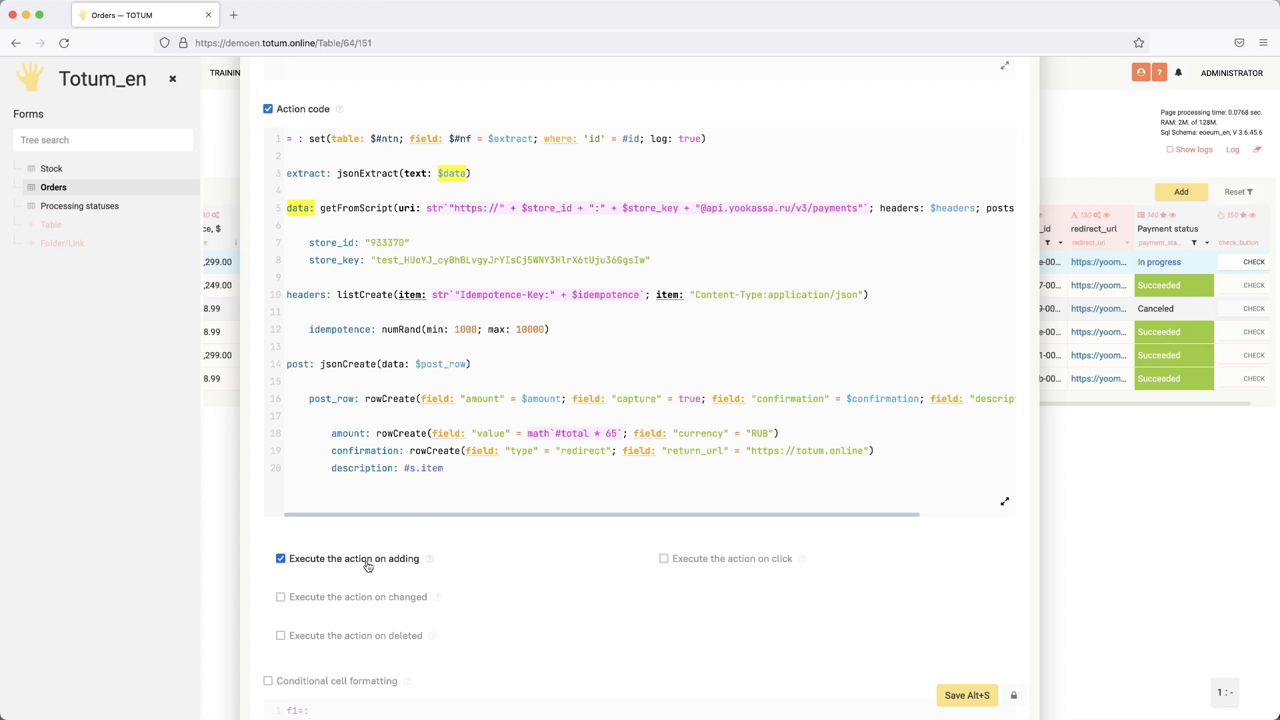
Step: Review the top of the action code, briefly toggling the Code setting, and highlight the payment request URL
scroll(413, 330, up, 3)
scroll(420, 337, up, 1)
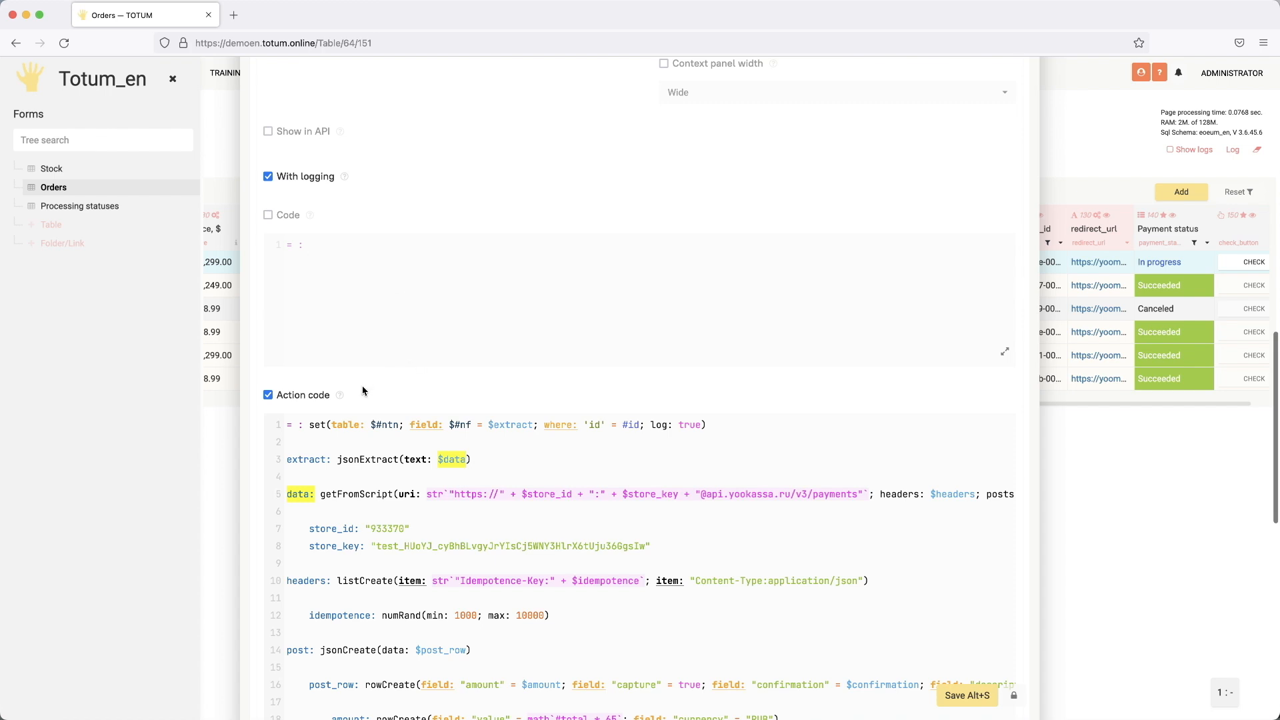
click(269, 215)
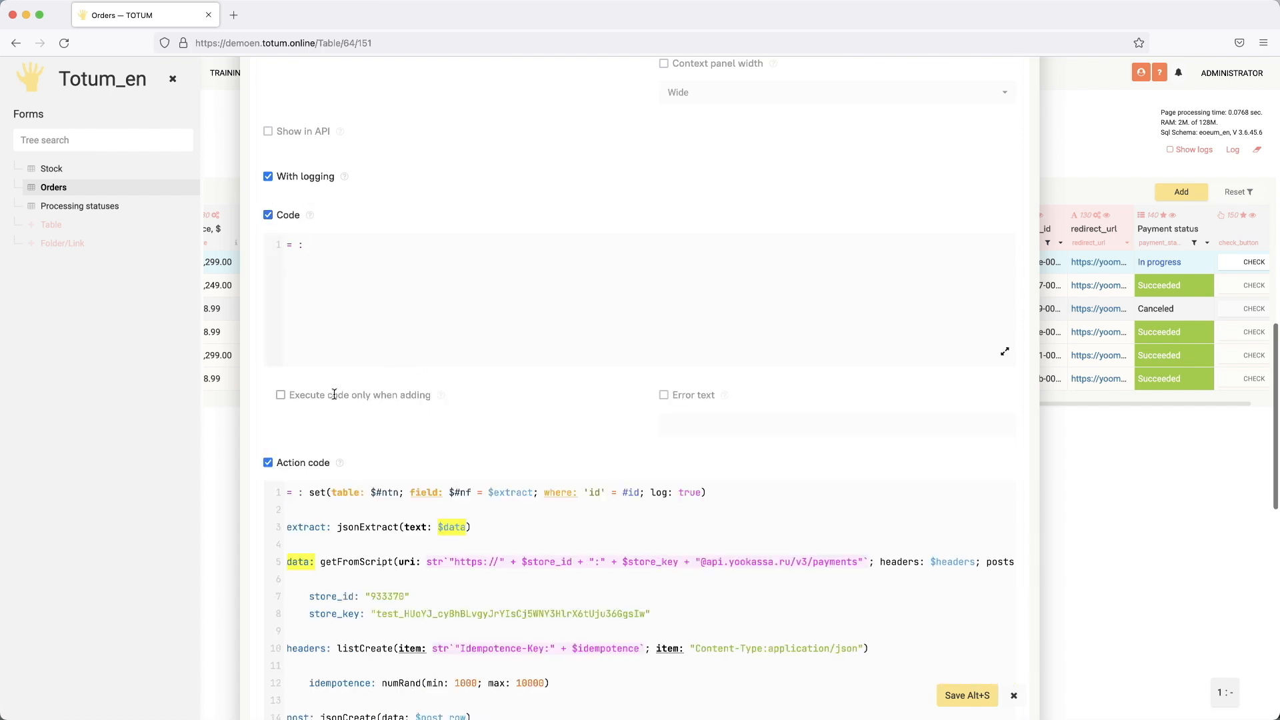
click(268, 214)
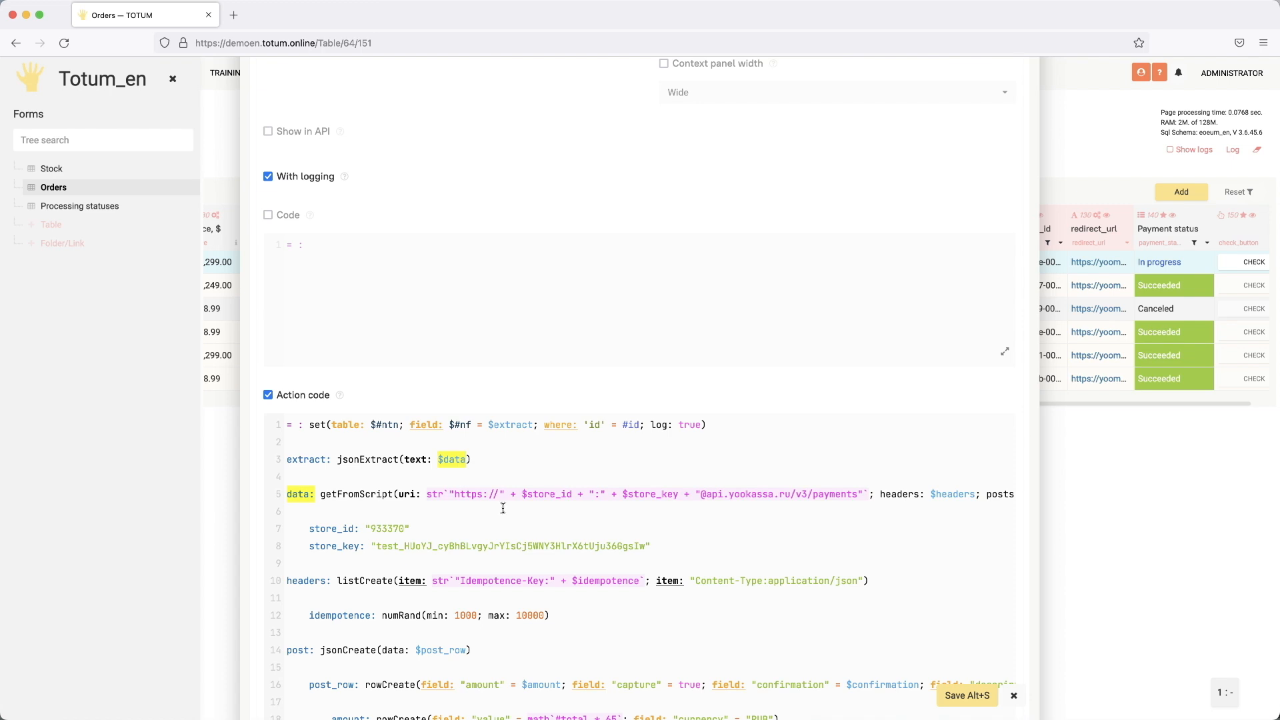
drag(382, 494, 500, 496)
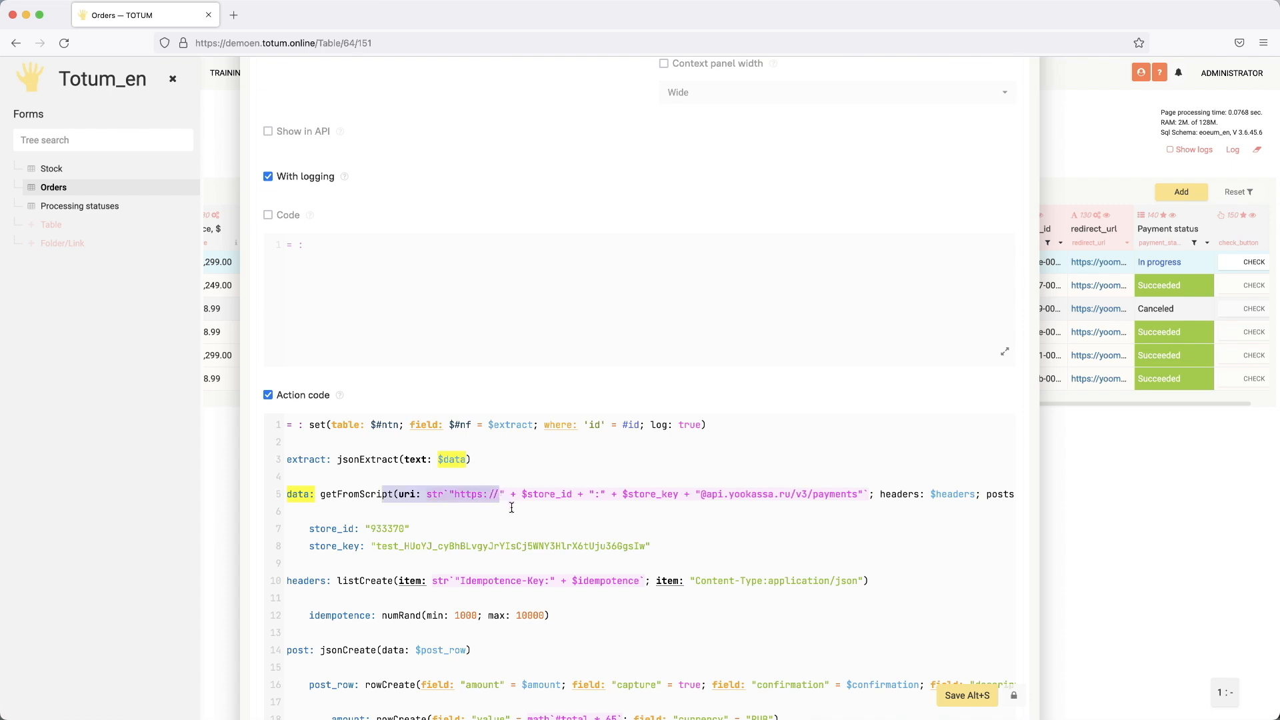
Step: Scroll through the rest of the action code and save the field settings
scroll(521, 511, down, 1)
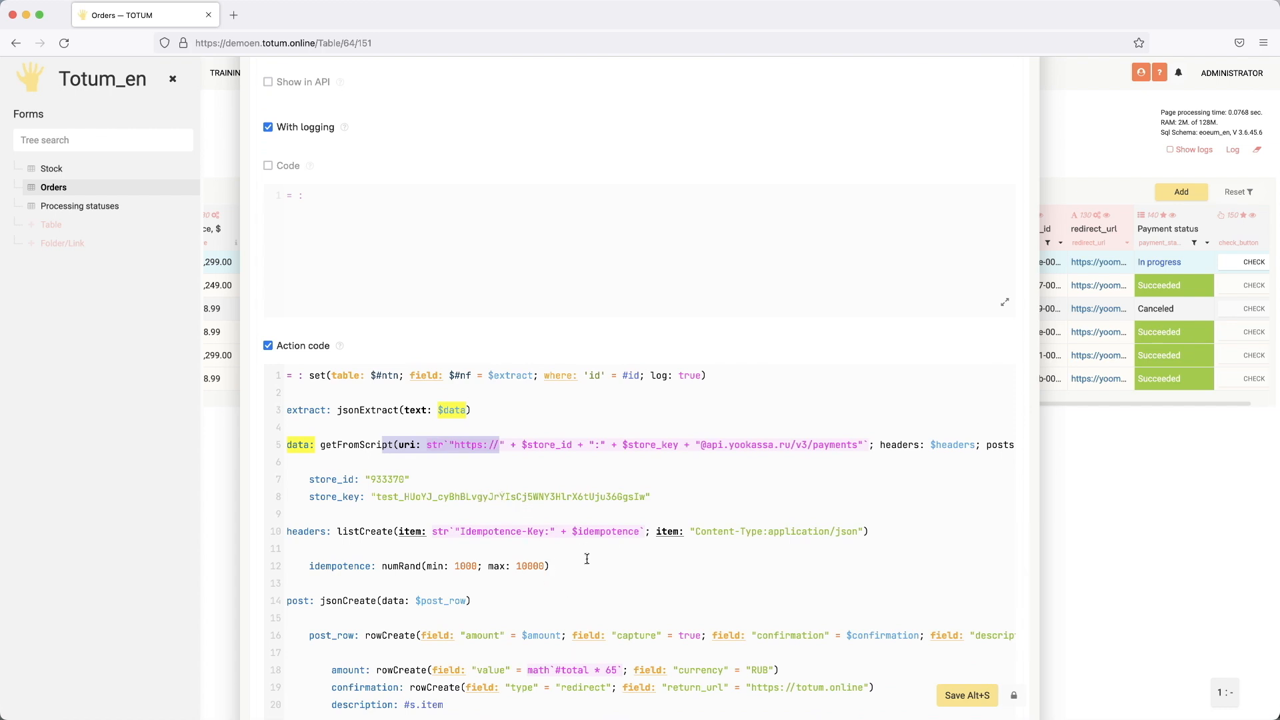
scroll(578, 565, down, 2)
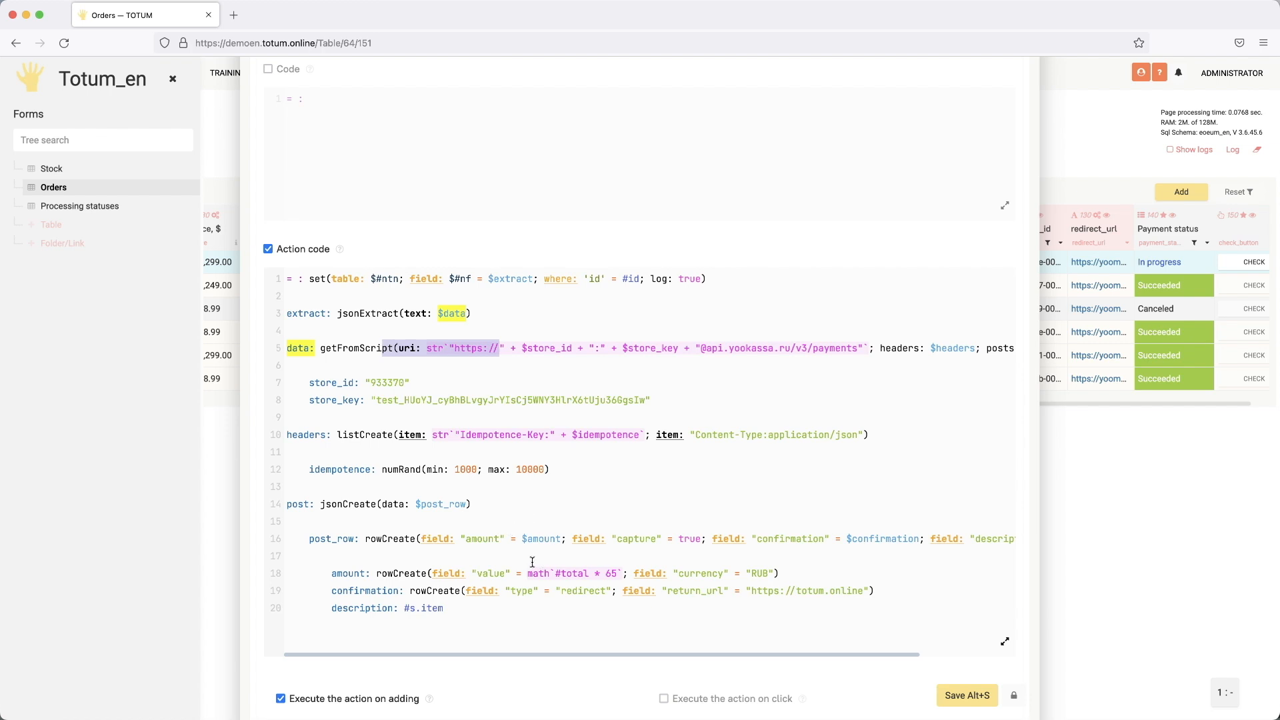
click(1007, 696)
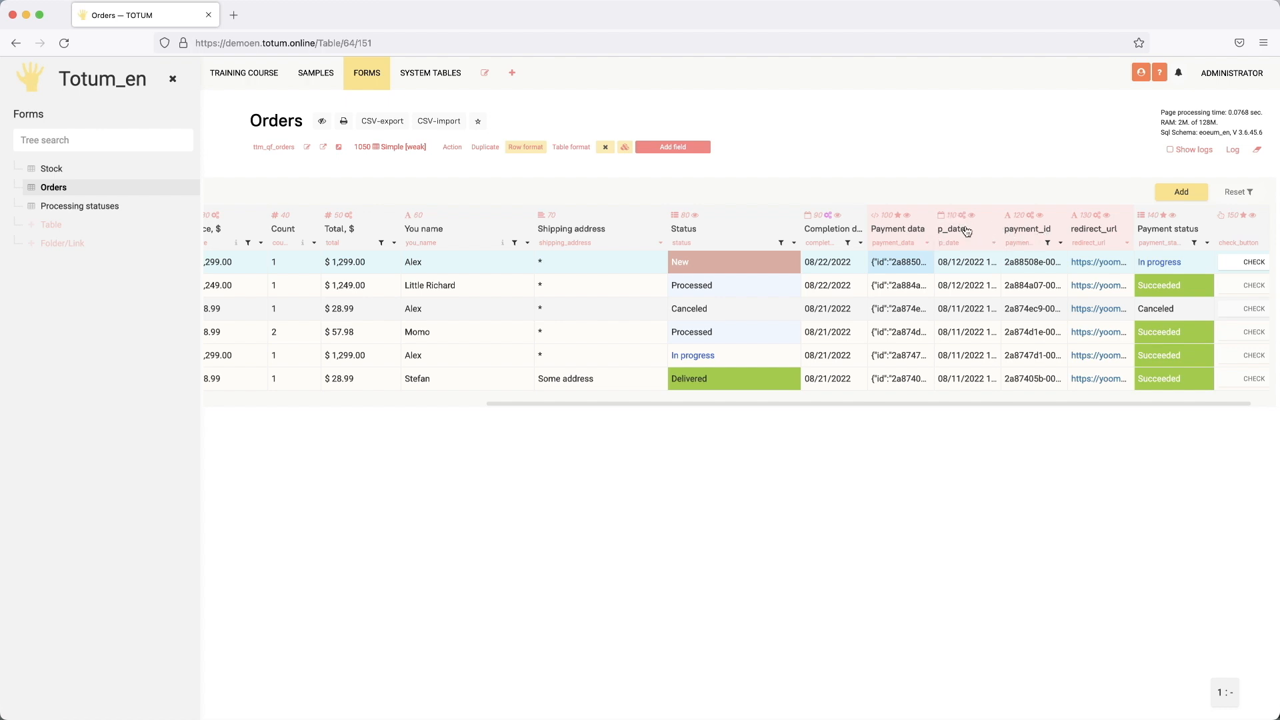
click(1038, 264)
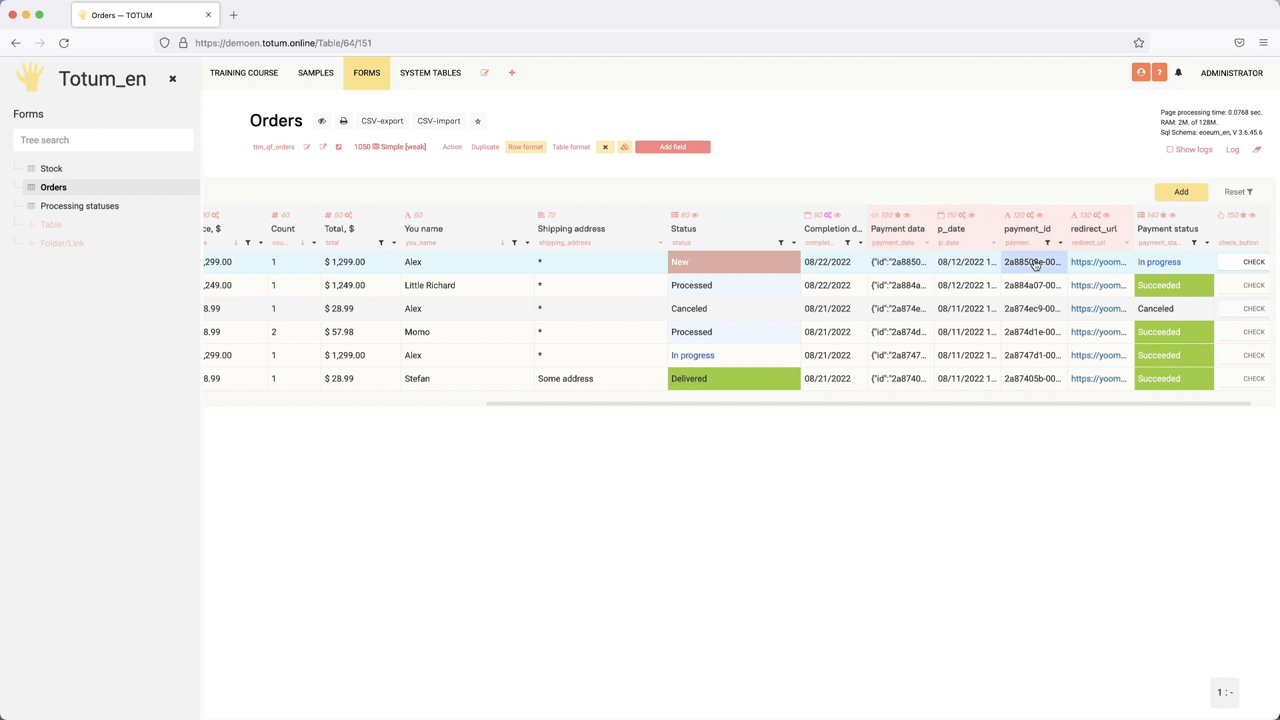
double_click(914, 270)
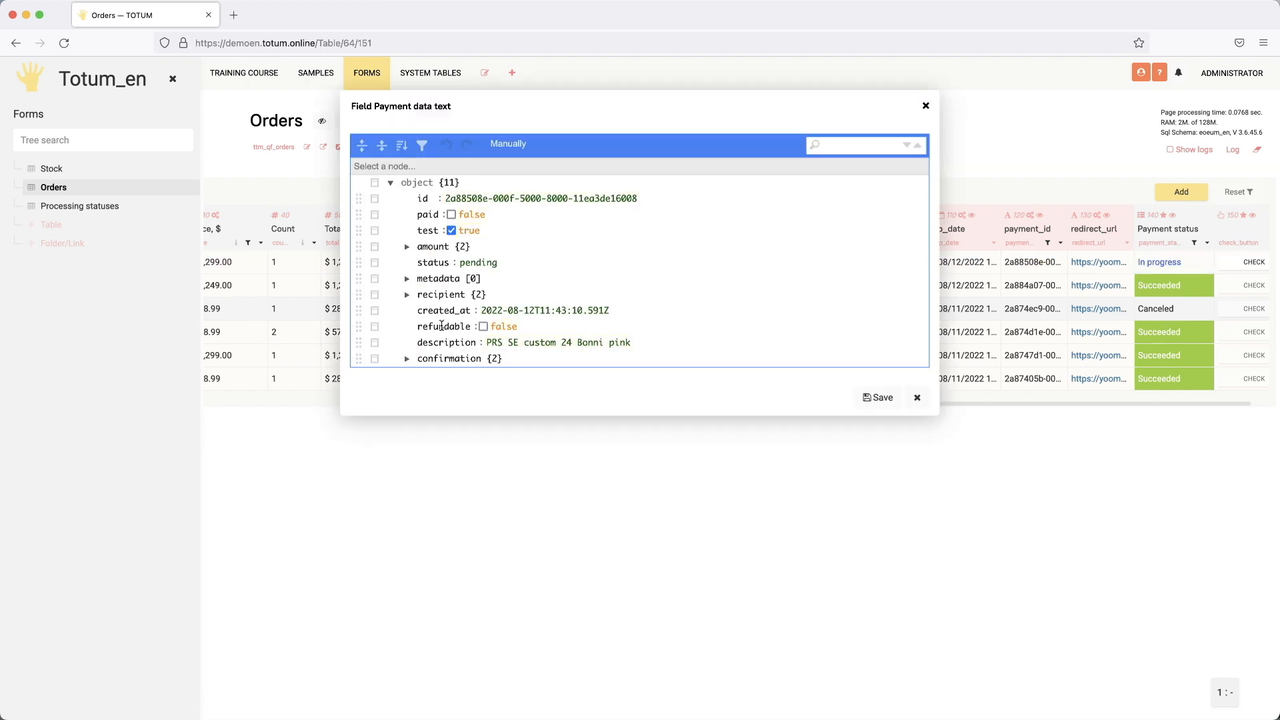
click(423, 199)
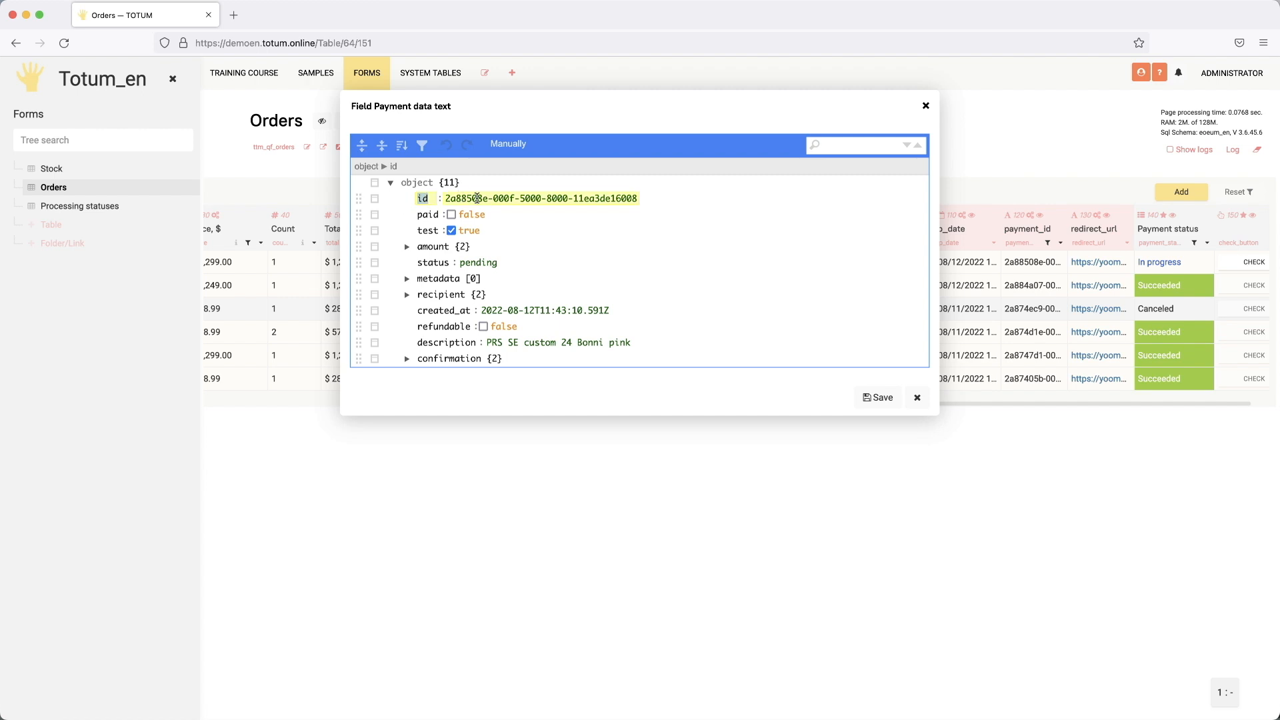
click(917, 398)
click(1061, 243)
click(1029, 306)
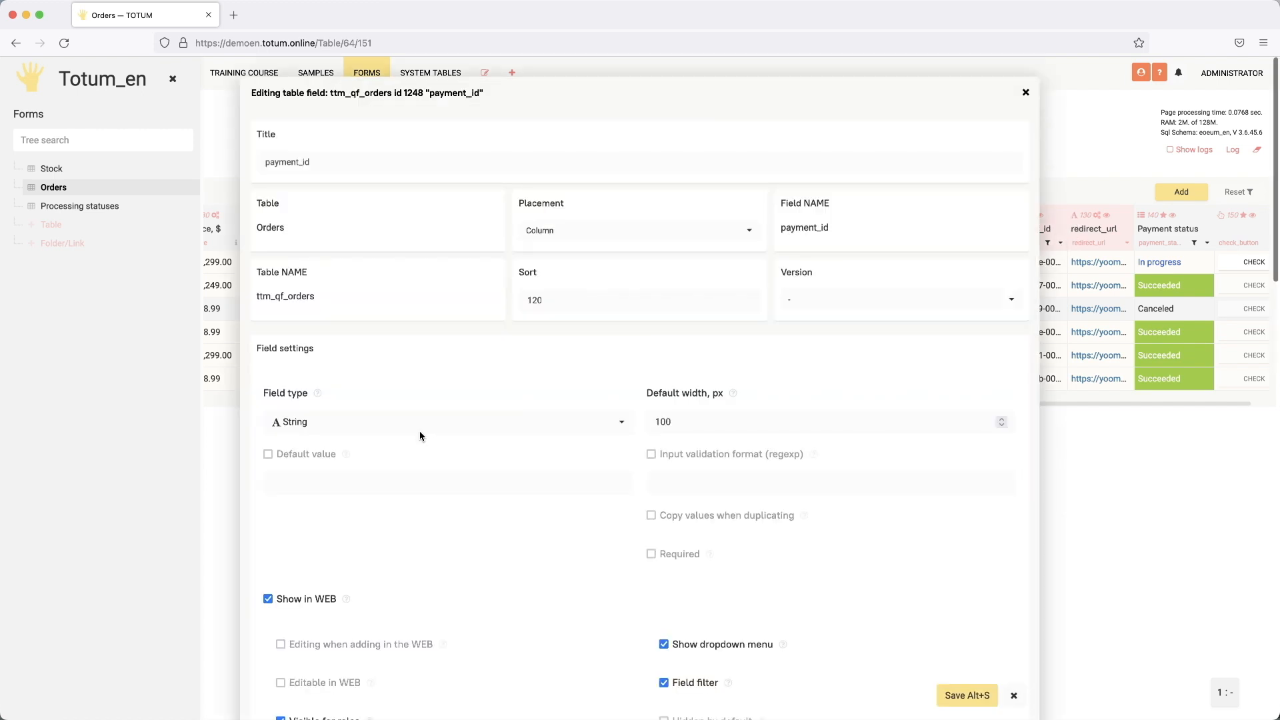
scroll(421, 437, down, 12)
drag(311, 314, 372, 314)
click(1011, 693)
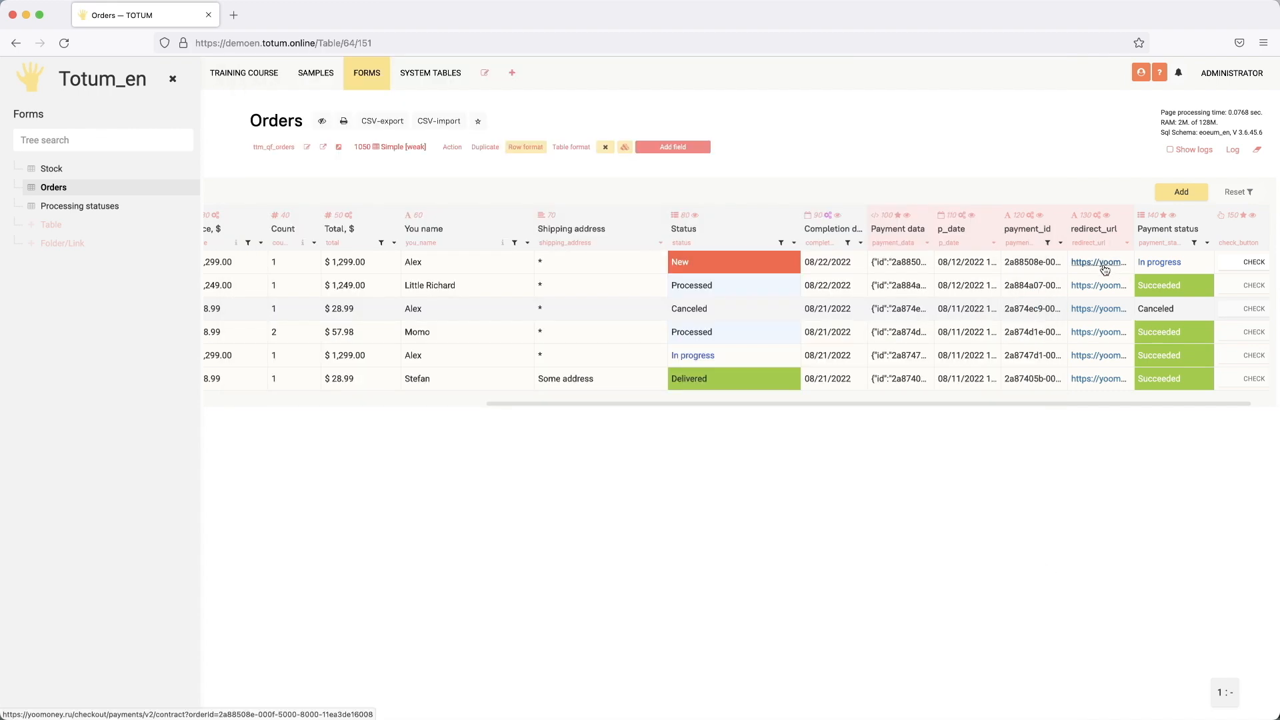
click(1106, 270)
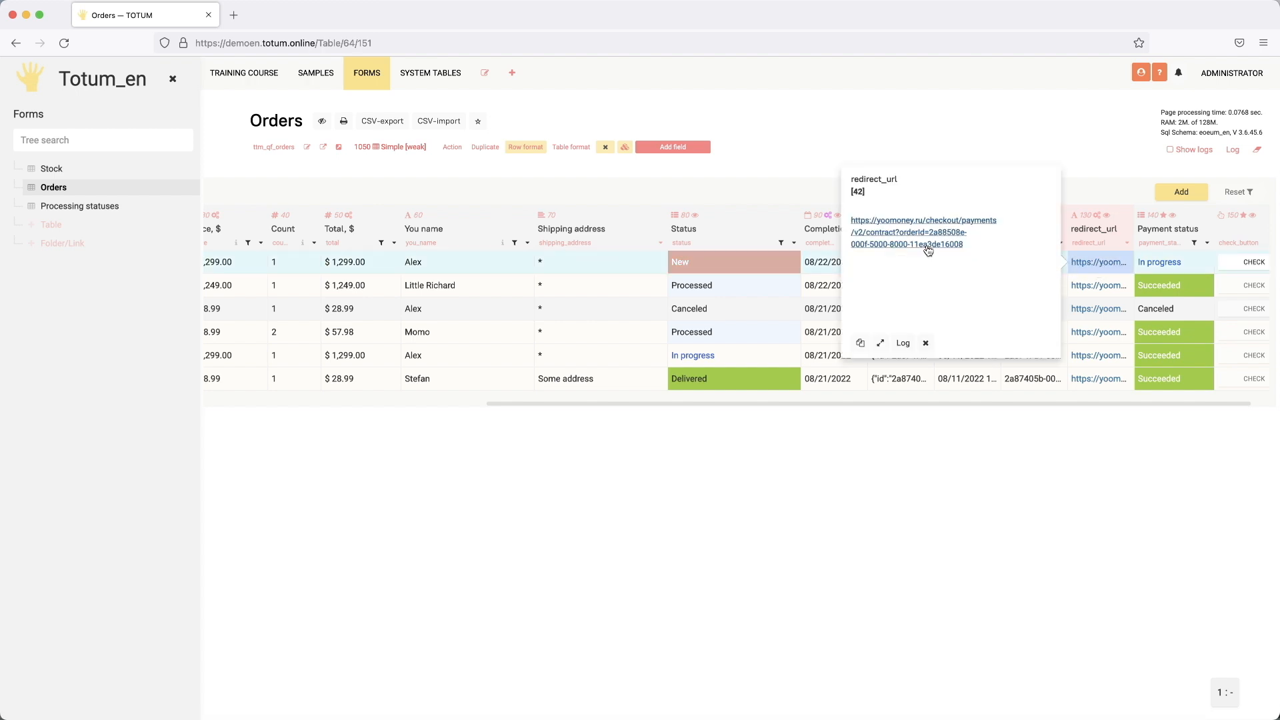
click(1114, 151)
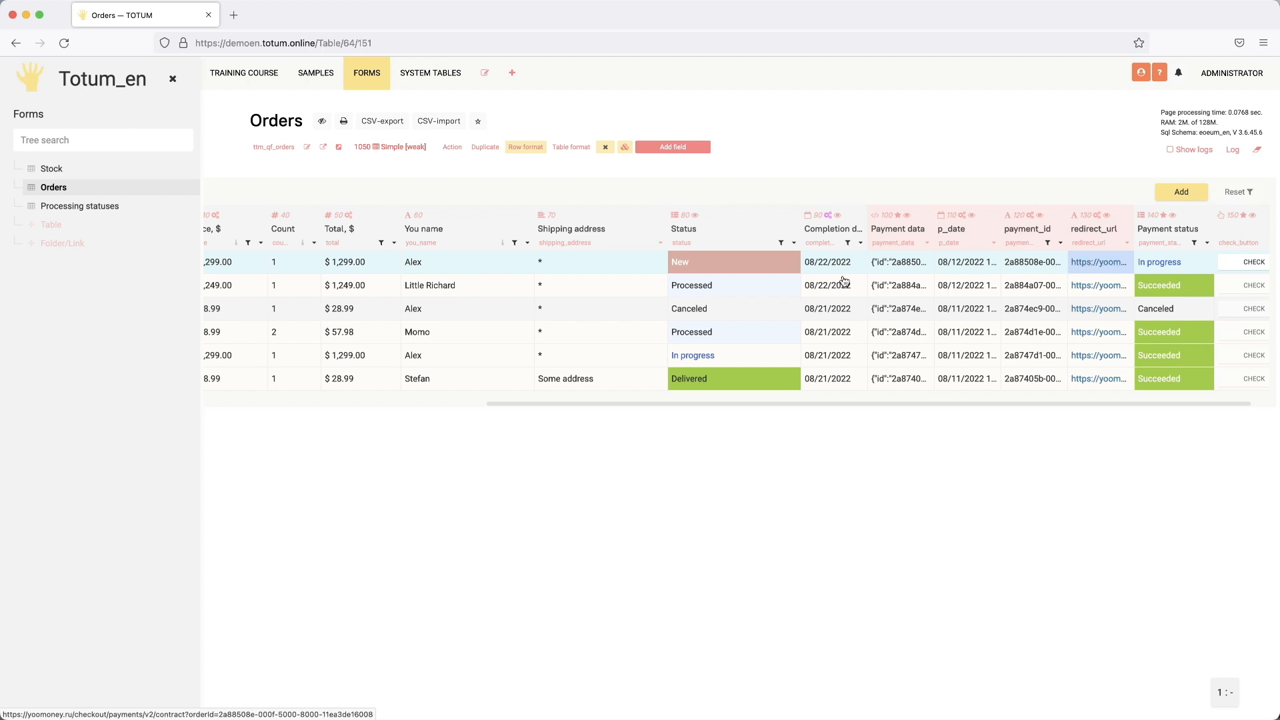
Step: Open the Orders form's parameters to edit its 'Totum-code when saved'
click(625, 146)
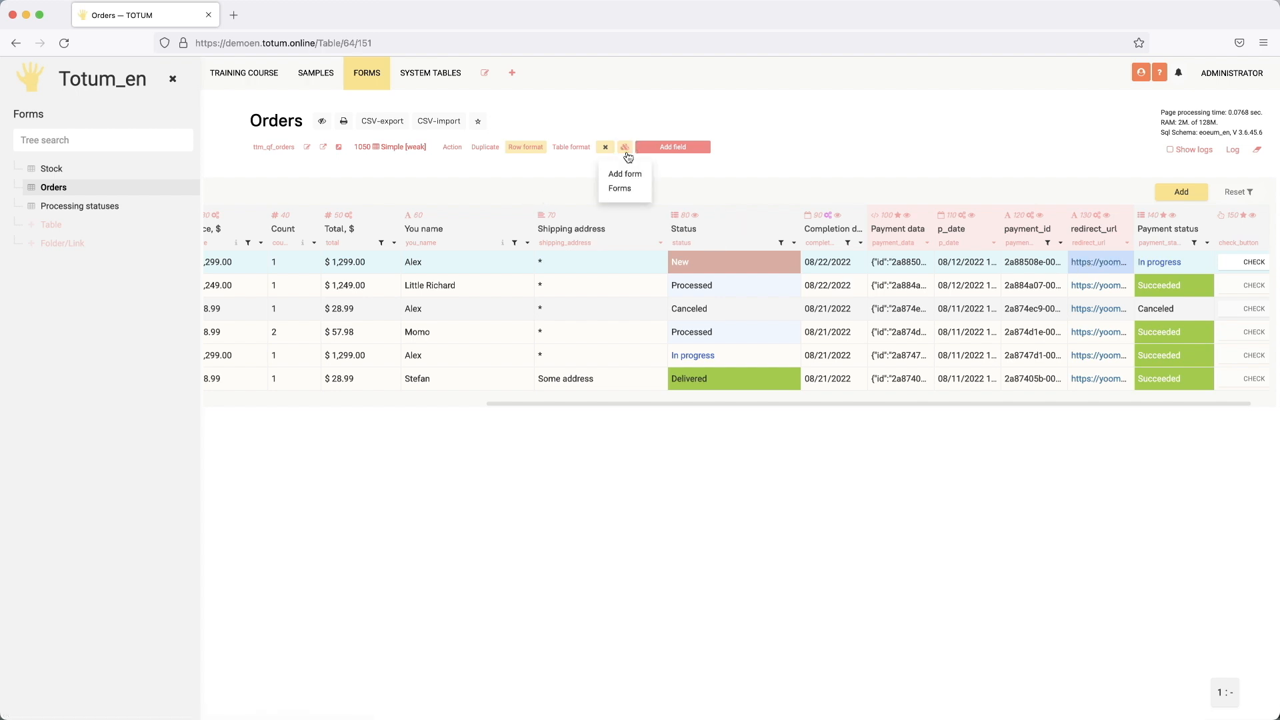
click(626, 190)
click(942, 242)
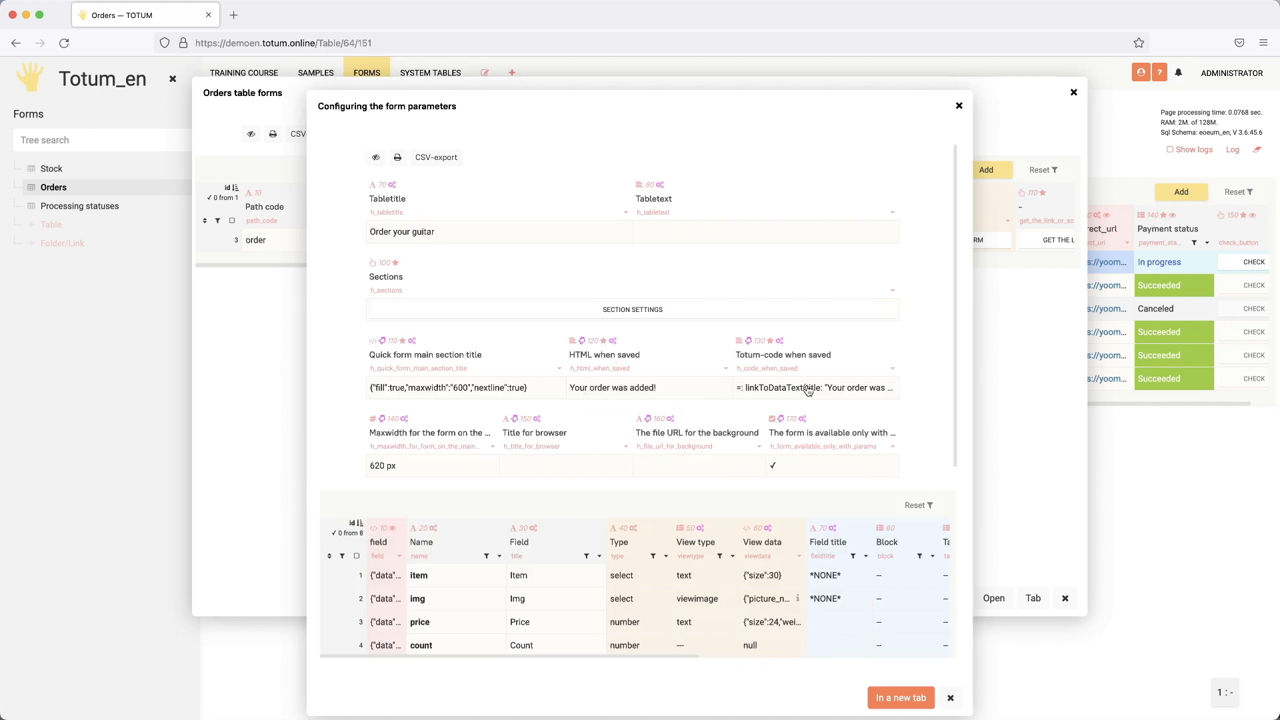
click(808, 386)
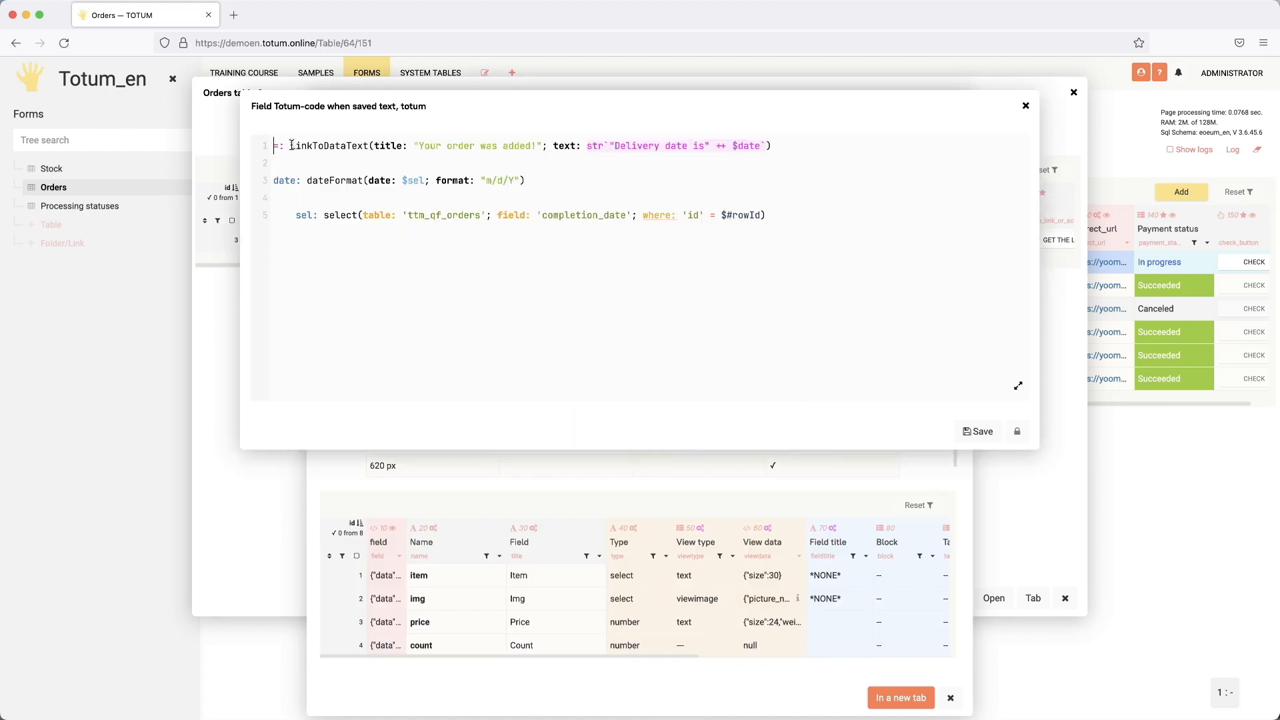
Step: Replace linkToDataText with linkToScript(uri: $sel; target: "self"), dropping the post and title parameters
drag(292, 145, 777, 145)
text(linkt)
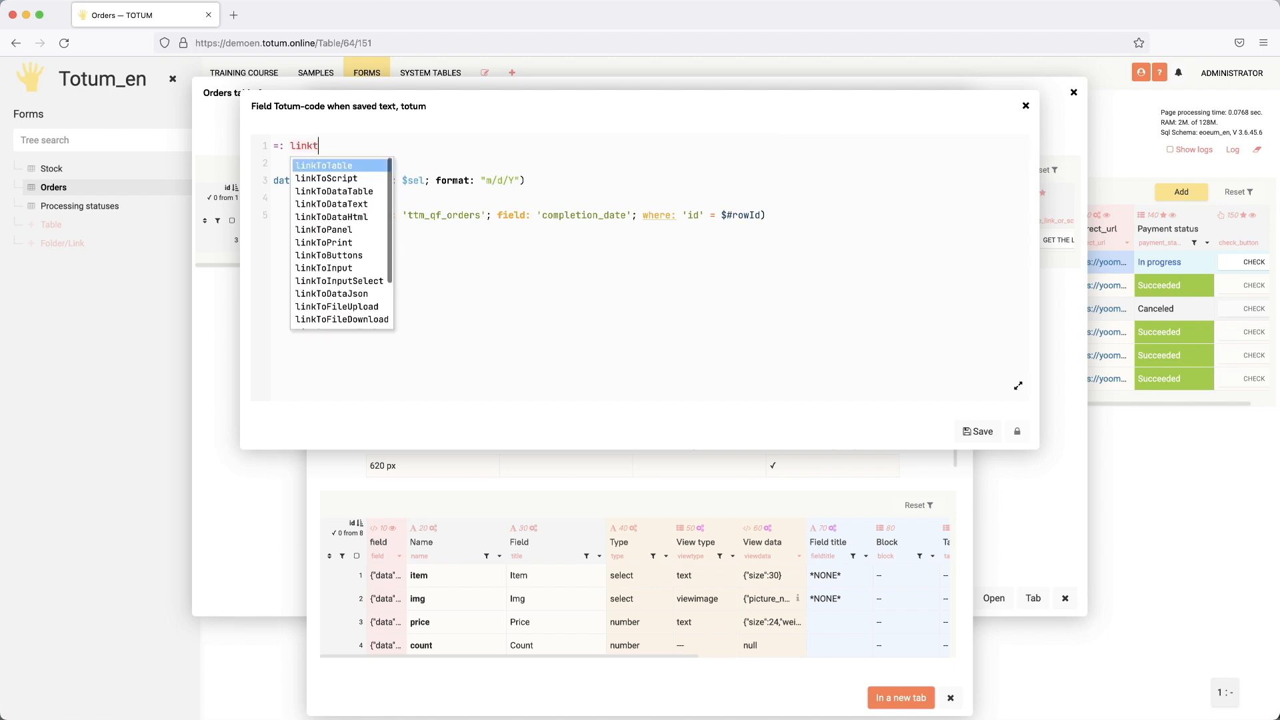
key(Down)
key(Return)
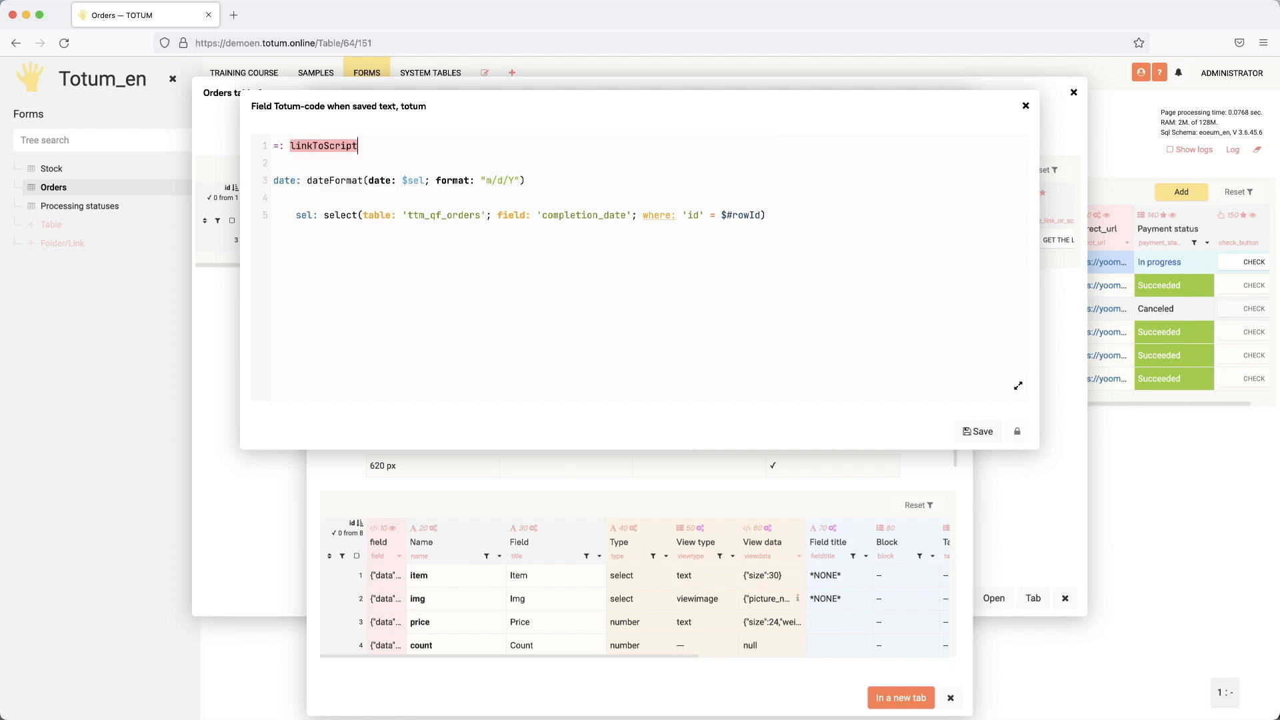
text(()
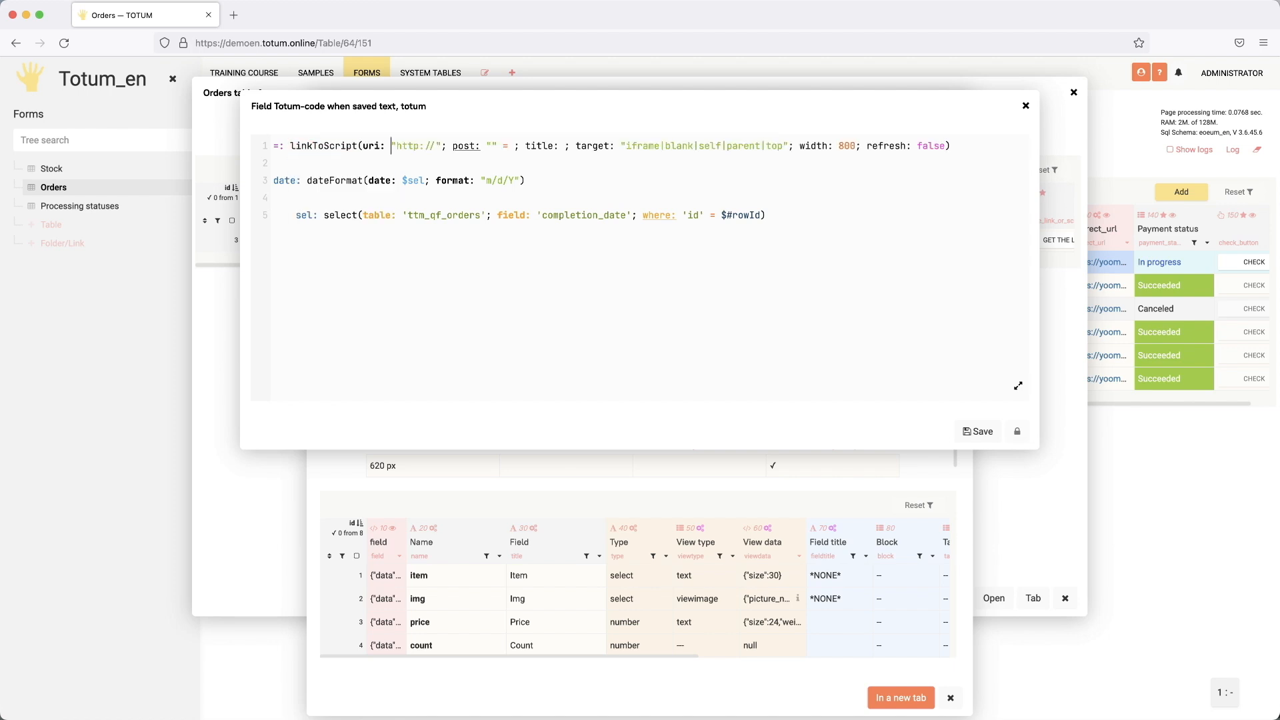
drag(392, 145, 443, 143)
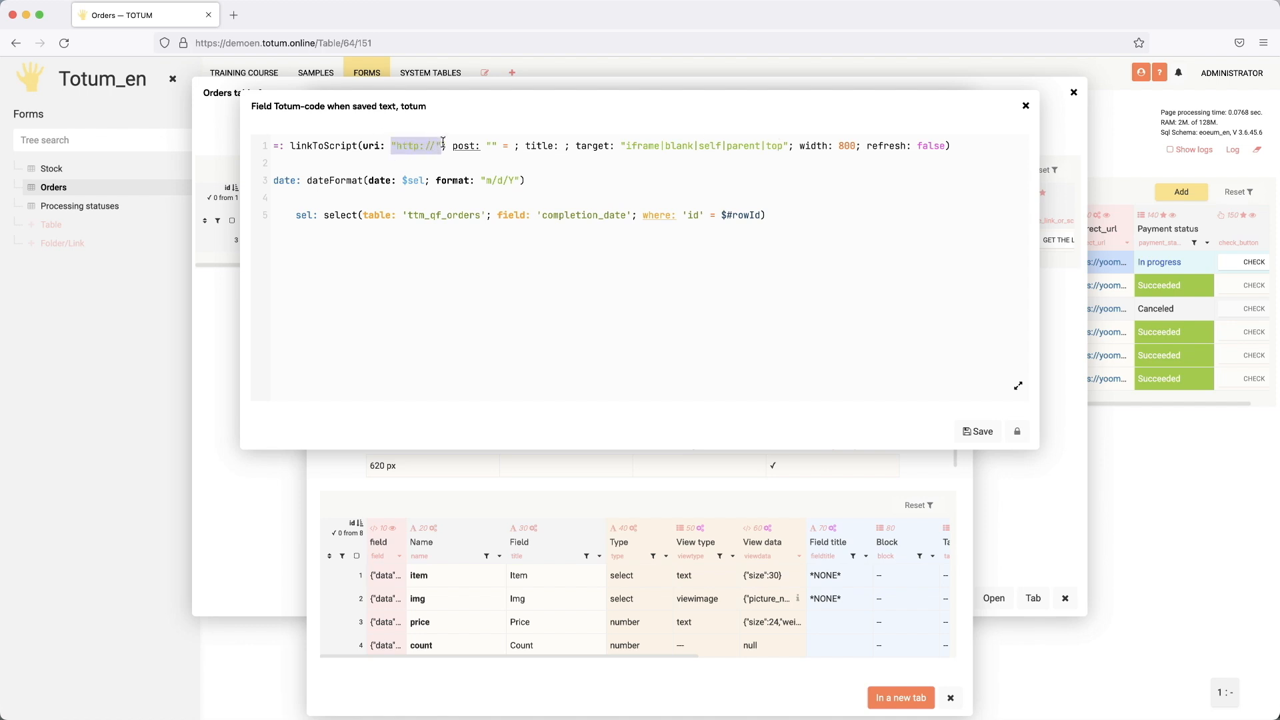
text($)
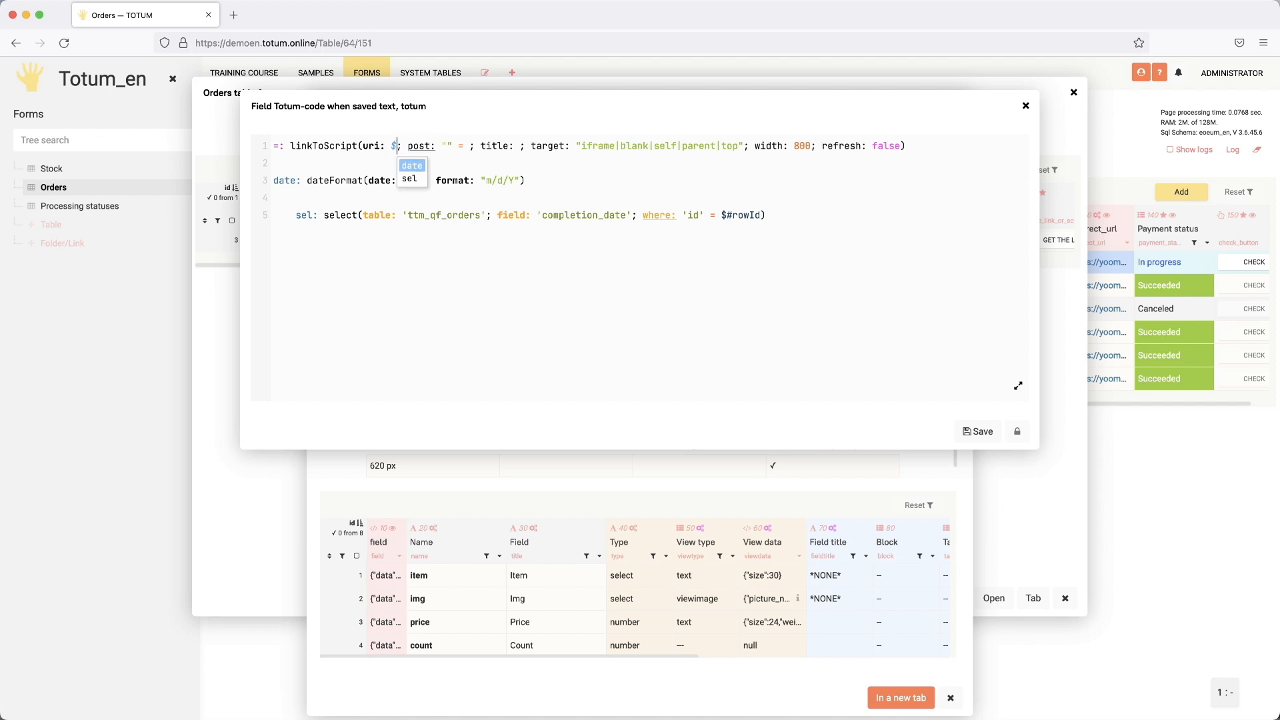
key(Down)
key(Return)
drag(414, 146, 465, 146)
key(BackSpace)
key(BackSpace)
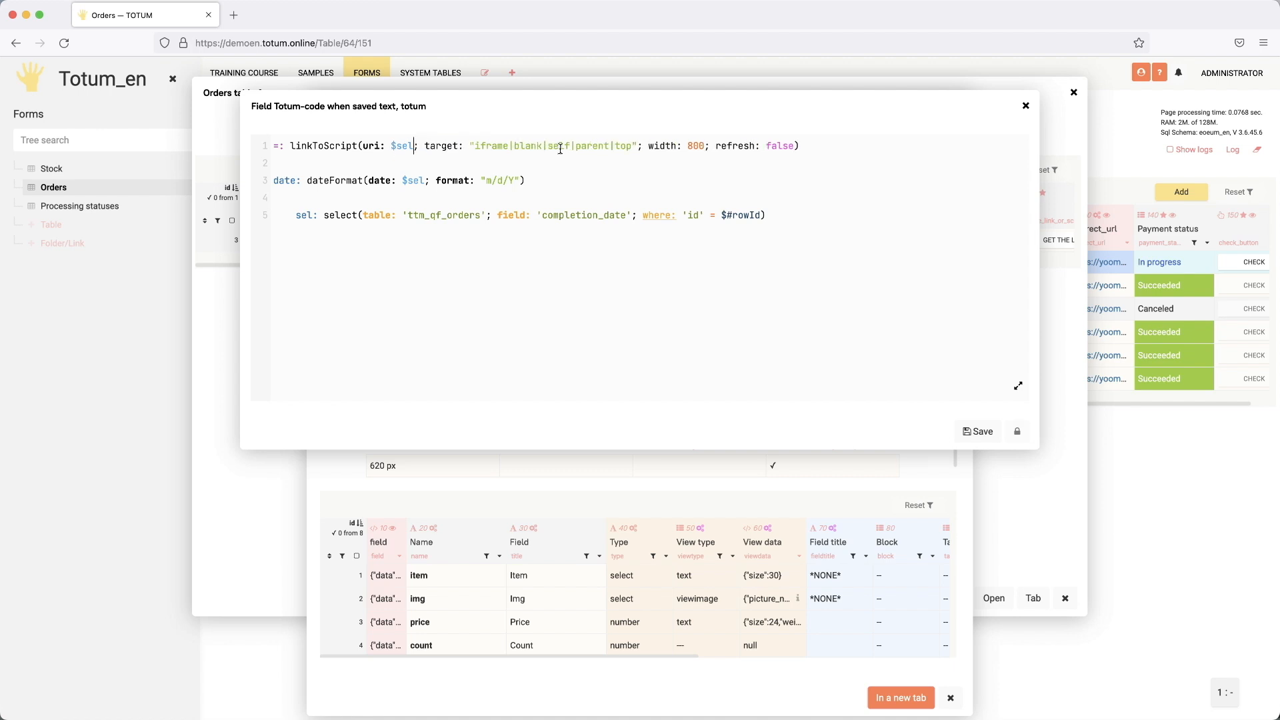
drag(549, 146, 664, 146)
key(BackSpace)
key(BackSpace)
key(BackSpace)
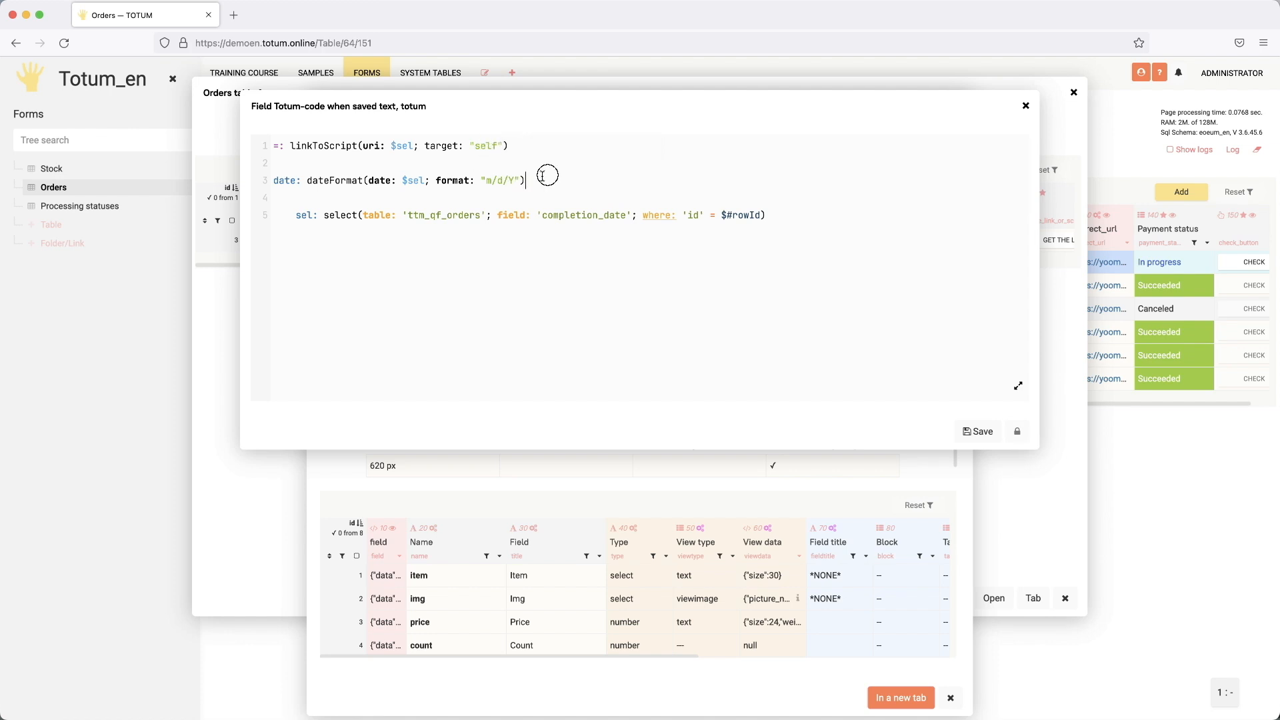
Step: Remove the dateFormat line, select redirect_url instead of completion_date, and save the code
drag(545, 175, 242, 180)
key(BackSpace)
key(BackSpace)
key(BackSpace)
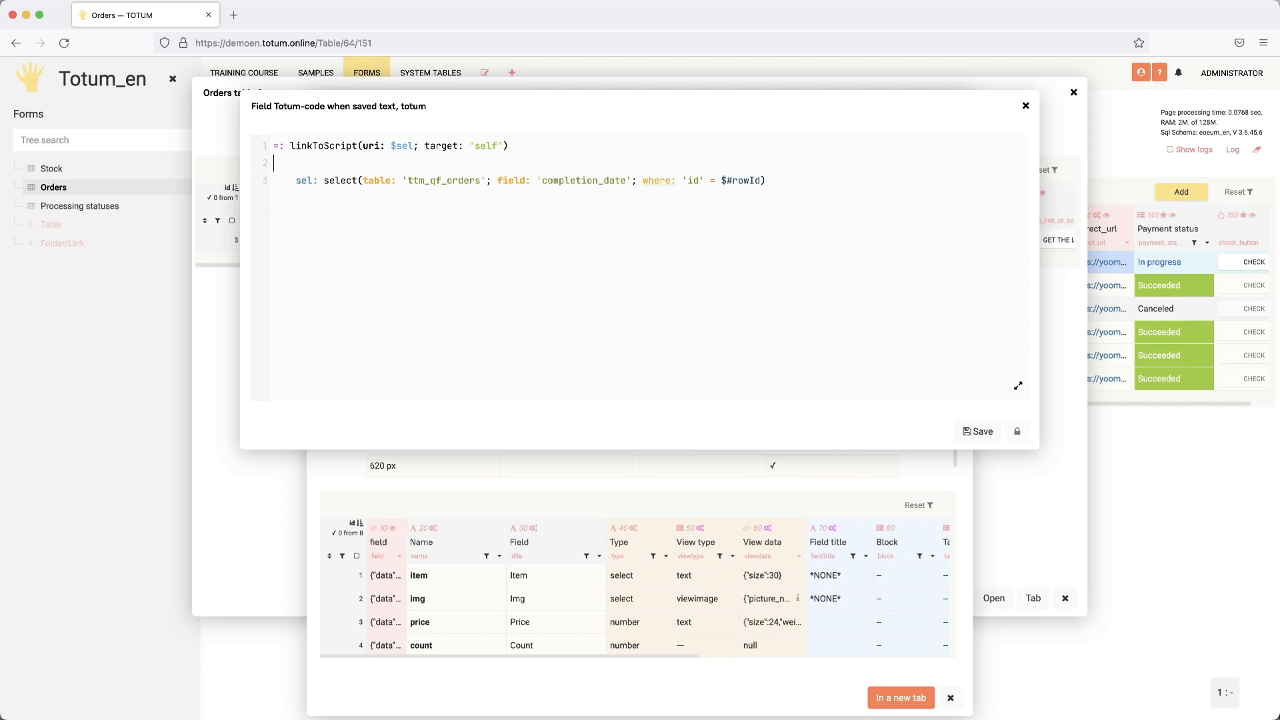
double_click(581, 180)
key(BackSpace)
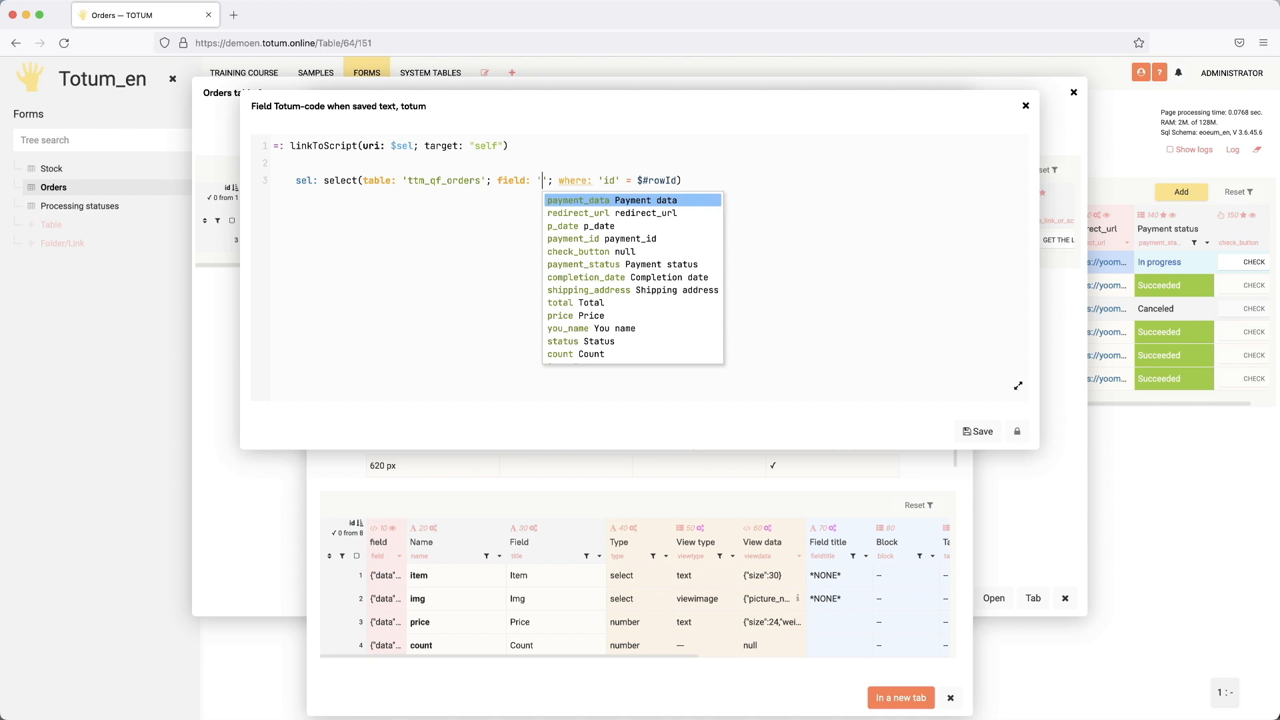
key(Down)
key(Return)
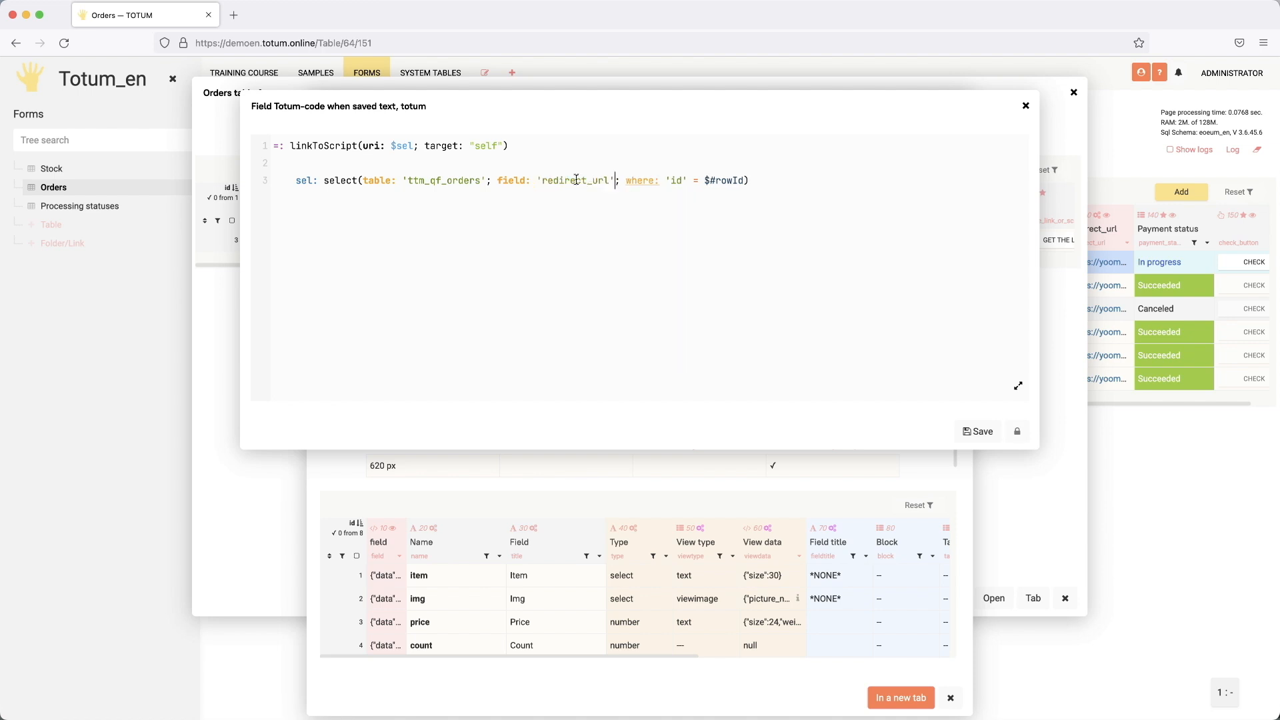
click(975, 431)
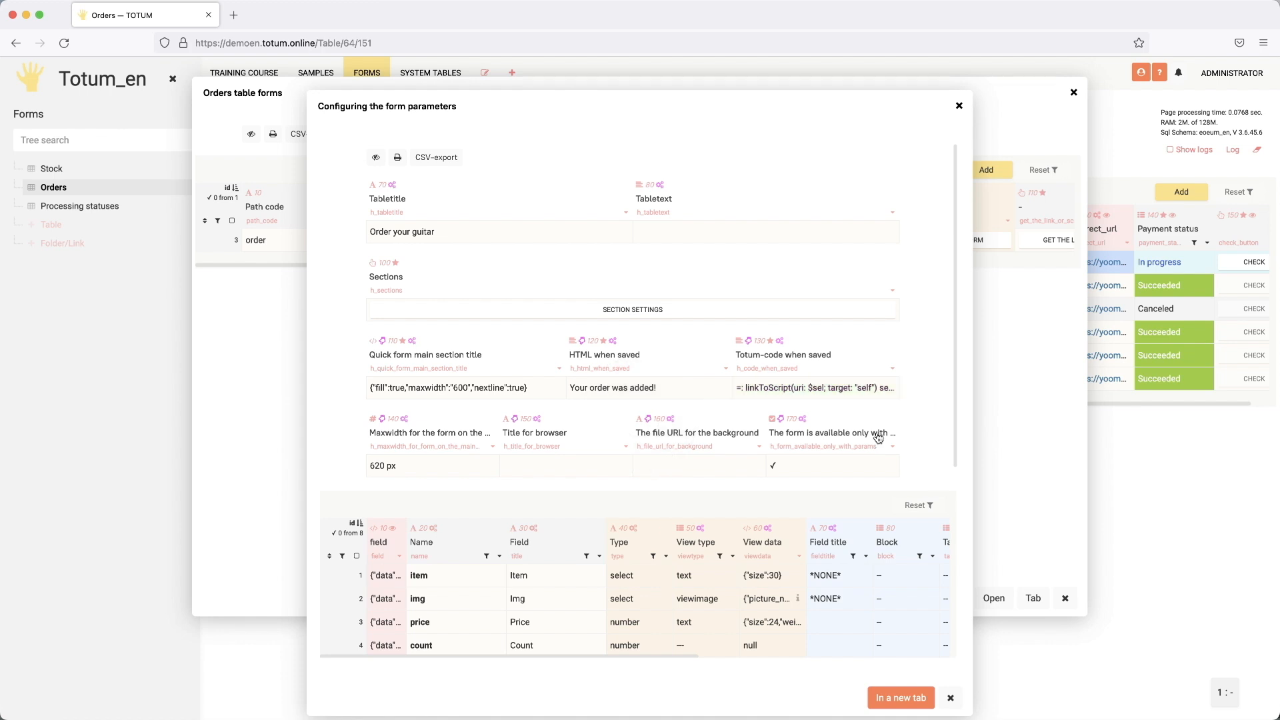
Step: In a duplicated tab, open the Stock table's order form for the Bonni pink guitar
right_click(155, 15)
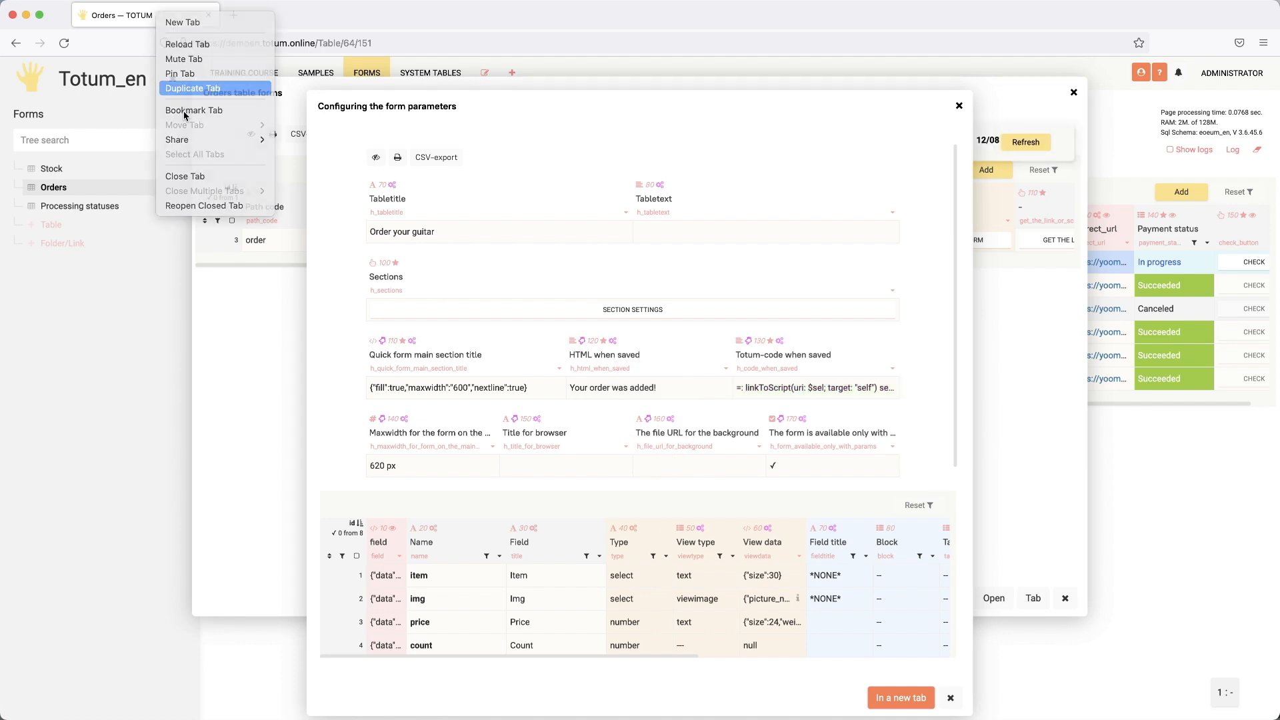
click(200, 86)
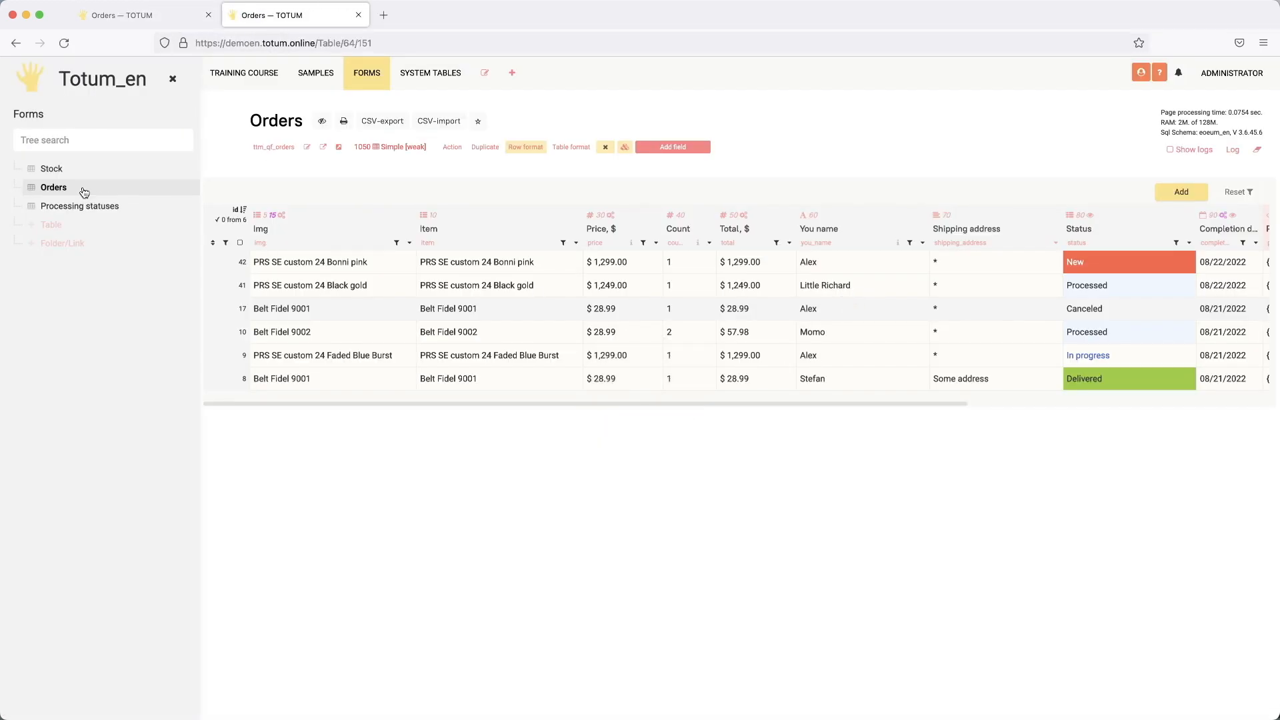
click(79, 190)
click(634, 267)
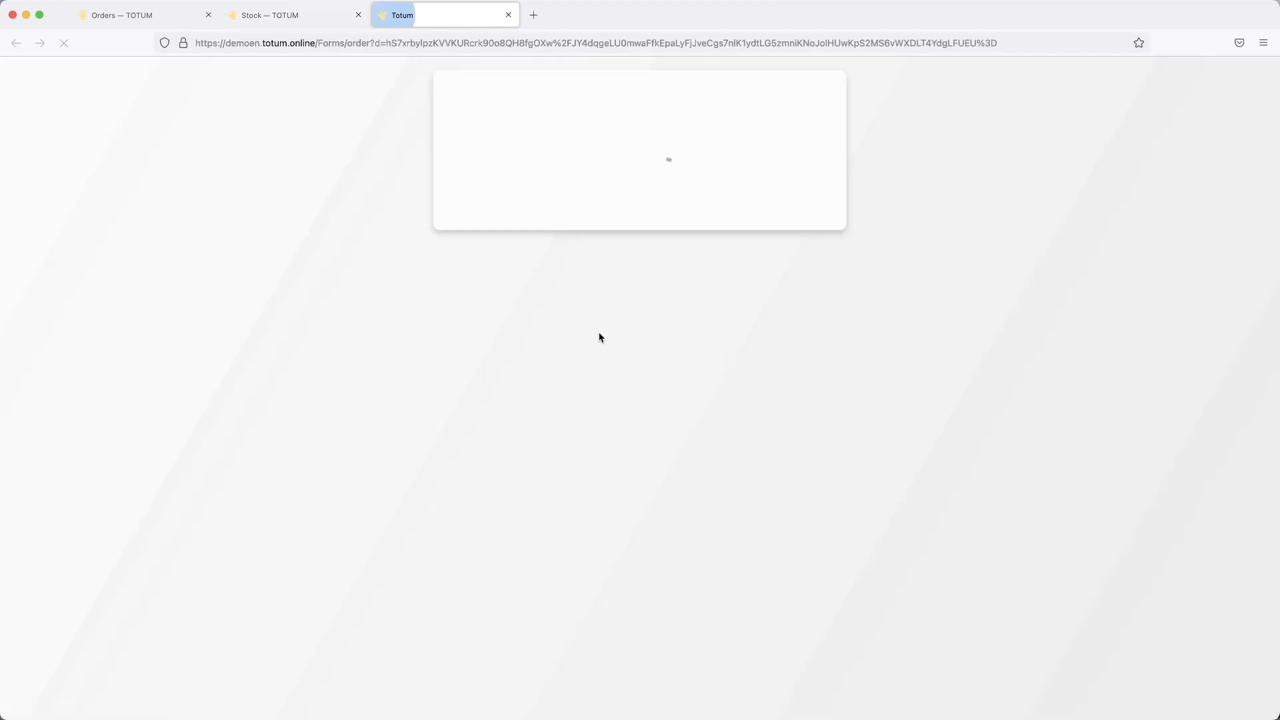
Step: Enter a customer name and shipping address, then submit the order form
scroll(633, 347, down, 5)
click(526, 450)
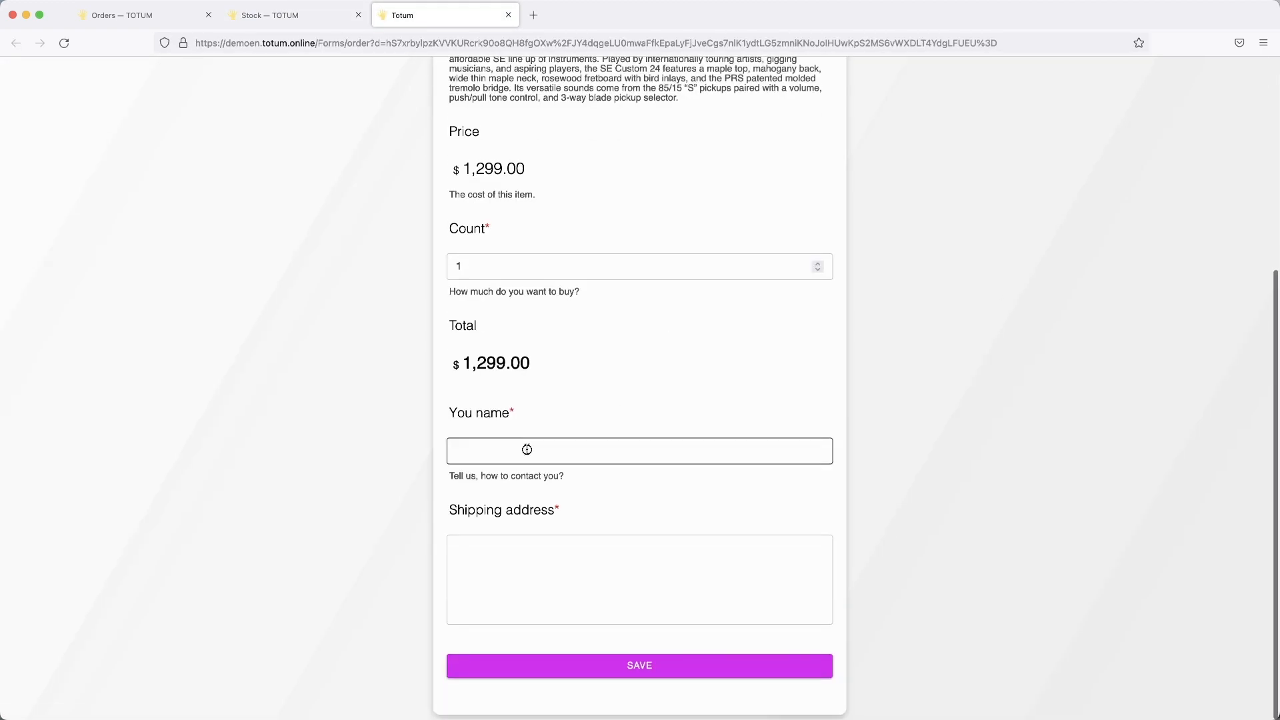
text(Alex)
click(516, 554)
text(*)
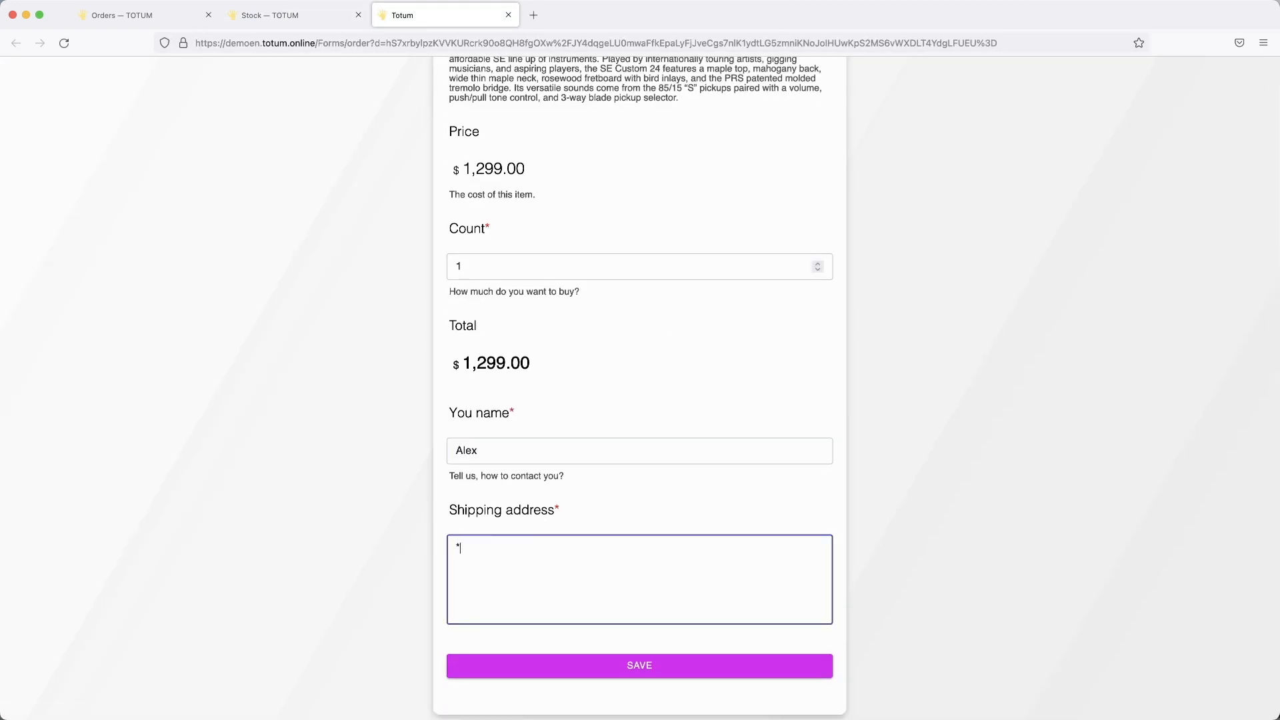
click(634, 665)
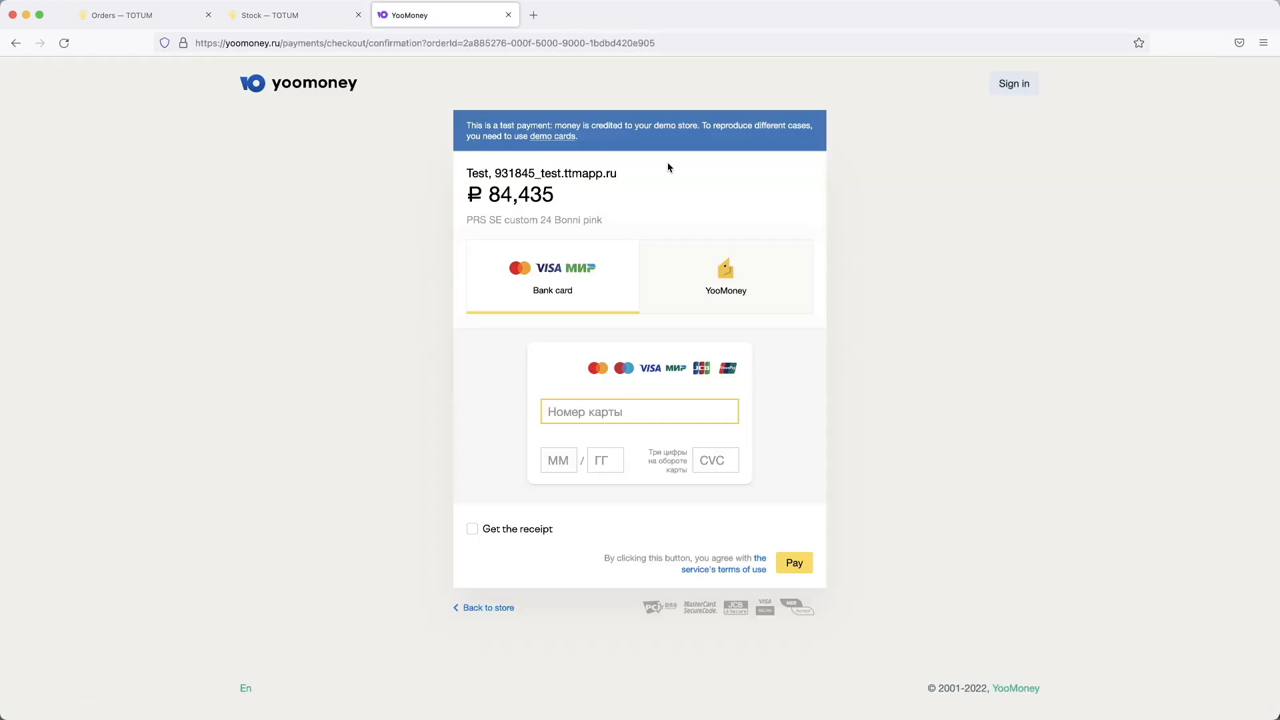
Step: Paste the demo card number and enter the card's expiry and CVC
drag(568, 200, 513, 198)
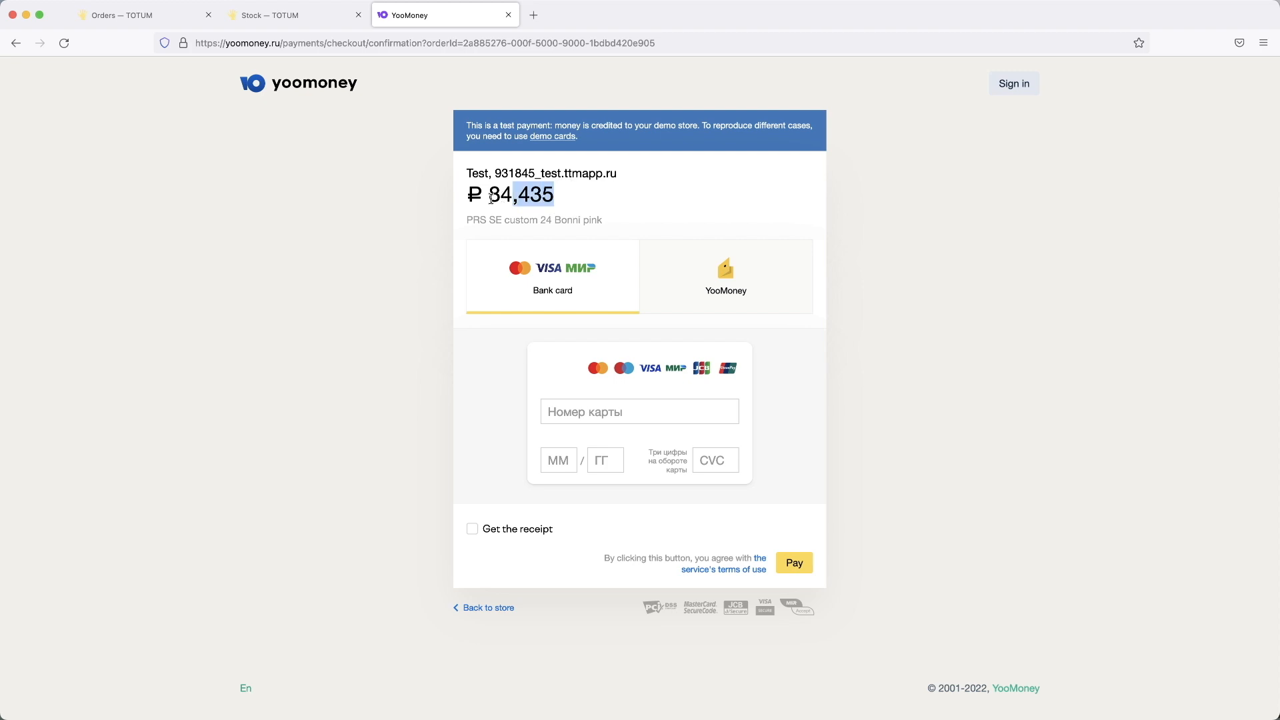
click(570, 193)
click(601, 411)
key(super+v)
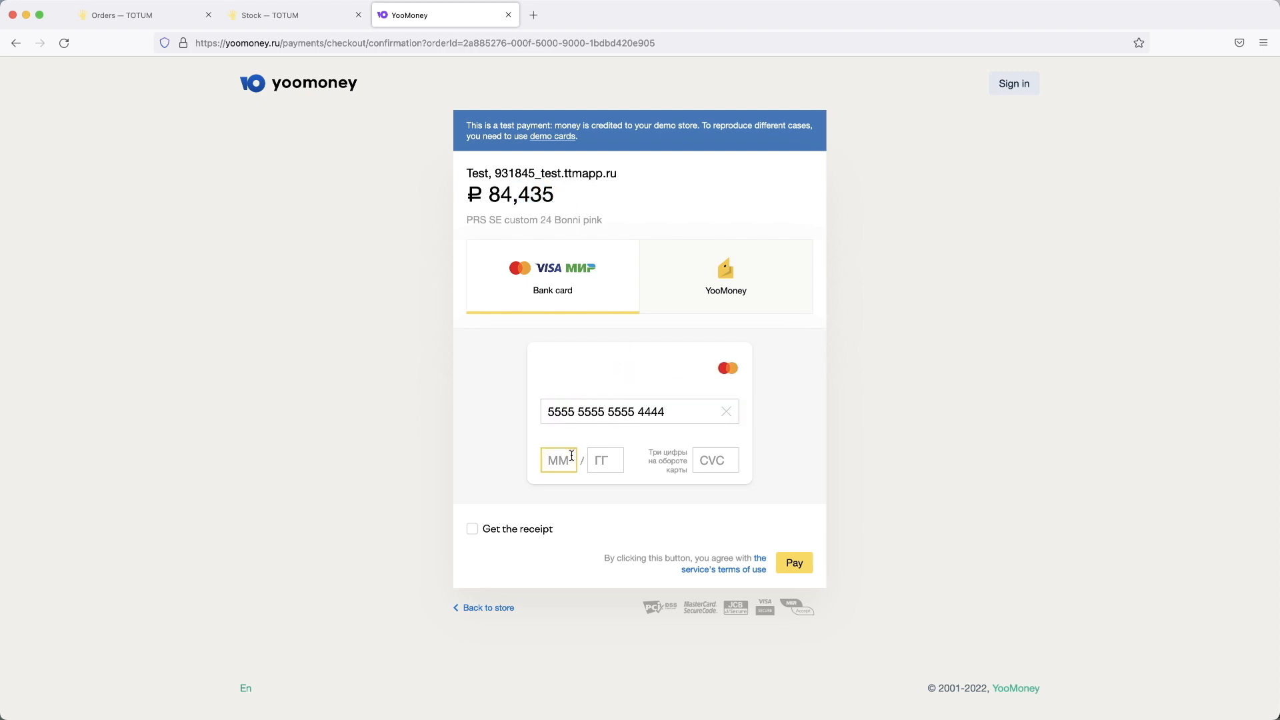
text(1022123)
Step: Pay the ₽84,435 order, go back to the store, and close the Totum site tab
click(792, 564)
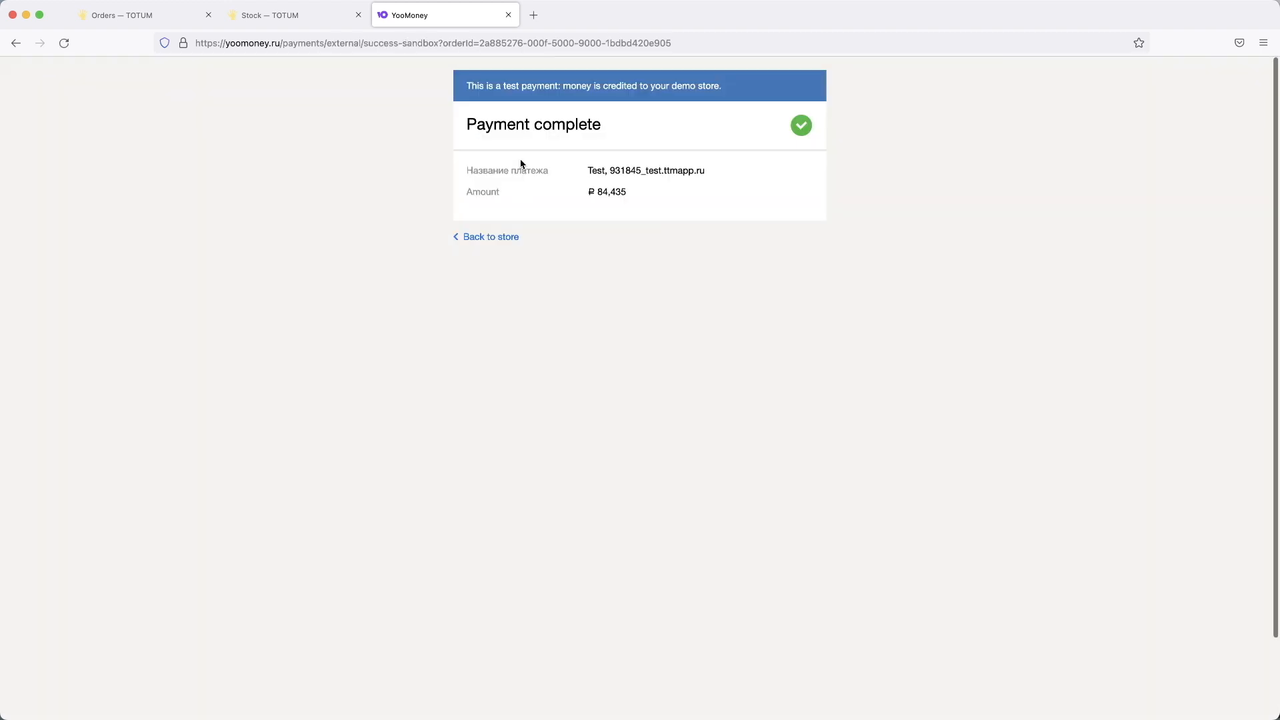
click(483, 243)
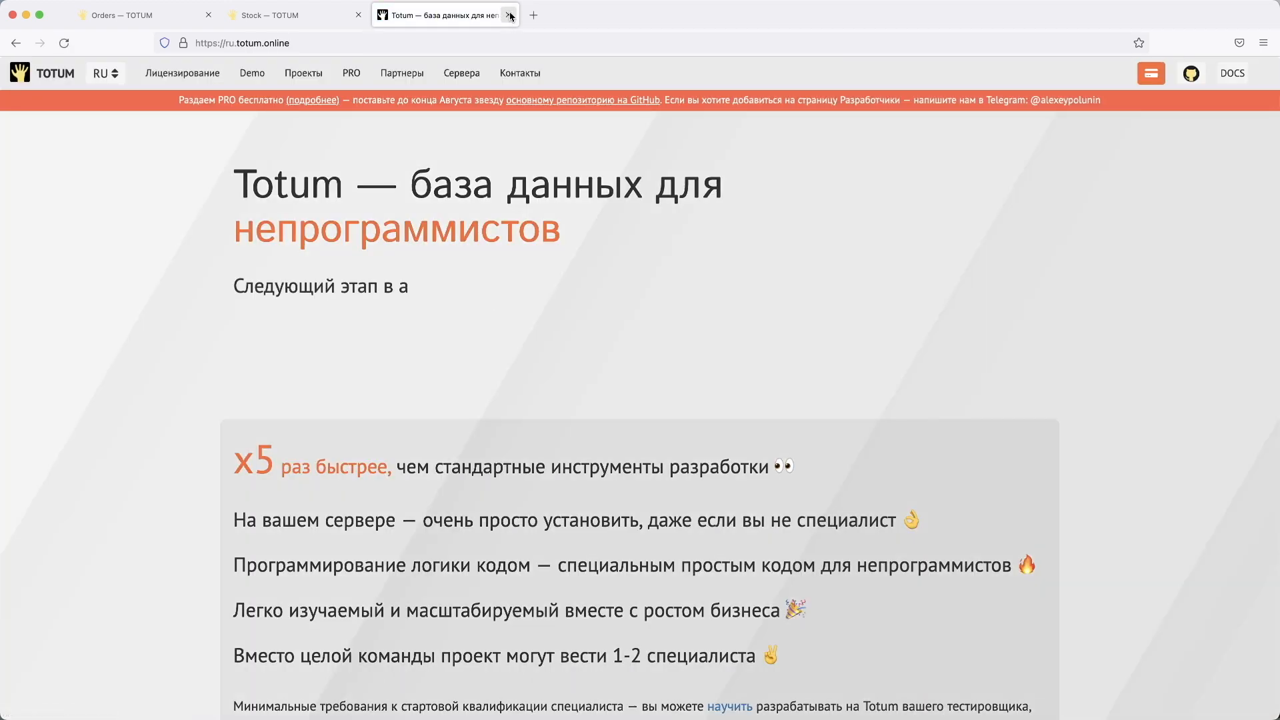
click(510, 16)
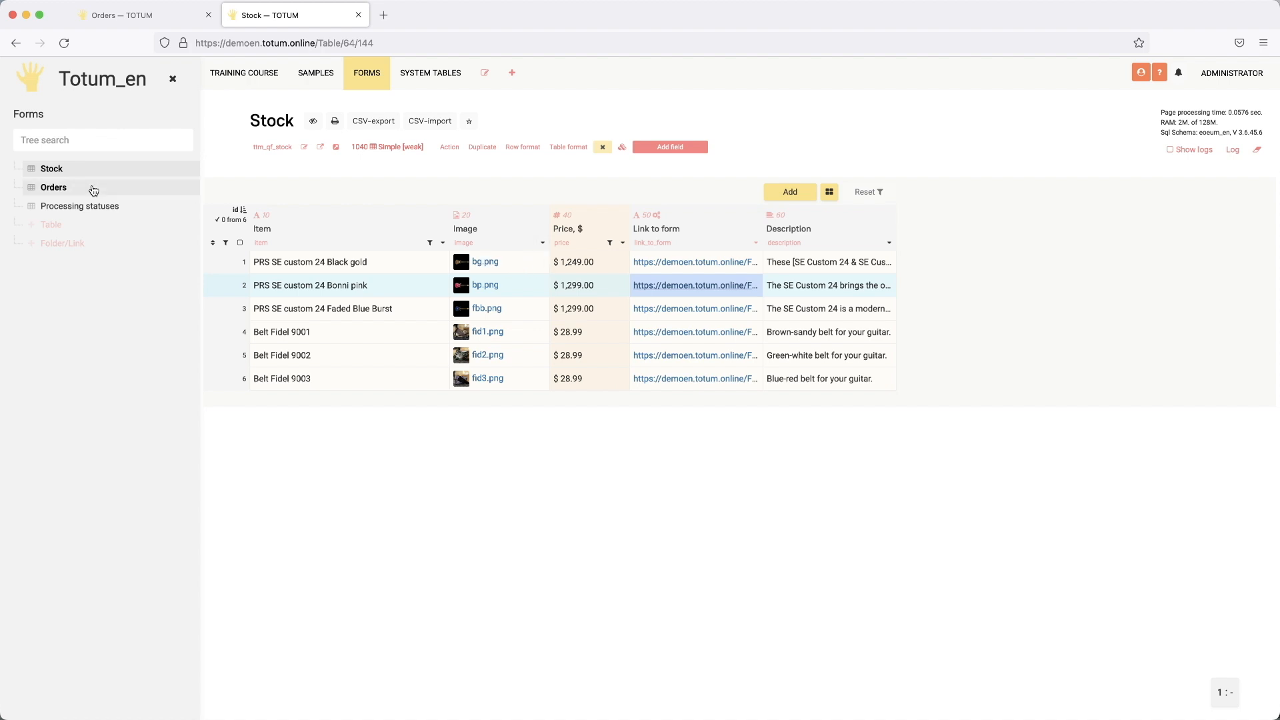
Step: Close the Stock tab and the form dialogs, then refresh the Orders table
click(358, 15)
click(959, 106)
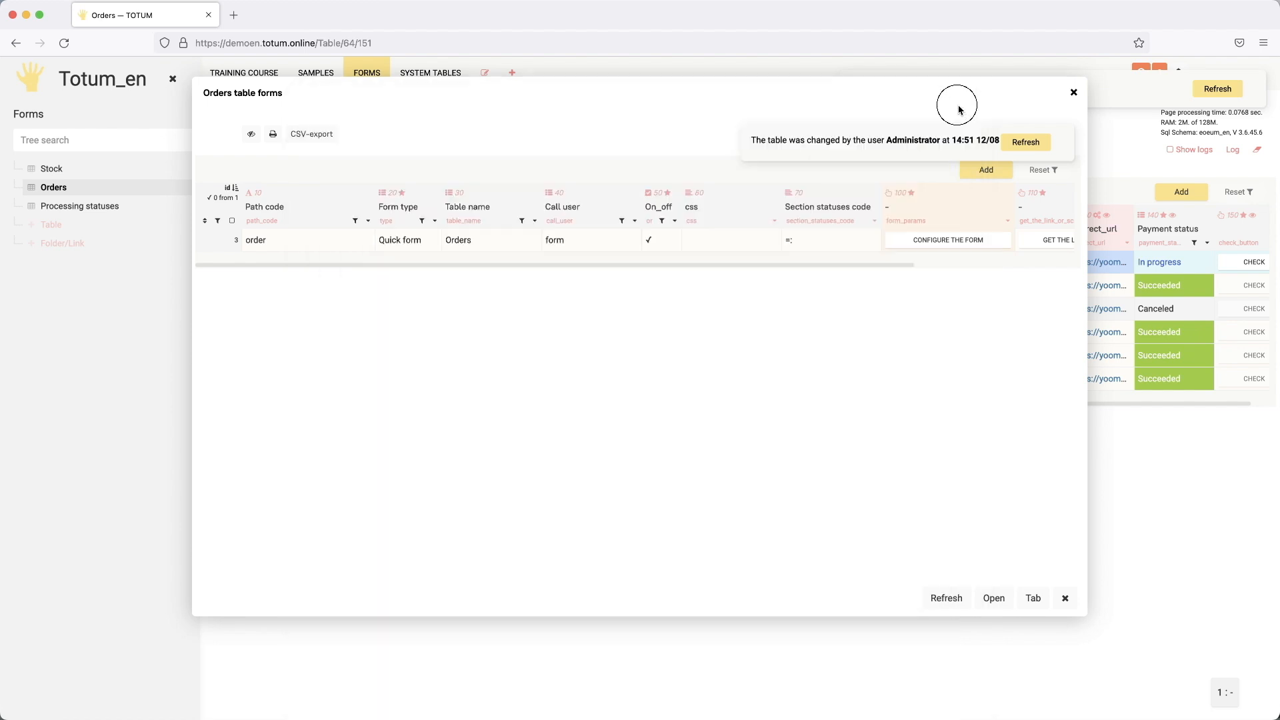
click(1074, 93)
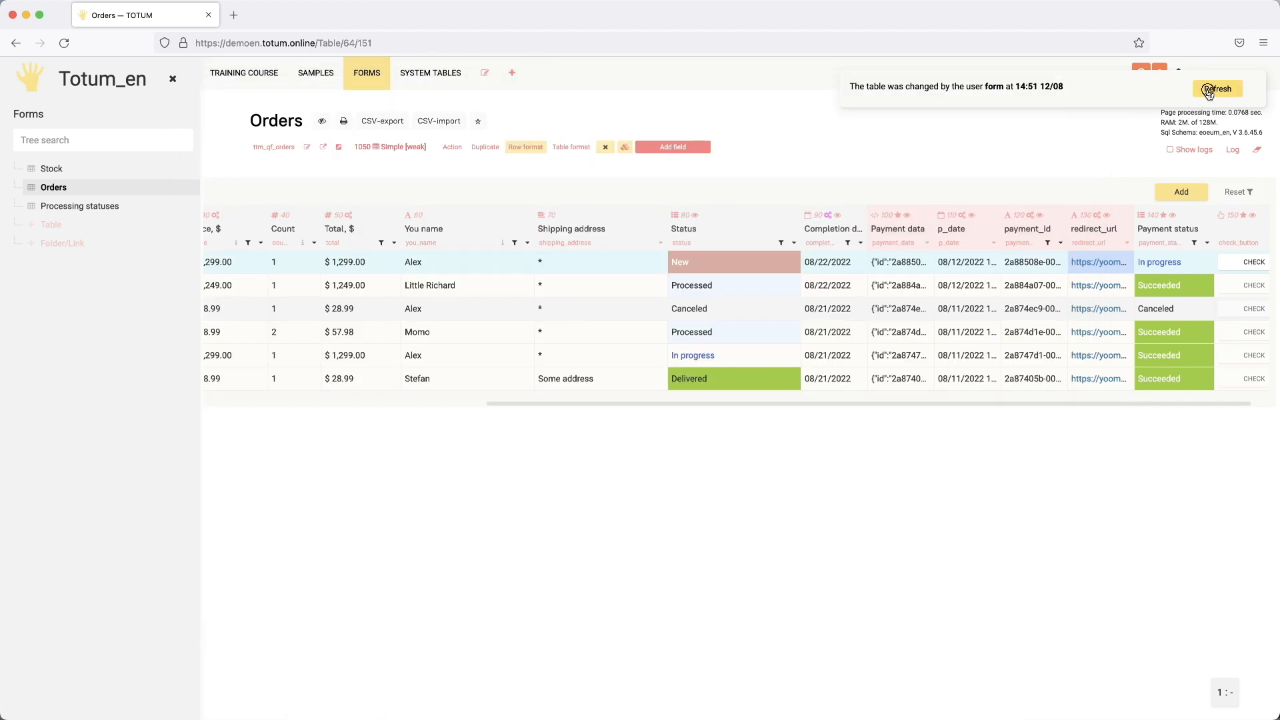
click(1210, 89)
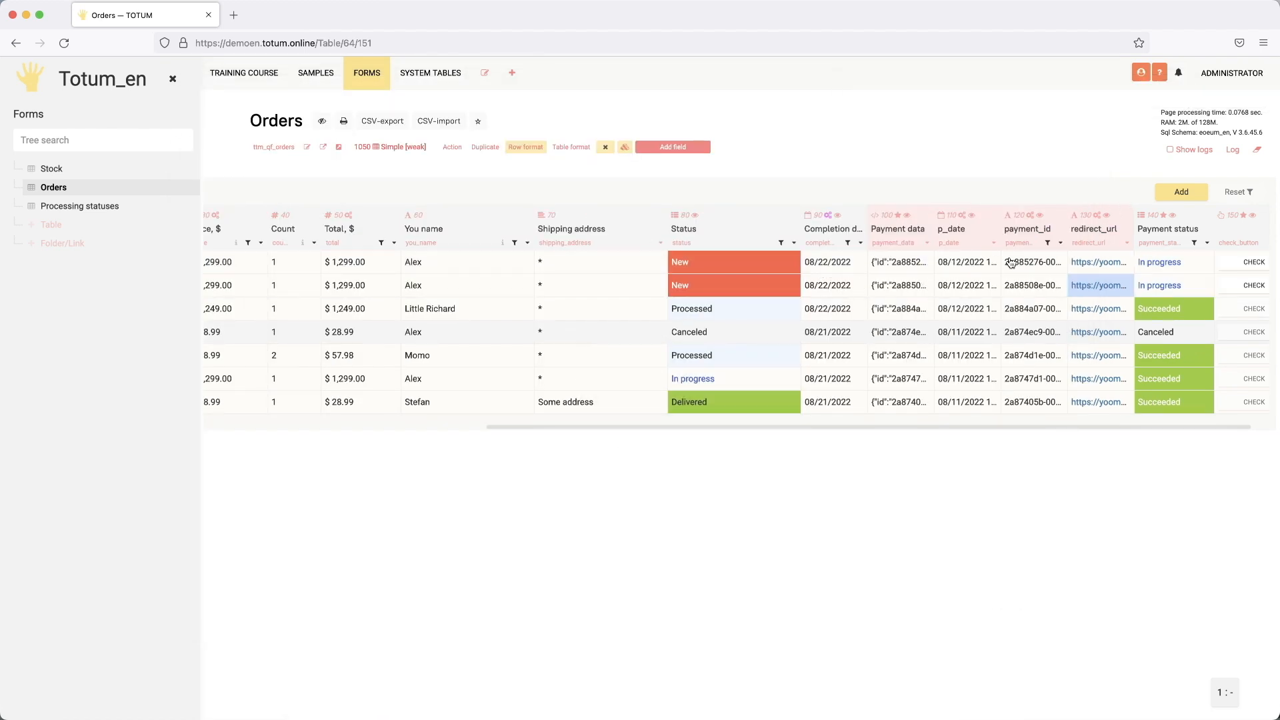
Step: Check the newest Bonni pink order's payment so it shows Succeeded and Processed
click(1178, 267)
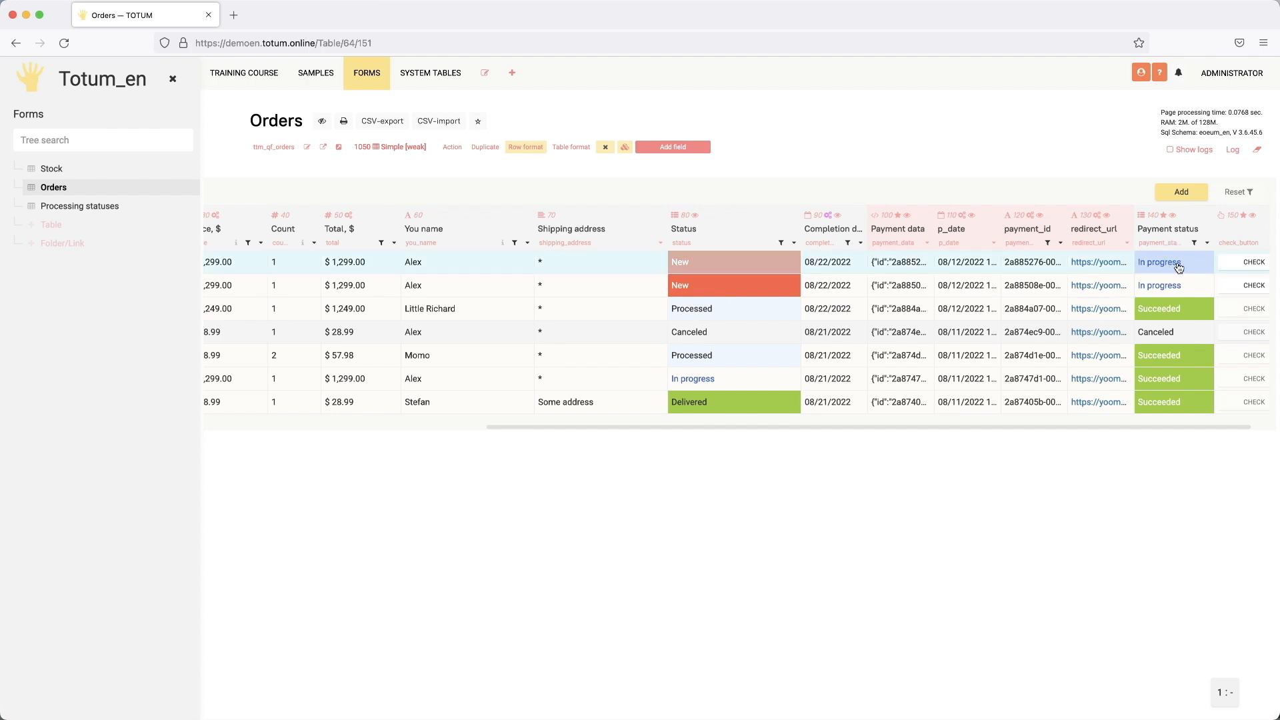
scroll(1223, 270, right, 1)
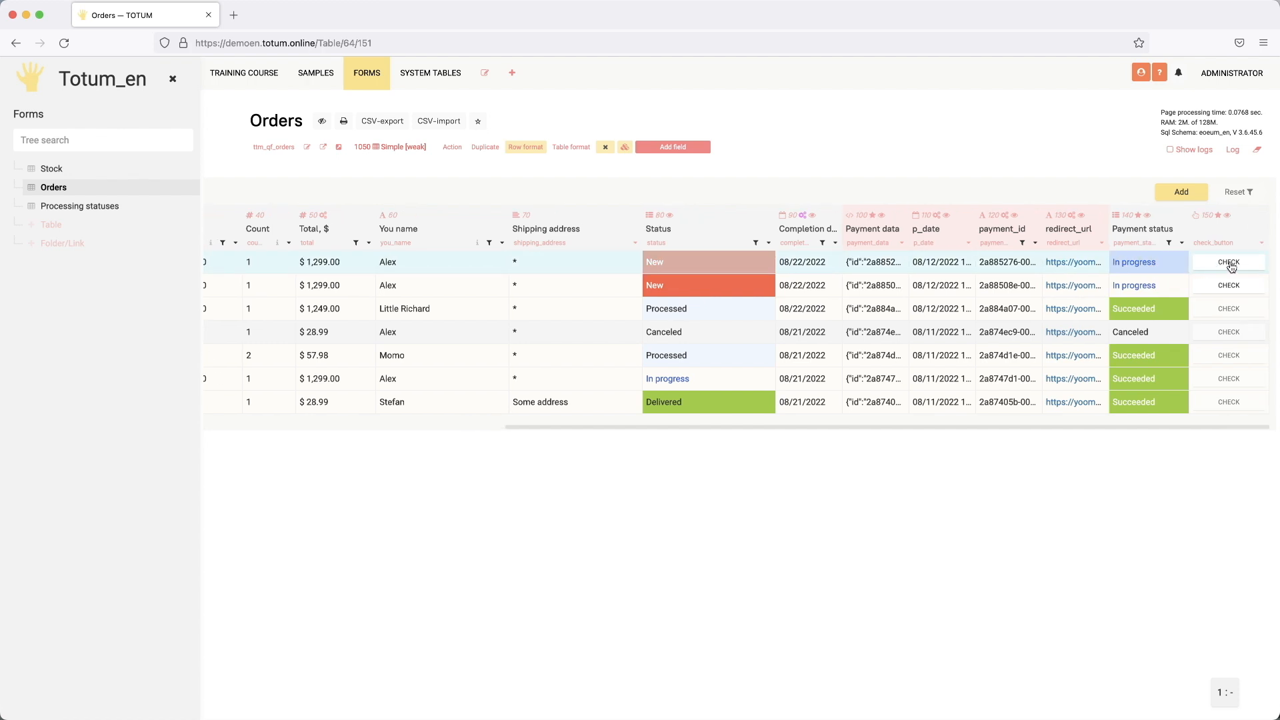
click(1231, 266)
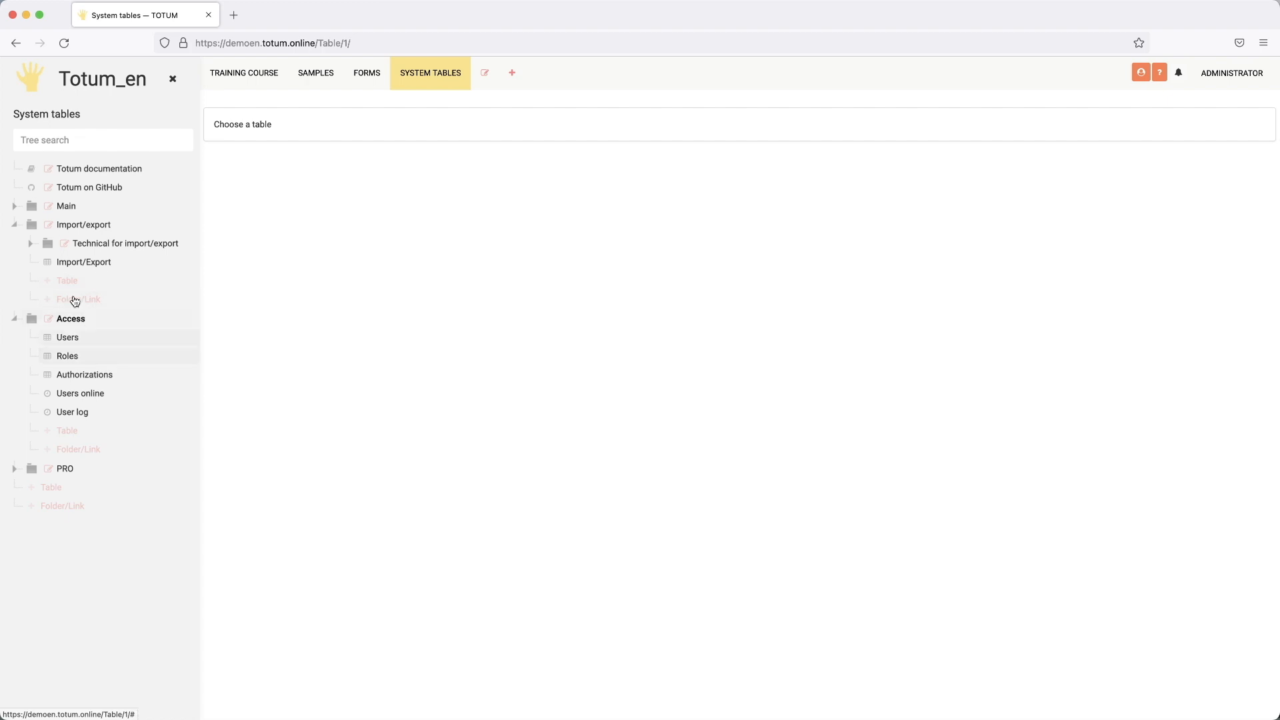
Step: Open Crones under Main > Settings and Crones, view ttm_qf_cron's code, then return to Forms
click(68, 206)
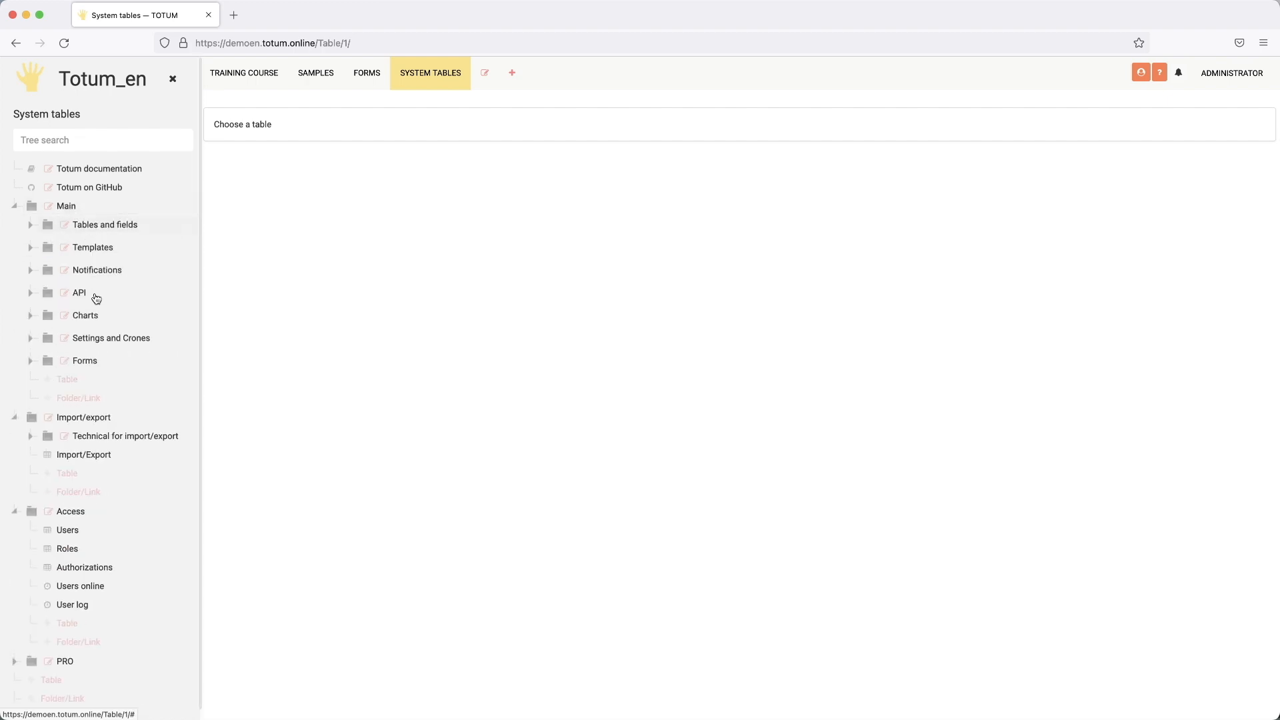
click(89, 337)
click(89, 378)
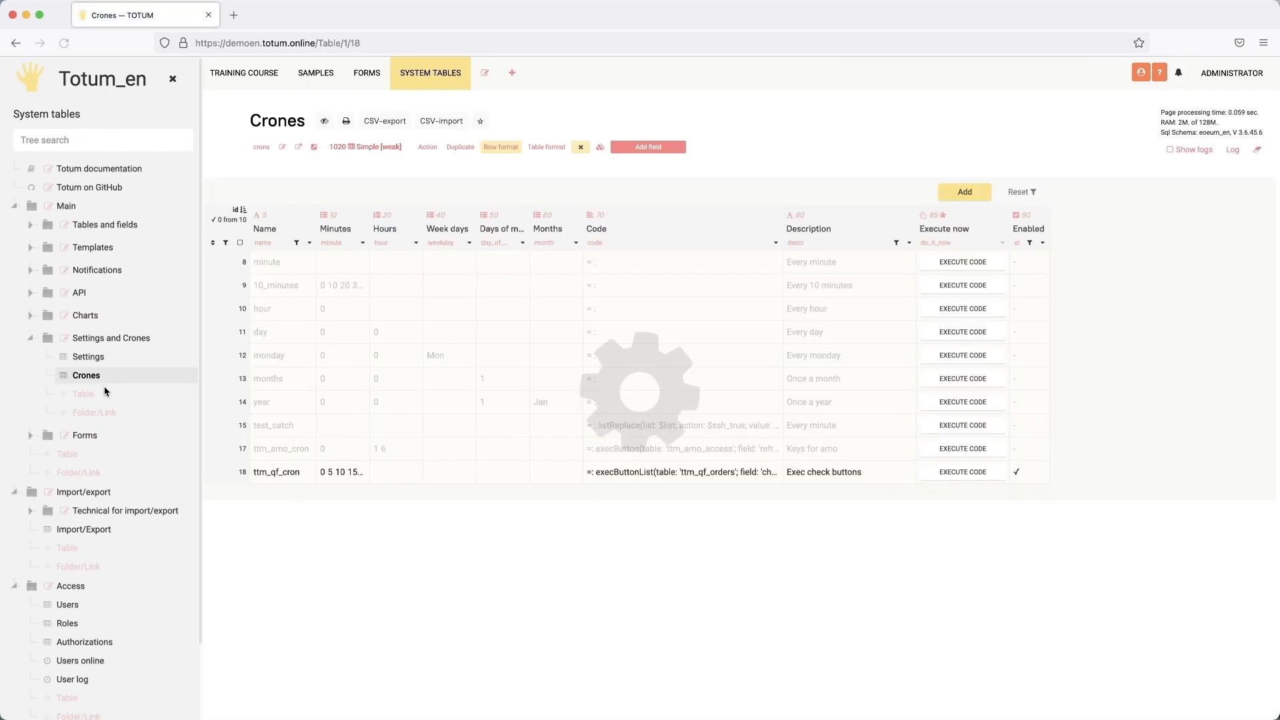
double_click(624, 473)
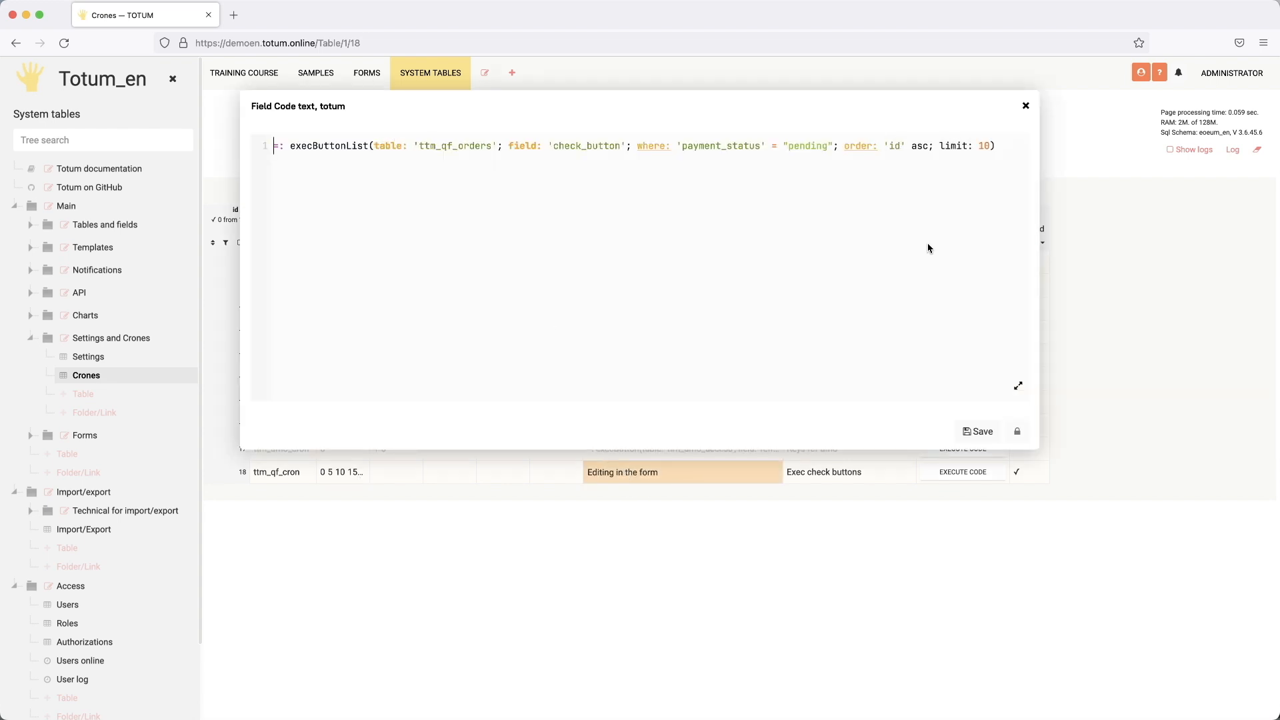
click(1018, 433)
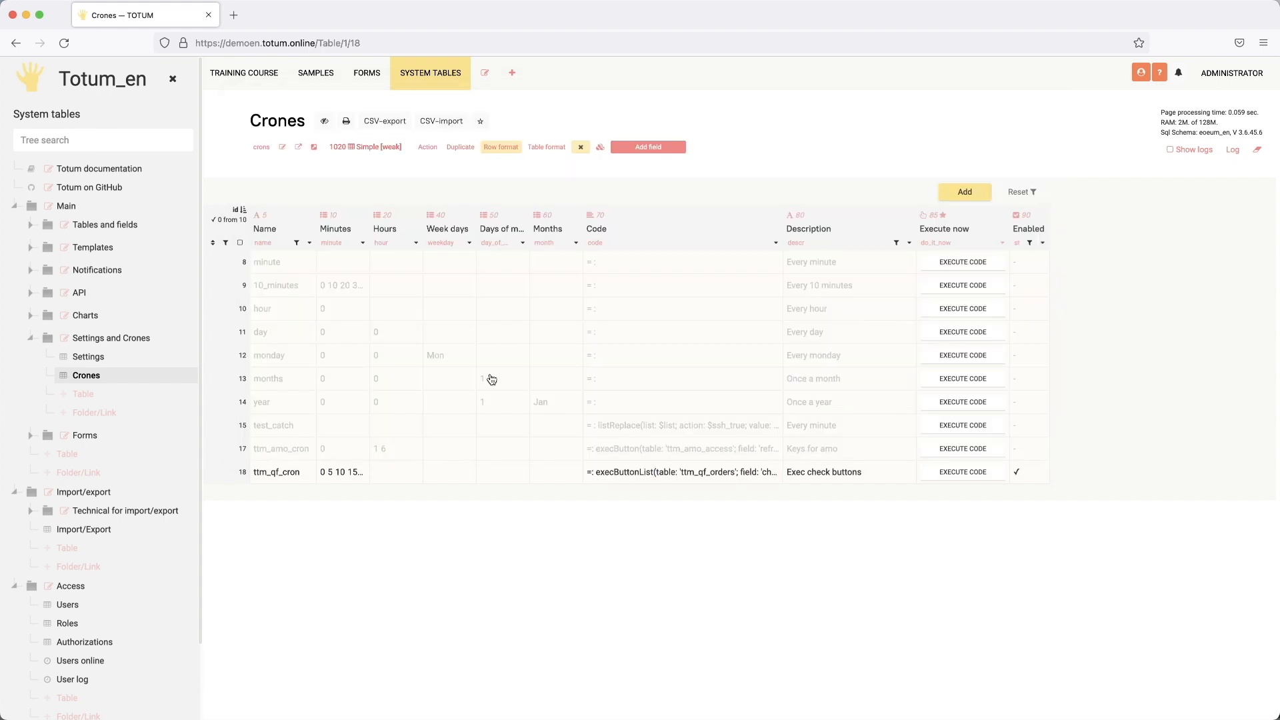
click(364, 79)
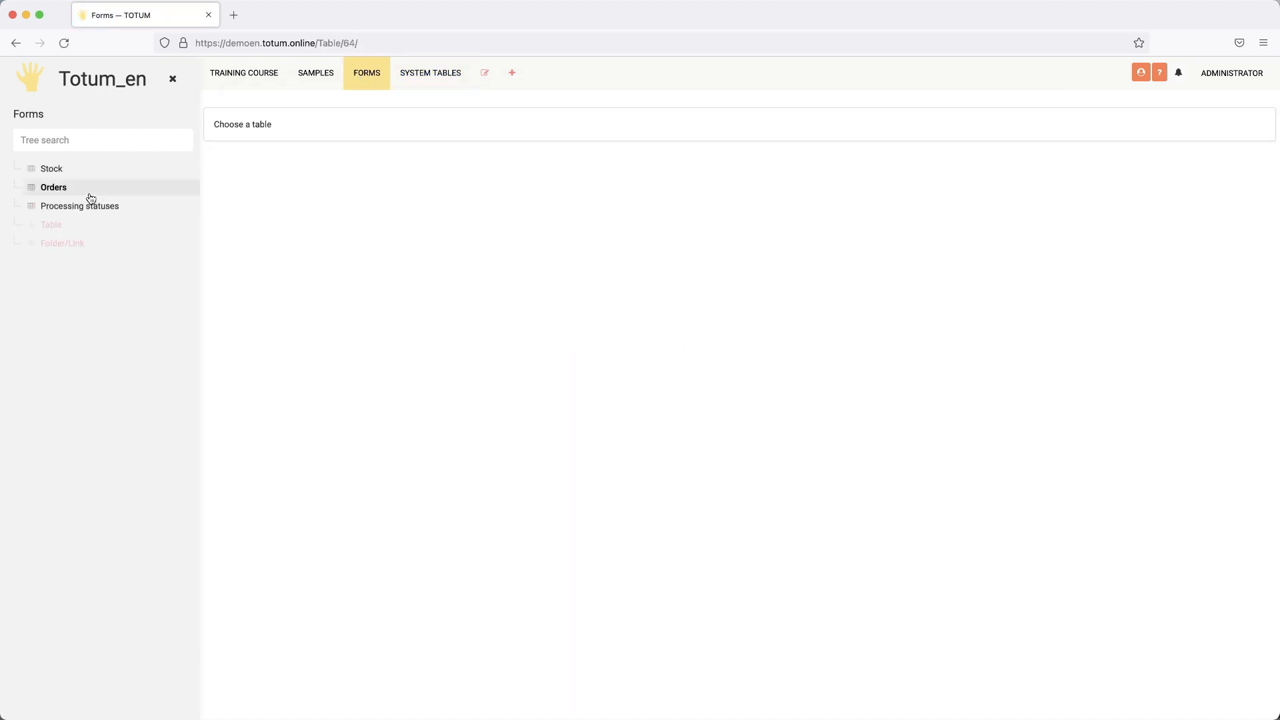
Step: Open Orders with admin mode off and inspect Status cells, including the Bonni pink order's New status
click(59, 190)
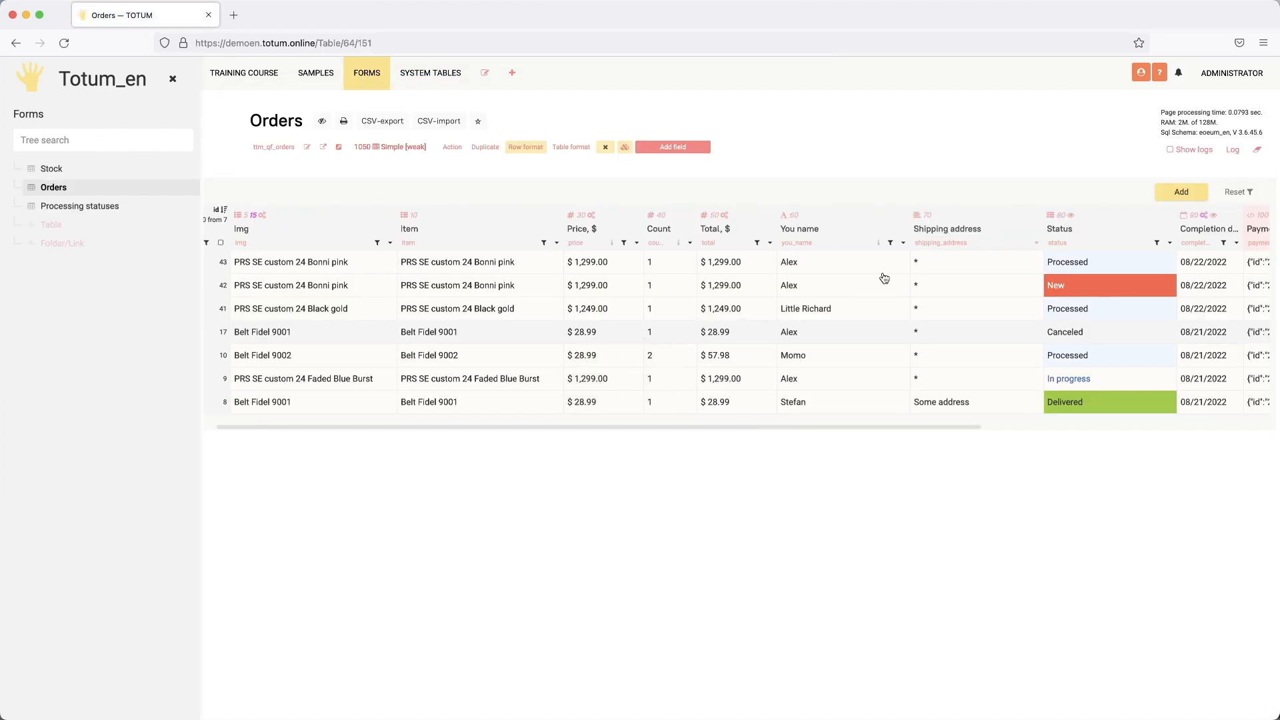
scroll(1112, 266, right, 5)
click(1141, 72)
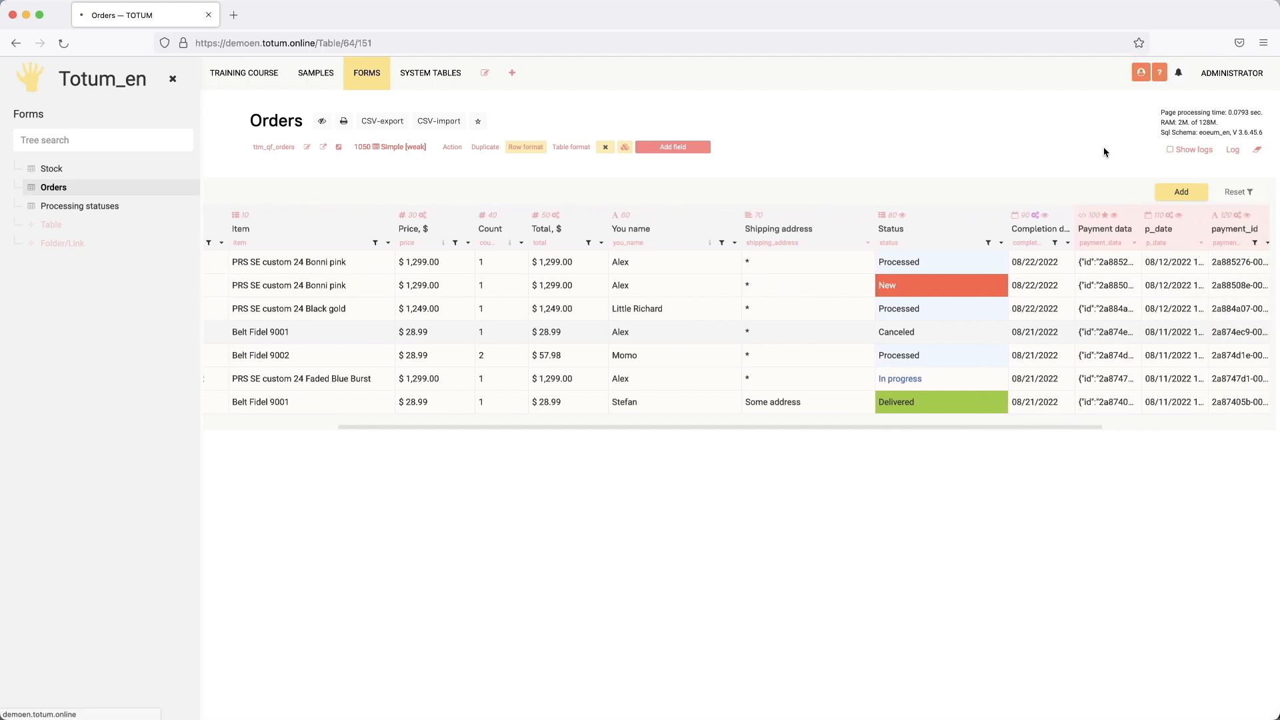
click(1003, 292)
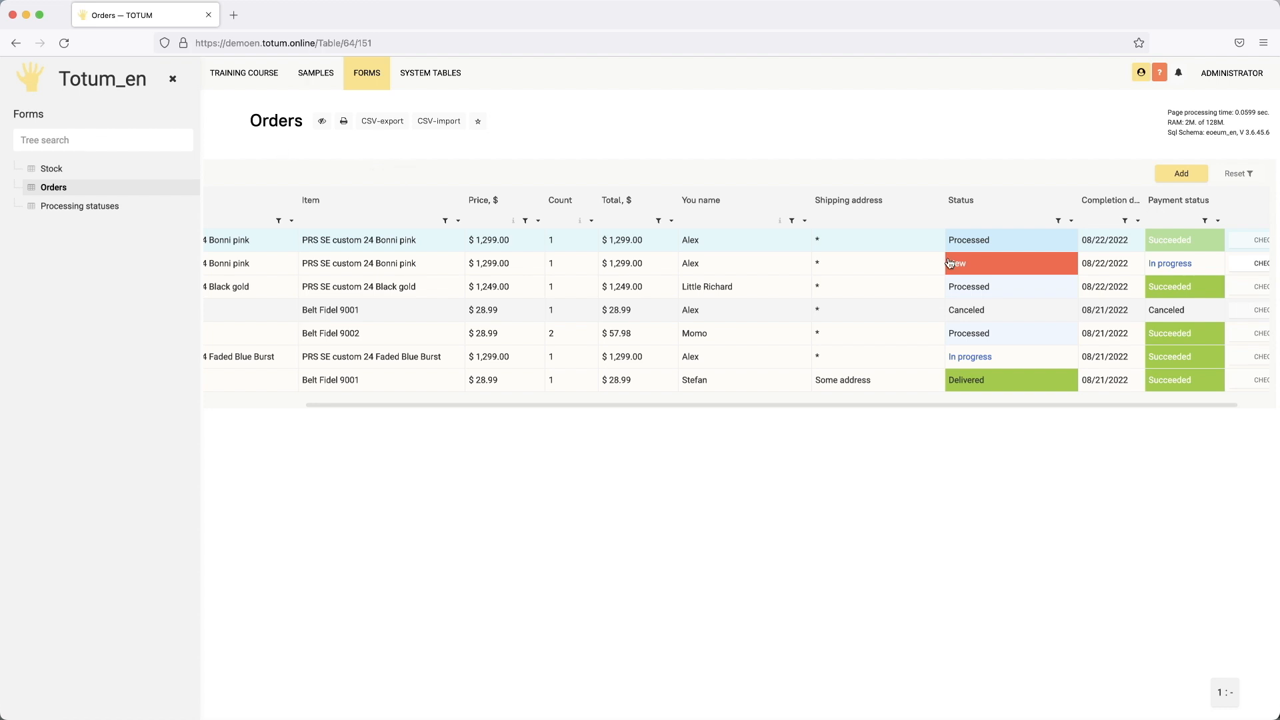
click(974, 266)
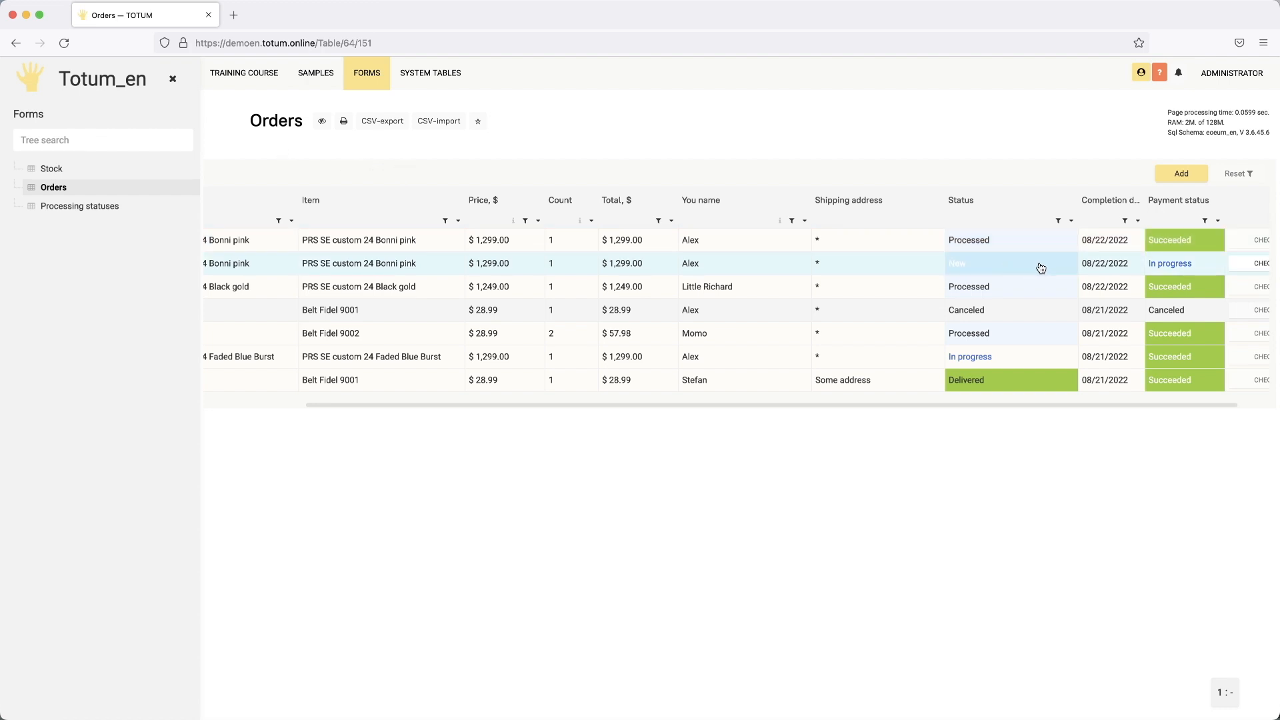
click(999, 268)
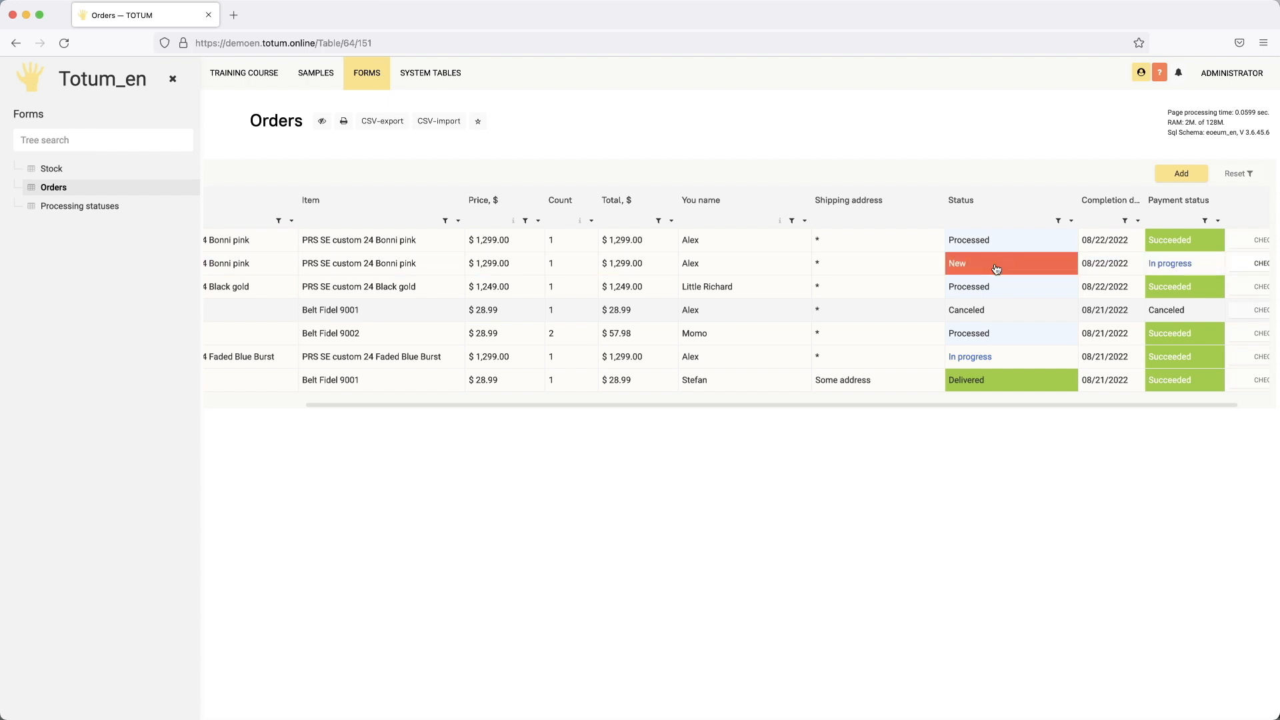